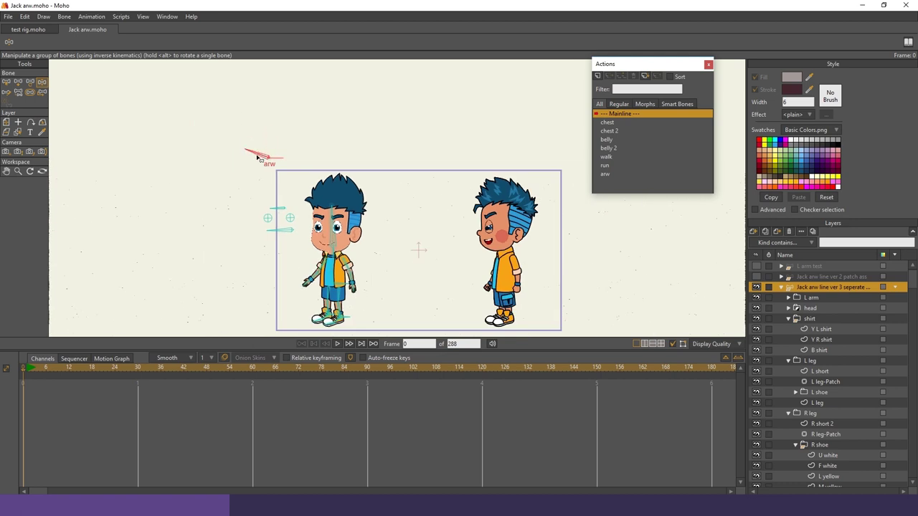
Preview the finished character's turn with the arw control bone and the timeline
{"action": "left_click_drag", "start_coordinate": [263, 147], "coordinate": [298, 142]}
{"action": "left_click_drag", "start_coordinate": [357, 201], "coordinate": [430, 188]}
{"action": "scroll", "coordinate": [371, 159], "scroll_direction": "up", "scroll_amount": 3}
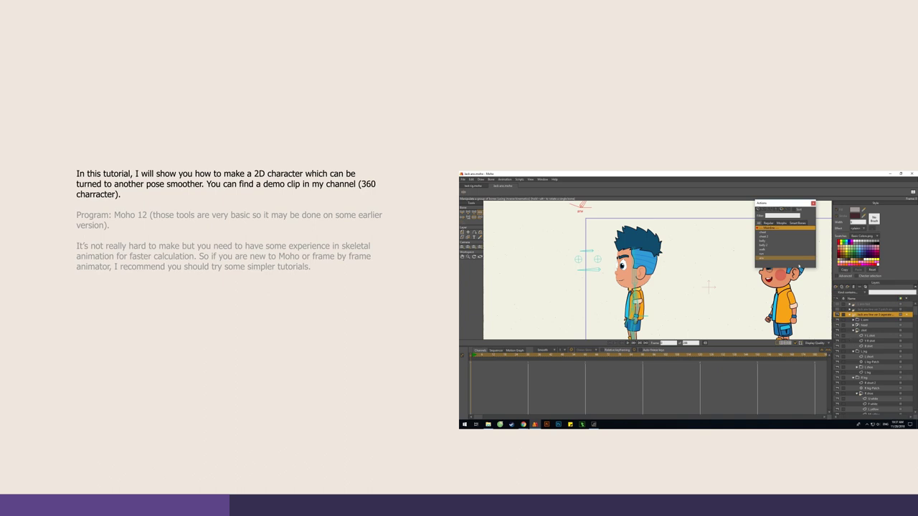
{"action": "left_click", "coordinate": [766, 238]}
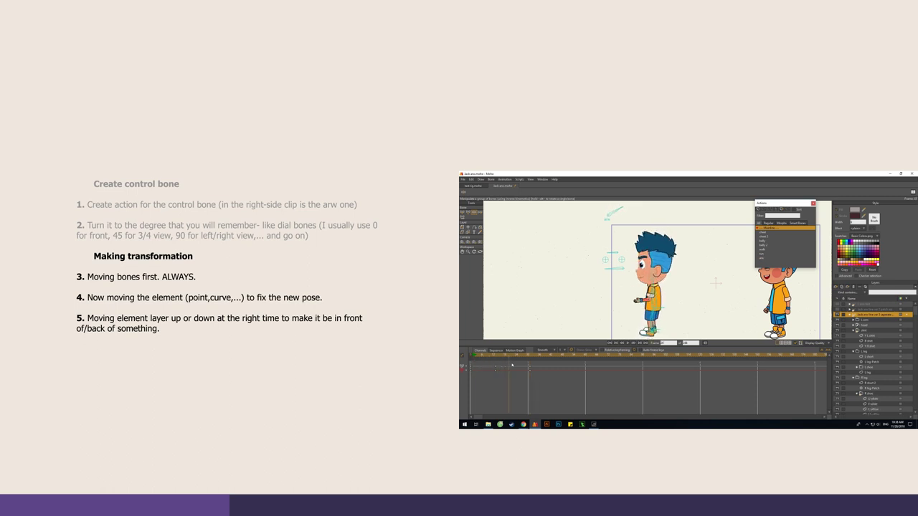
{"action": "left_click_drag", "start_coordinate": [512, 365], "coordinate": [526, 366]}
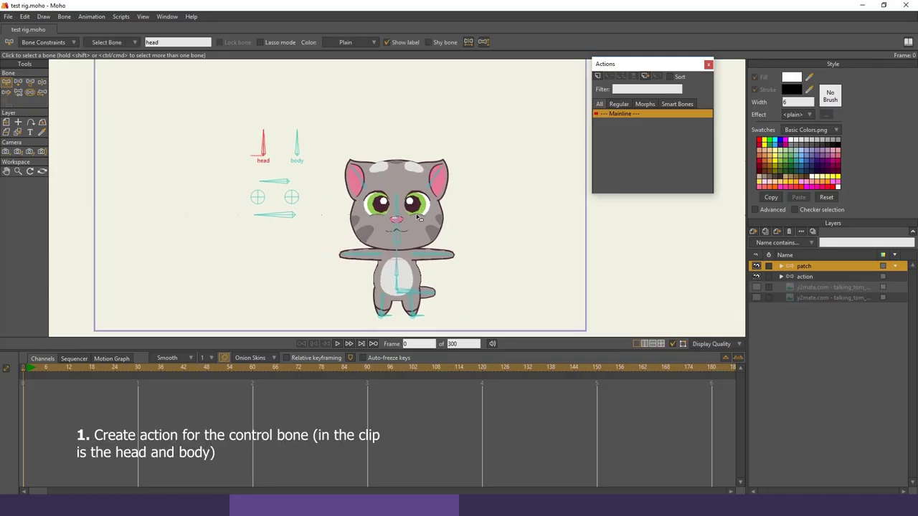
Create a smart bone action for the body control bone
{"action": "left_click", "coordinate": [293, 154]}
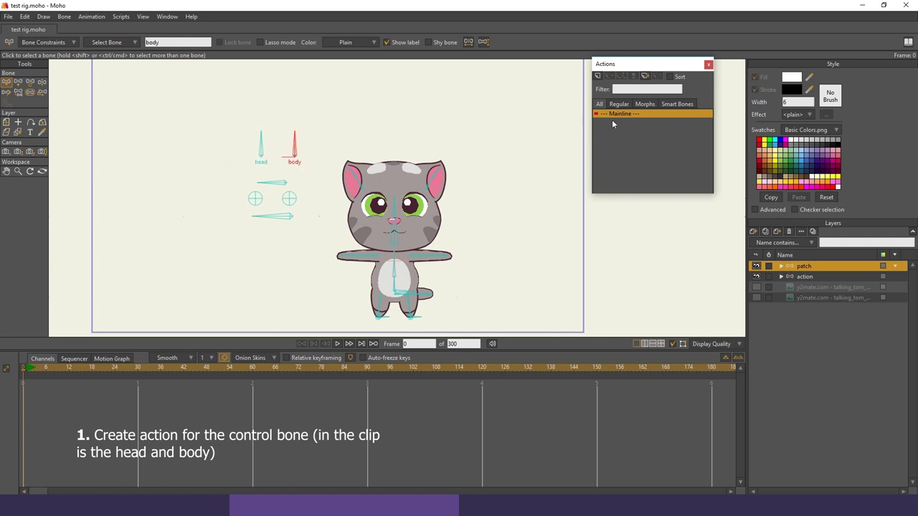
{"action": "left_click", "coordinate": [600, 79]}
{"action": "left_click", "coordinate": [456, 287]}
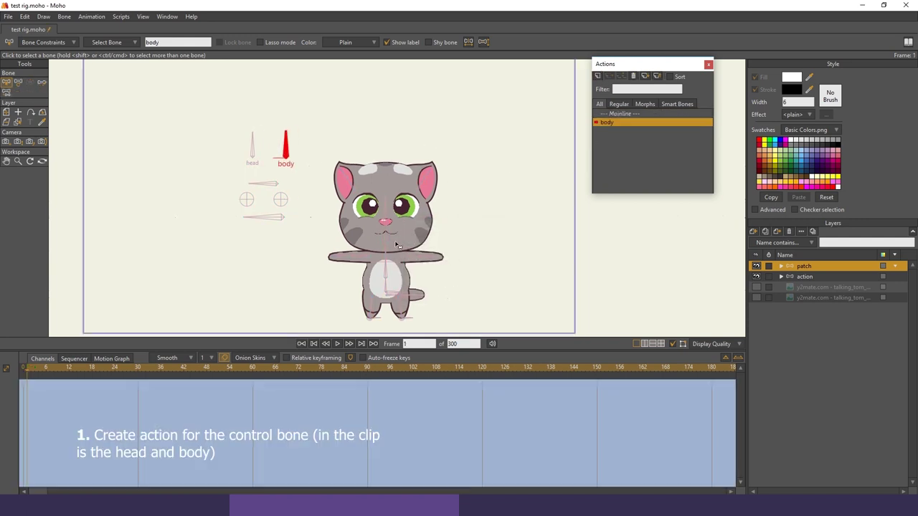
Rotate the body control bone to 180 degrees at frame 12 of the body action
{"action": "left_click_drag", "start_coordinate": [28, 373], "coordinate": [69, 377]}
{"action": "key", "text": "t"}
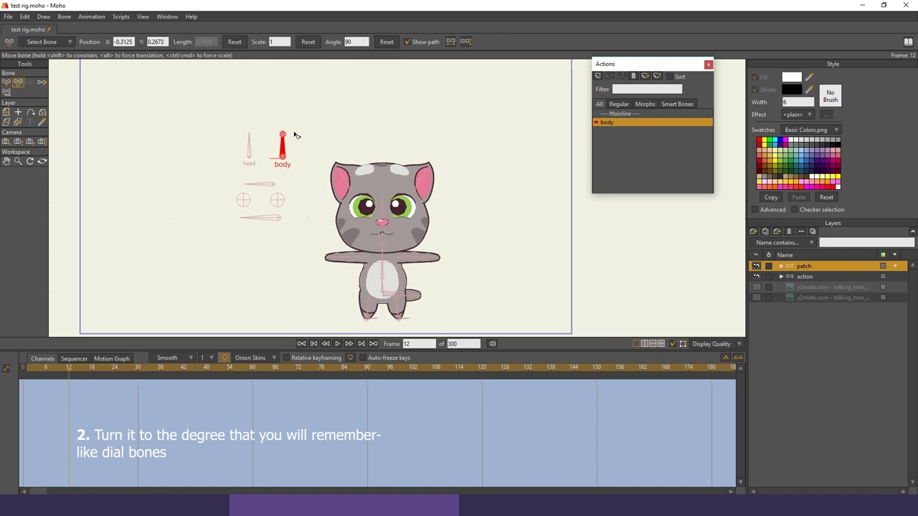
{"action": "left_click_drag", "start_coordinate": [293, 133], "coordinate": [273, 189]}
{"action": "scroll", "coordinate": [315, 201], "scroll_direction": "up", "scroll_amount": 1}
{"action": "left_click_drag", "start_coordinate": [378, 229], "coordinate": [364, 183]}
{"action": "scroll", "coordinate": [364, 188], "scroll_direction": "up", "scroll_amount": 1}
{"action": "left_click_drag", "start_coordinate": [393, 228], "coordinate": [412, 223]}
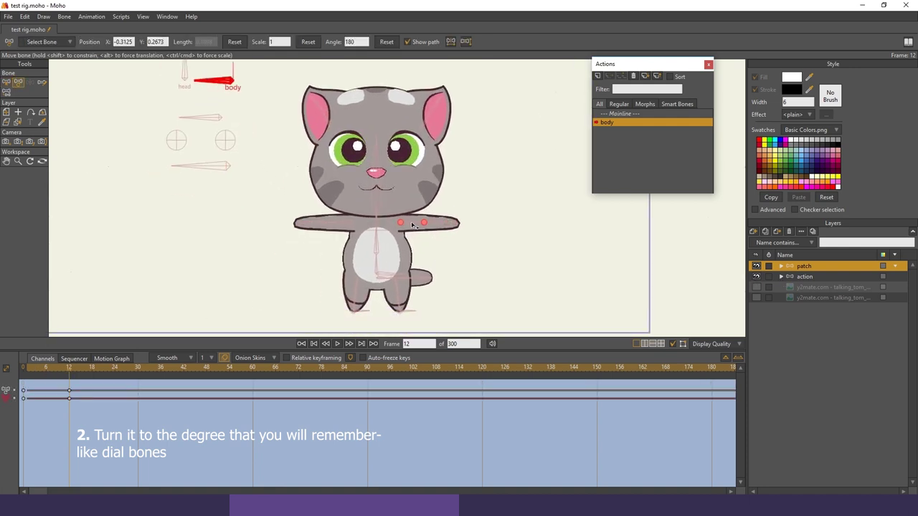
Move the upper-leg bones and foot target bones of both legs together at the body's centre line
{"action": "left_click", "coordinate": [385, 282]}
{"action": "left_click_drag", "start_coordinate": [385, 281], "coordinate": [376, 279]}
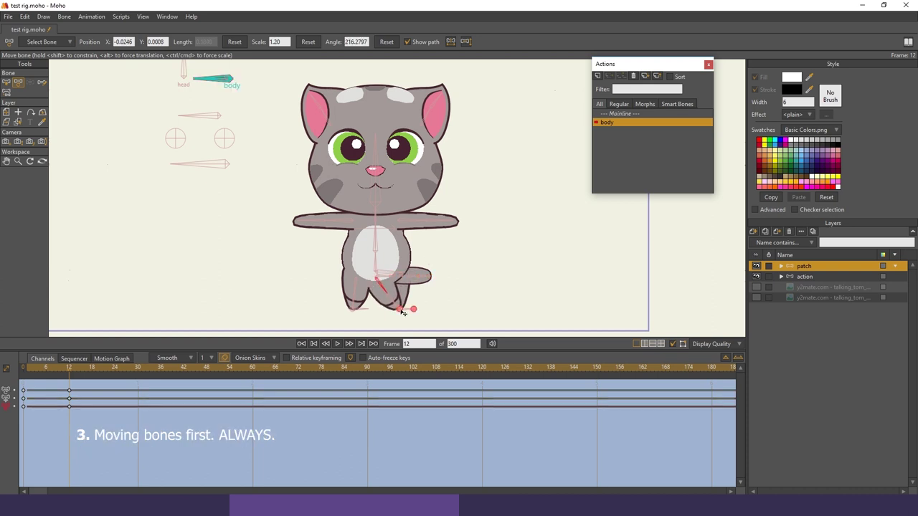
{"action": "left_click_drag", "start_coordinate": [400, 309], "coordinate": [379, 311]}
{"action": "left_click", "coordinate": [353, 287]}
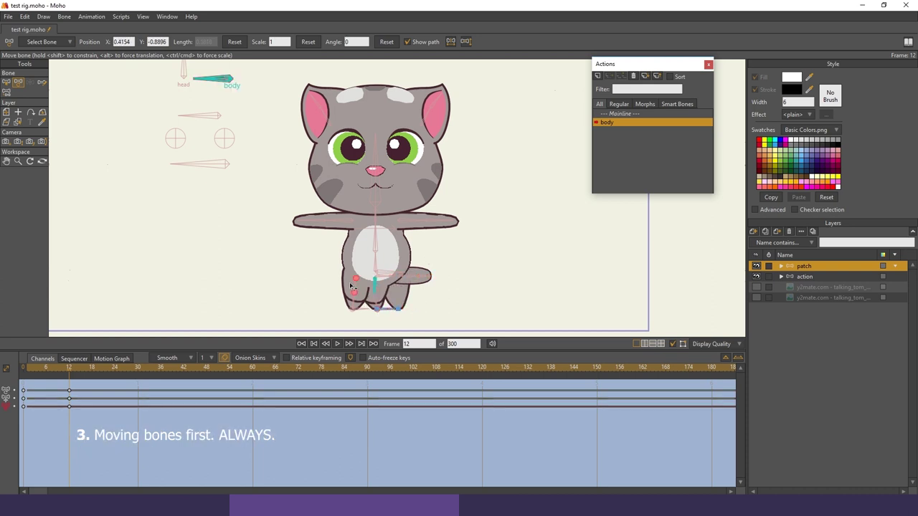
{"action": "left_click_drag", "start_coordinate": [359, 281], "coordinate": [370, 255]}
{"action": "scroll", "coordinate": [372, 283], "scroll_direction": "up", "scroll_amount": 5}
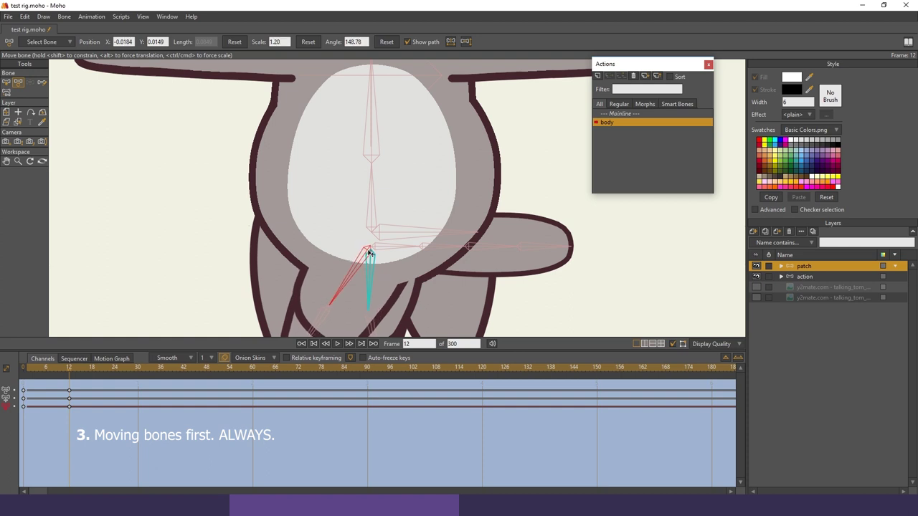
{"action": "left_click_drag", "start_coordinate": [351, 327], "coordinate": [361, 250]}
{"action": "left_click_drag", "start_coordinate": [306, 288], "coordinate": [391, 284]}
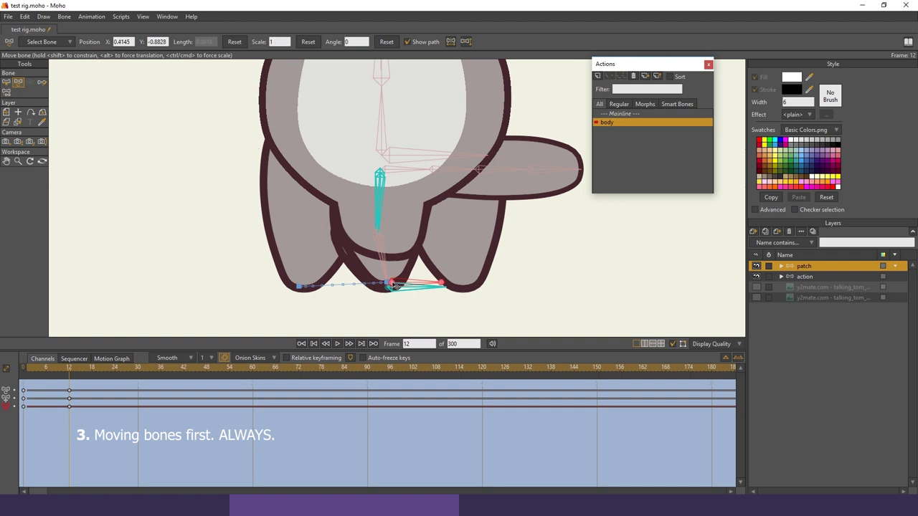
Shift the second tail bone outward from the hip for the side pose
{"action": "left_click_drag", "start_coordinate": [431, 182], "coordinate": [422, 234]}
{"action": "left_click_drag", "start_coordinate": [297, 226], "coordinate": [276, 193]}
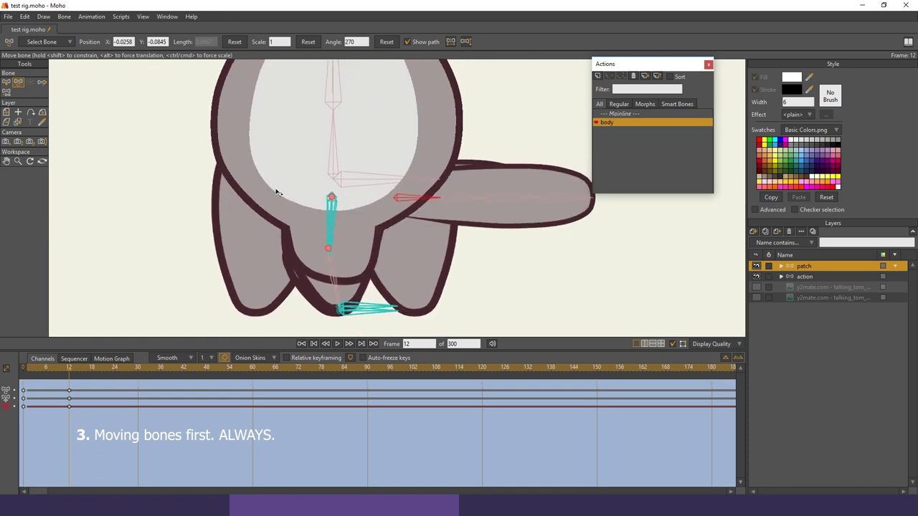
{"action": "left_click_drag", "start_coordinate": [395, 205], "coordinate": [356, 271]}
Move both arm bones inward so the shoulders meet at the body's centre line
{"action": "scroll", "coordinate": [375, 222], "scroll_direction": "down", "scroll_amount": 5}
{"action": "left_click_drag", "start_coordinate": [348, 216], "coordinate": [367, 263]}
{"action": "scroll", "coordinate": [344, 180], "scroll_direction": "up", "scroll_amount": 2}
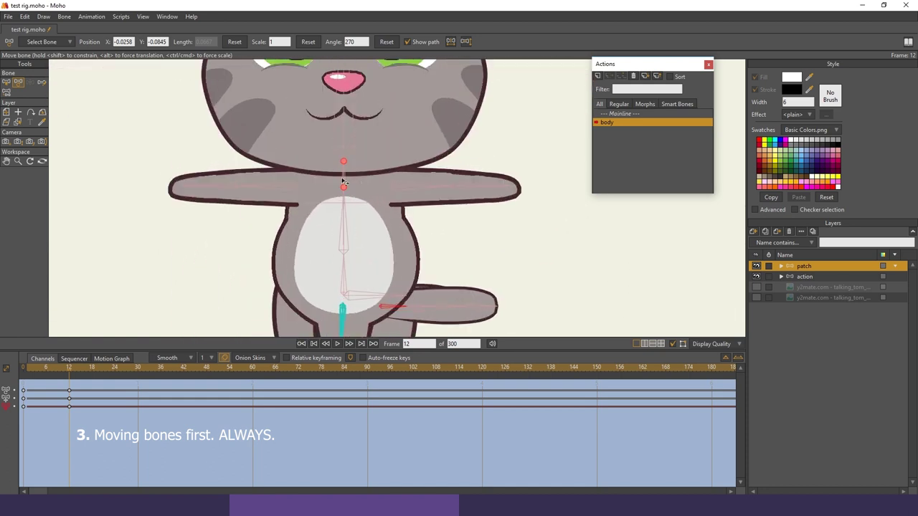
{"action": "left_click_drag", "start_coordinate": [396, 187], "coordinate": [378, 192]}
{"action": "left_click_drag", "start_coordinate": [294, 186], "coordinate": [343, 188]}
{"action": "scroll", "coordinate": [401, 186], "scroll_direction": "down", "scroll_amount": 5}
{"action": "scroll", "coordinate": [412, 190], "scroll_direction": "up", "scroll_amount": 3}
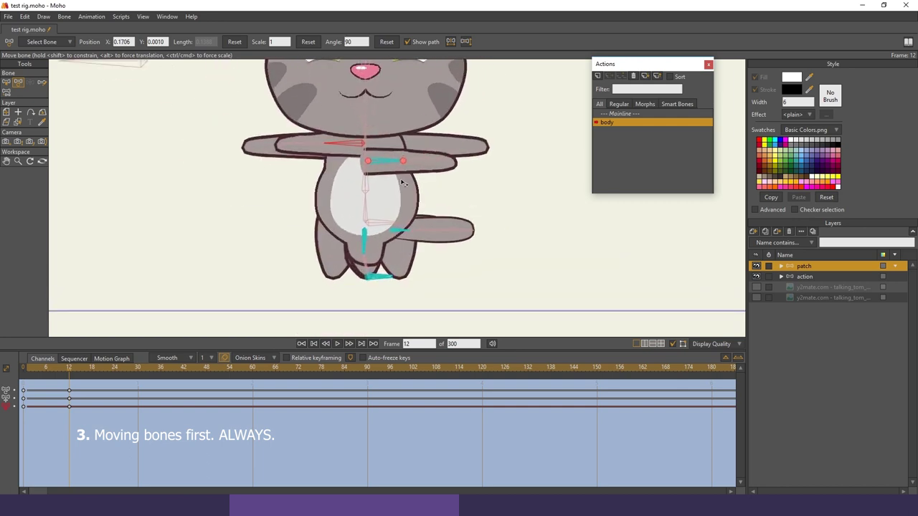
{"action": "left_click_drag", "start_coordinate": [439, 168], "coordinate": [412, 217]}
{"action": "scroll", "coordinate": [431, 194], "scroll_direction": "up", "scroll_amount": 1}
Expand the patch rig's body group, select the belly layer and hide the action rig
{"action": "left_click", "coordinate": [781, 267]}
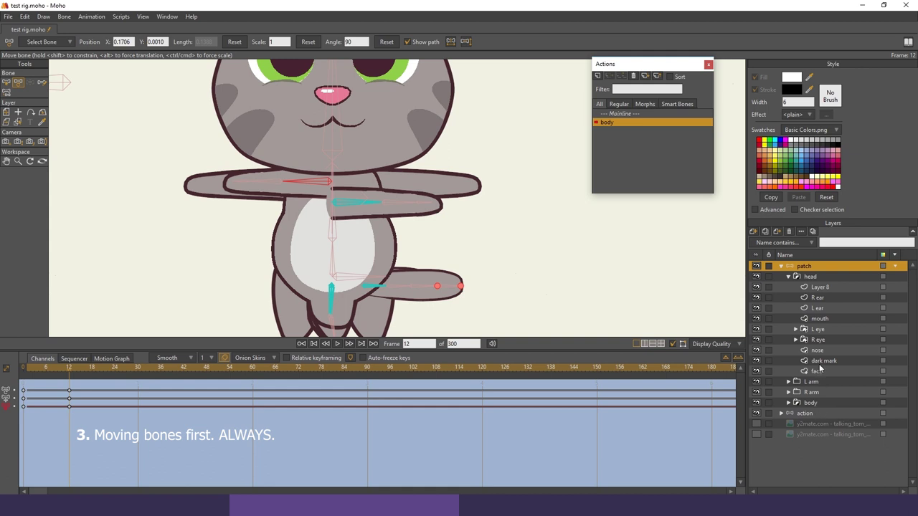
{"action": "left_click", "coordinate": [788, 276]}
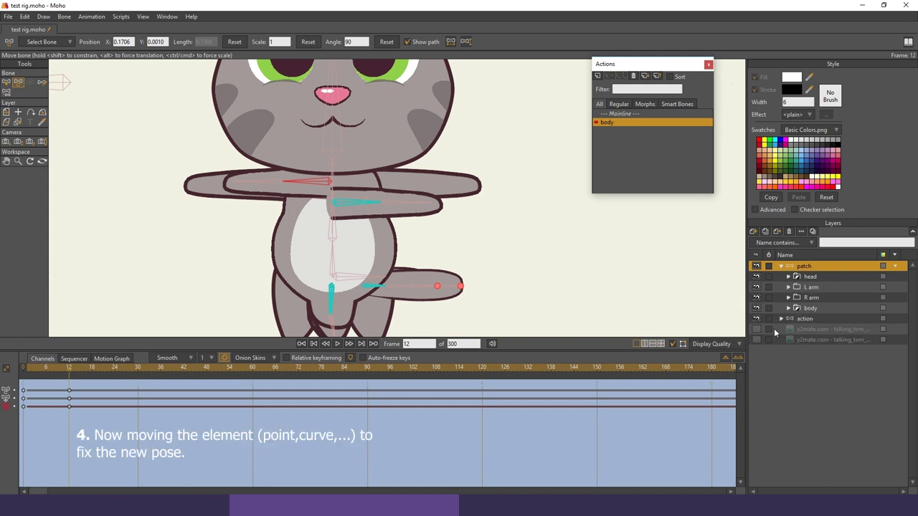
{"action": "left_click", "coordinate": [787, 308]}
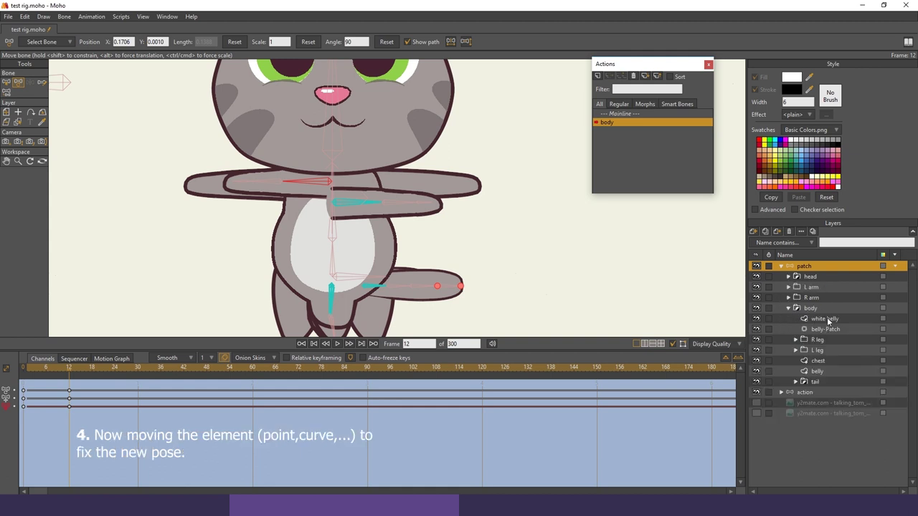
{"action": "left_click", "coordinate": [817, 370]}
{"action": "scroll", "coordinate": [423, 225], "scroll_direction": "up", "scroll_amount": 5}
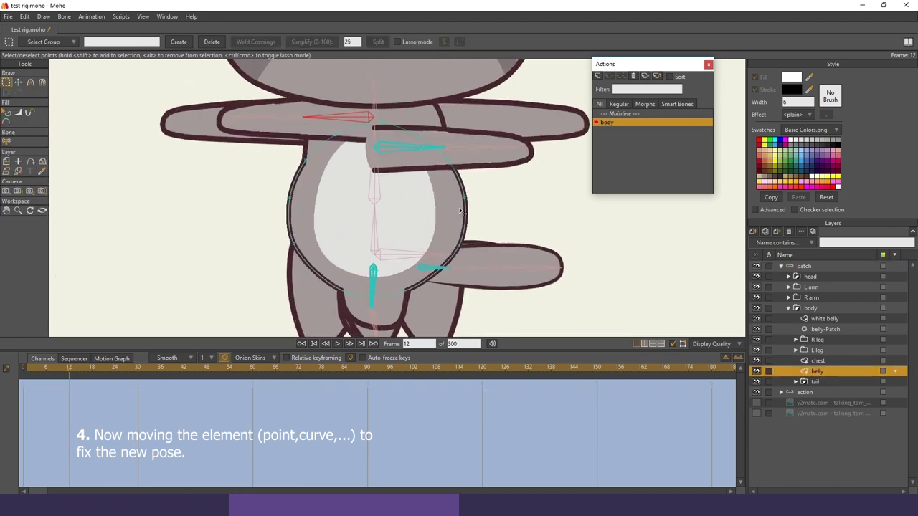
{"action": "left_click", "coordinate": [756, 393]}
{"action": "scroll", "coordinate": [408, 204], "scroll_direction": "down", "scroll_amount": 4}
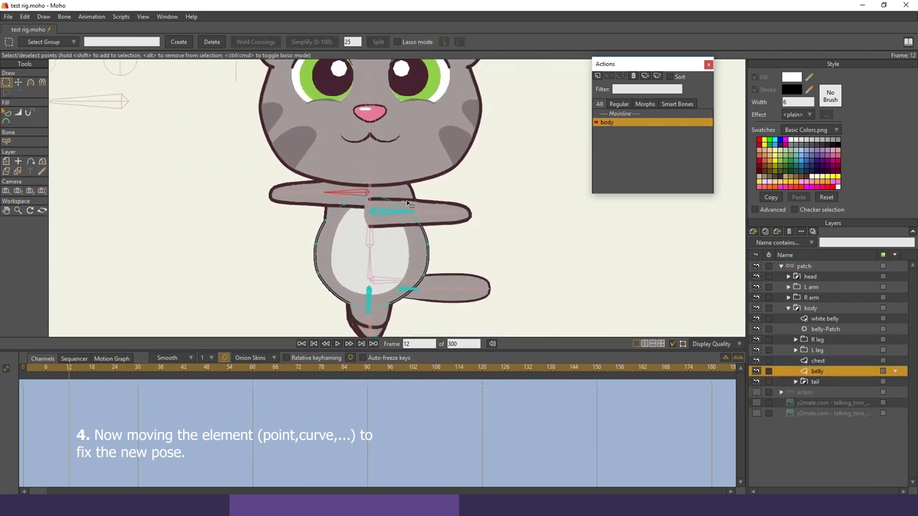
{"action": "left_click_drag", "start_coordinate": [407, 203], "coordinate": [413, 209]}
Shift all points of the white belly shape toward the viewer's left edge of the torso
{"action": "left_click", "coordinate": [824, 319]}
{"action": "left_click_drag", "start_coordinate": [354, 246], "coordinate": [328, 253]}
{"action": "key", "text": "t"}
{"action": "scroll", "coordinate": [366, 242], "scroll_direction": "up", "scroll_amount": 2}
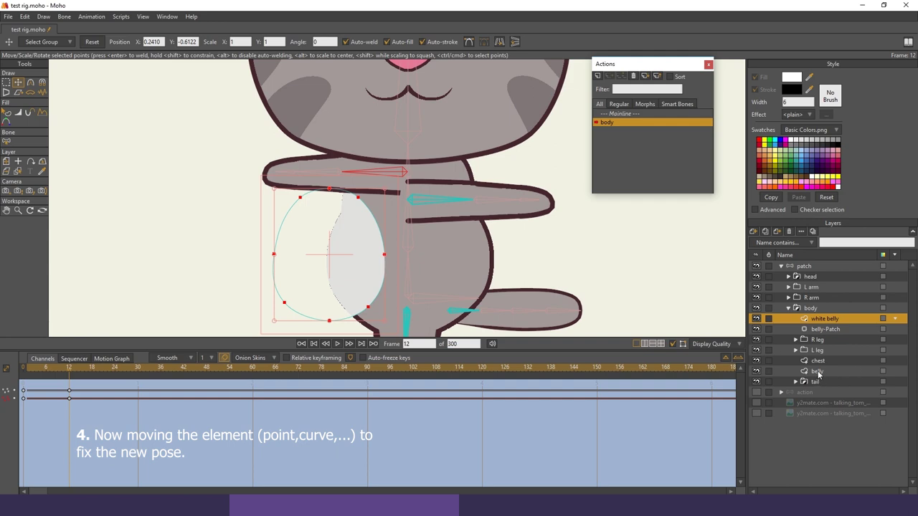
Exclude strokes from the belly layer's mask while keeping it added to the mask
{"action": "double_click", "coordinate": [817, 373]}
{"action": "left_click", "coordinate": [559, 75]}
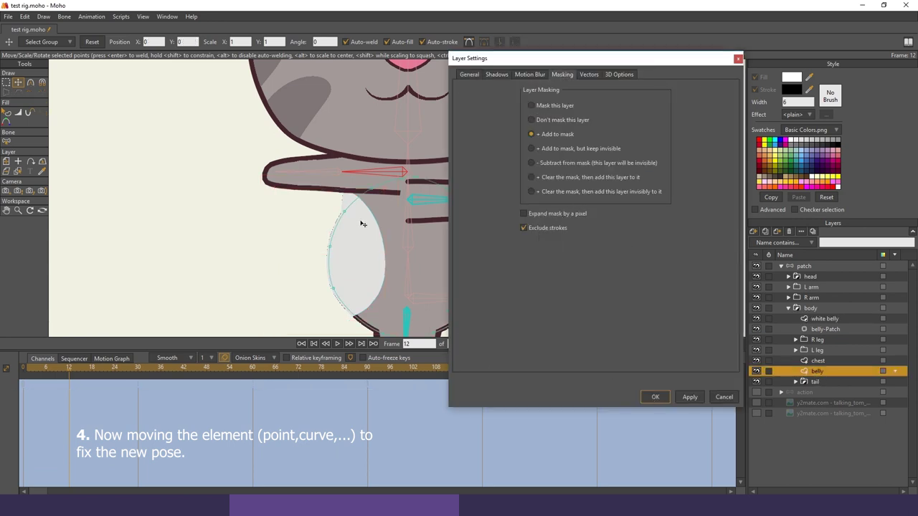
{"action": "left_click", "coordinate": [654, 396]}
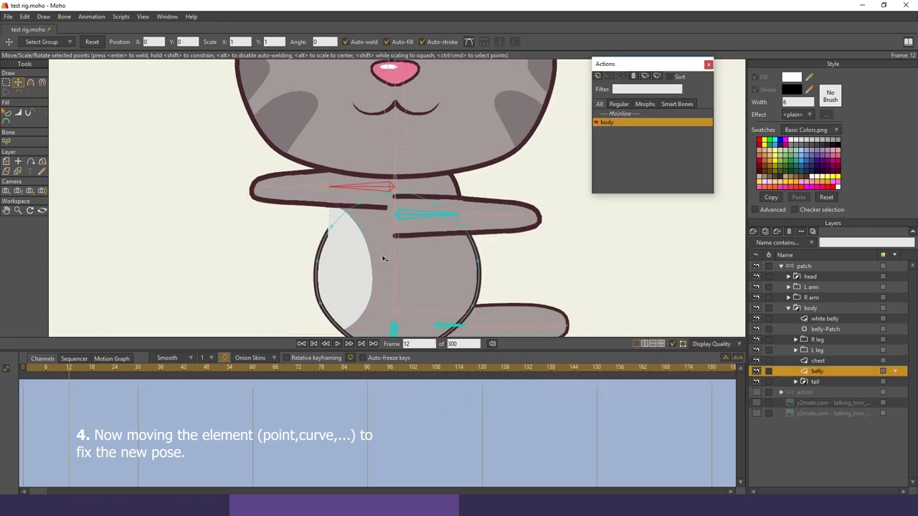
{"action": "left_click", "coordinate": [765, 316]}
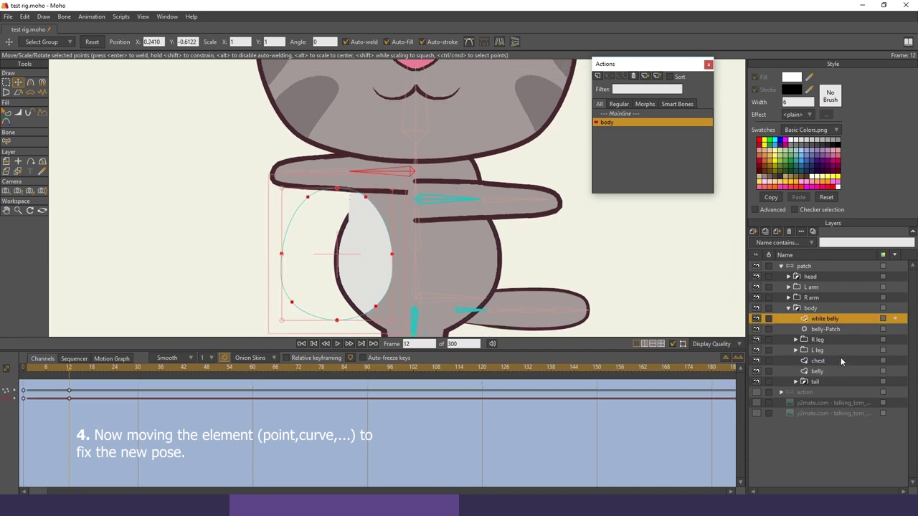
Exclude strokes from the chest layer's mask while keeping it added to the mask
{"action": "double_click", "coordinate": [818, 361]}
{"action": "left_click", "coordinate": [561, 75]}
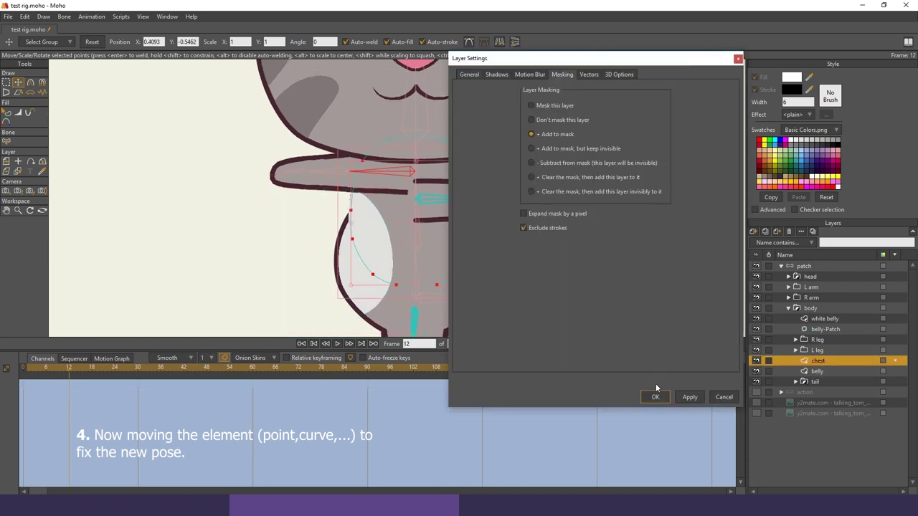
{"action": "left_click", "coordinate": [654, 395]}
Render the current frame to check the belly and chest outlines, and close the preview
{"action": "left_click_drag", "start_coordinate": [352, 244], "coordinate": [379, 245]}
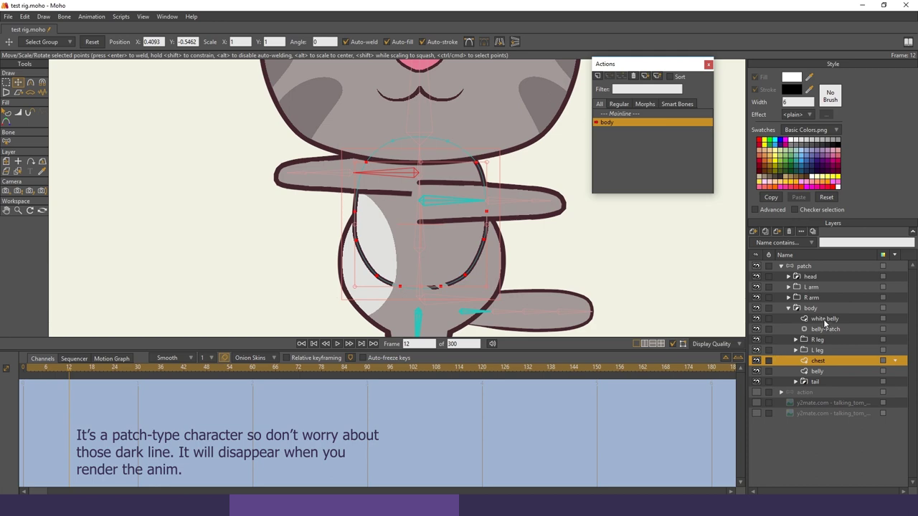
{"action": "key", "text": "ctrl+r"}
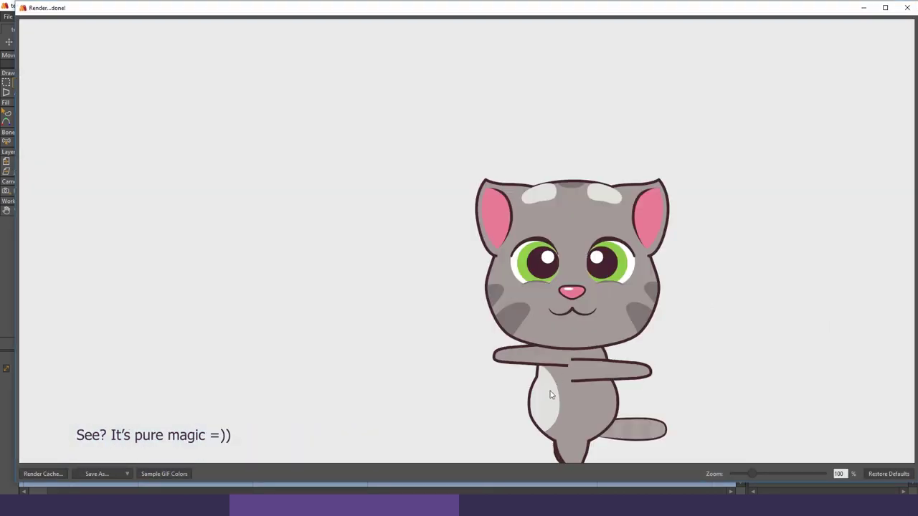
{"action": "left_click", "coordinate": [907, 7]}
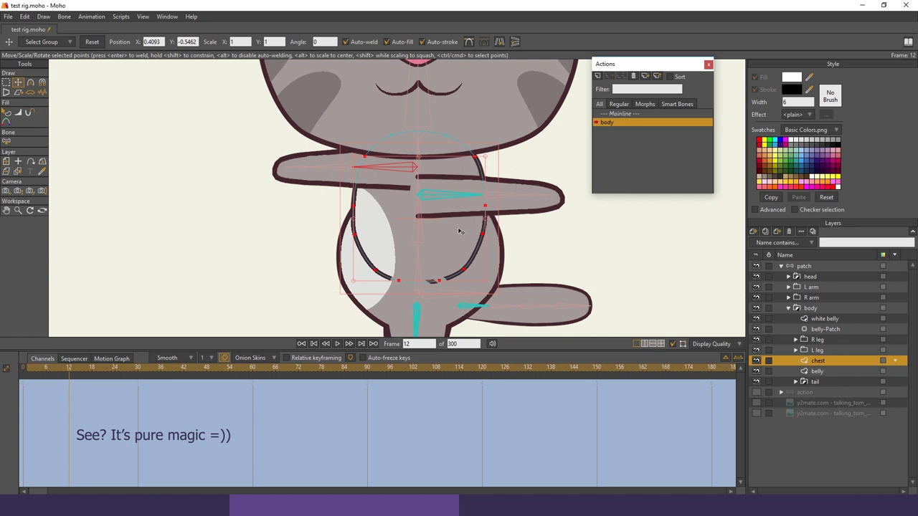
Reshape the white belly into a narrower oval by moving its upper, outer and lower points inward
{"action": "left_click", "coordinate": [825, 318]}
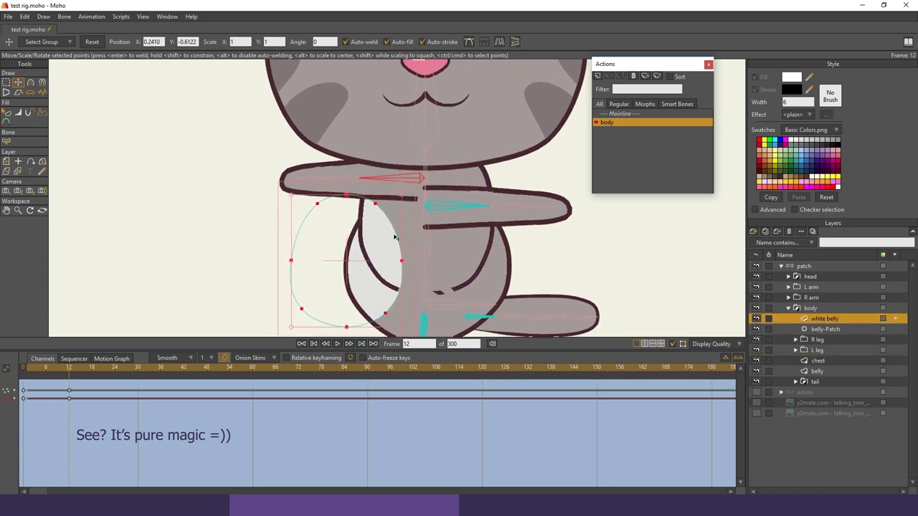
{"action": "left_click_drag", "start_coordinate": [347, 196], "coordinate": [381, 210]}
{"action": "left_click_drag", "start_coordinate": [313, 206], "coordinate": [322, 215]}
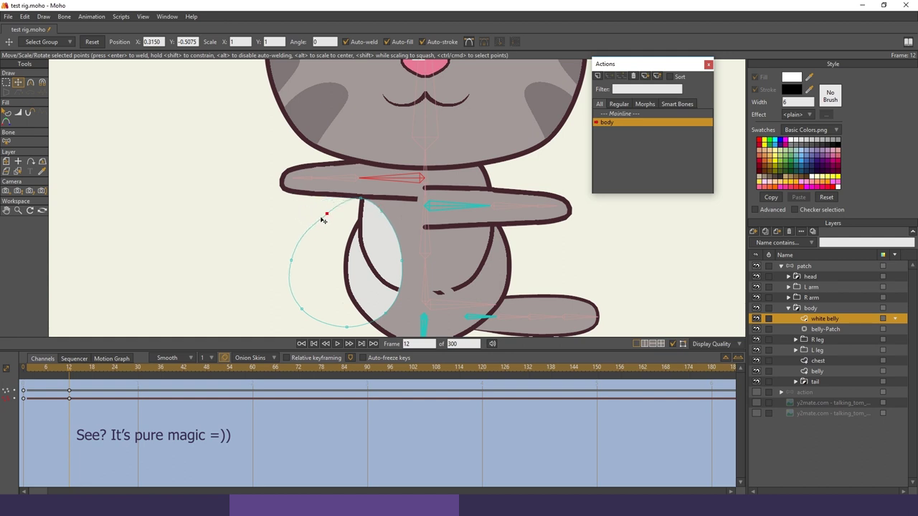
{"action": "left_click_drag", "start_coordinate": [295, 261], "coordinate": [316, 255]}
{"action": "left_click_drag", "start_coordinate": [309, 311], "coordinate": [333, 303]}
{"action": "left_click_drag", "start_coordinate": [352, 335], "coordinate": [353, 327]}
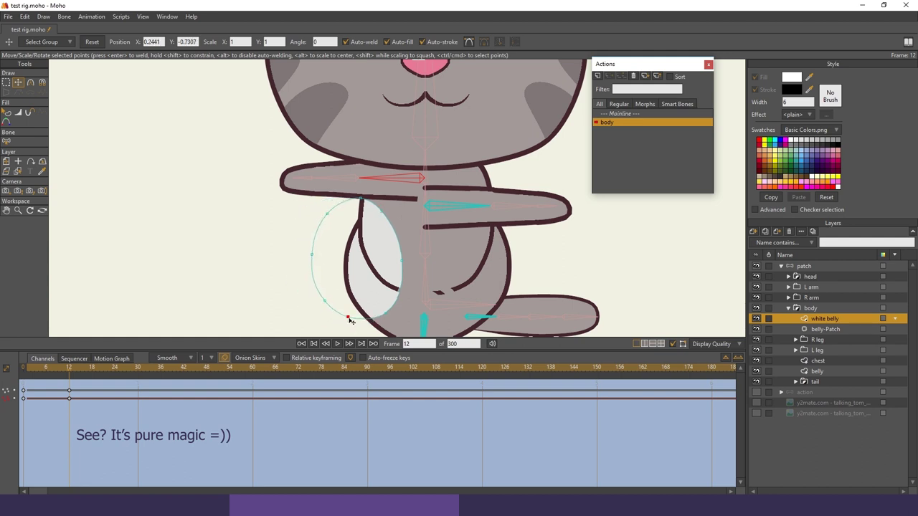
{"action": "left_click_drag", "start_coordinate": [321, 290], "coordinate": [324, 288]}
{"action": "left_click_drag", "start_coordinate": [316, 243], "coordinate": [307, 237]}
{"action": "scroll", "coordinate": [321, 242], "scroll_direction": "down", "scroll_amount": 2}
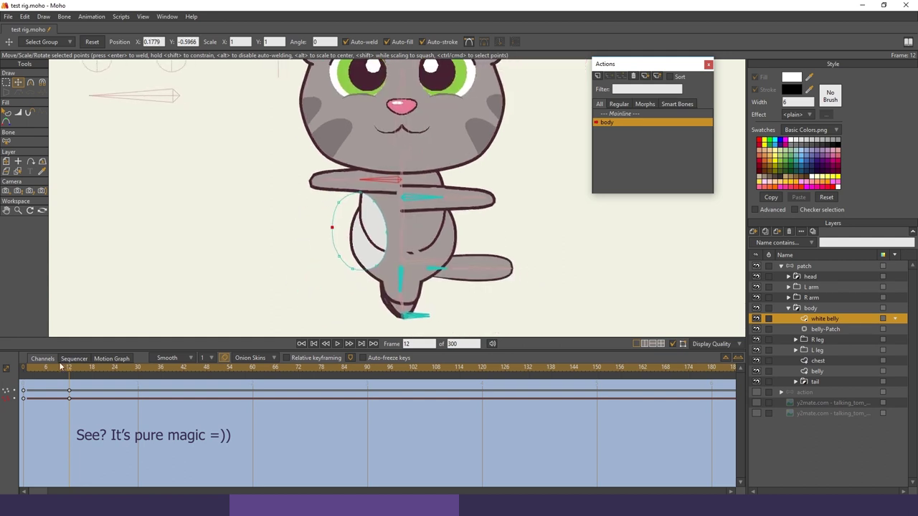
Scrub the body action around frame 12 and inspect the turned pose
{"action": "left_click_drag", "start_coordinate": [60, 367], "coordinate": [70, 389]}
{"action": "left_click_drag", "start_coordinate": [360, 293], "coordinate": [209, 282]}
{"action": "mouse_move", "coordinate": [246, 232]}
{"action": "left_mouse_down"}
{"action": "mouse_move", "coordinate": [236, 264]}
{"action": "mouse_move", "coordinate": [242, 286]}
{"action": "left_mouse_up"}
{"action": "left_click_drag", "start_coordinate": [290, 237], "coordinate": [318, 218]}
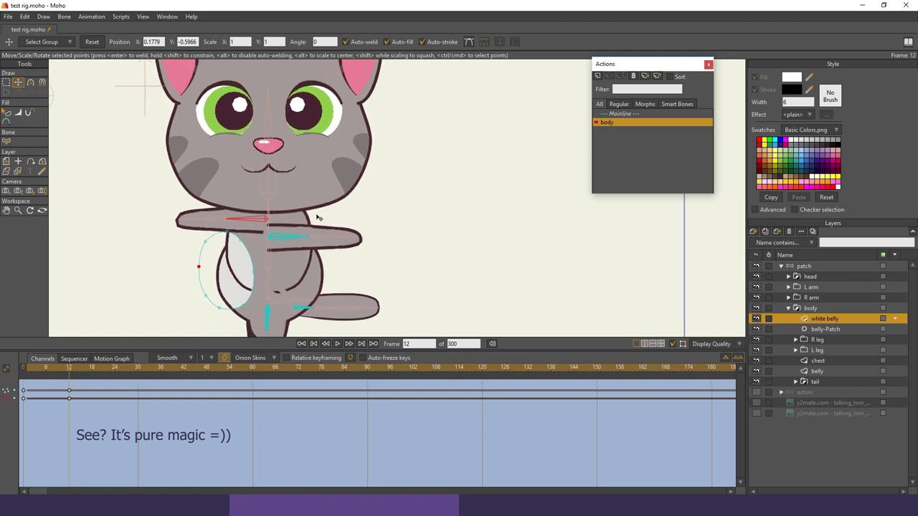
{"action": "left_click_drag", "start_coordinate": [384, 253], "coordinate": [406, 206]}
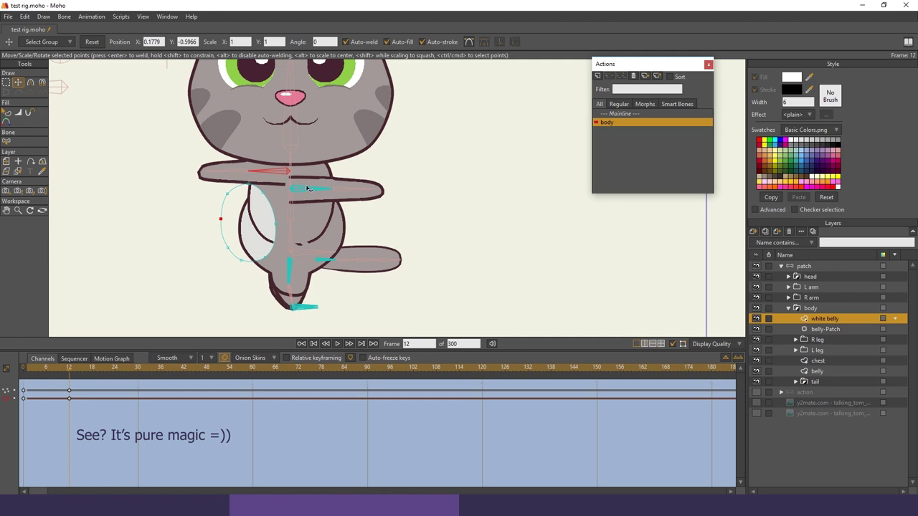
Return to the mainline at frame 13 and rotate the patch rig's body control bone to turn the body to side view
{"action": "left_click", "coordinate": [621, 114]}
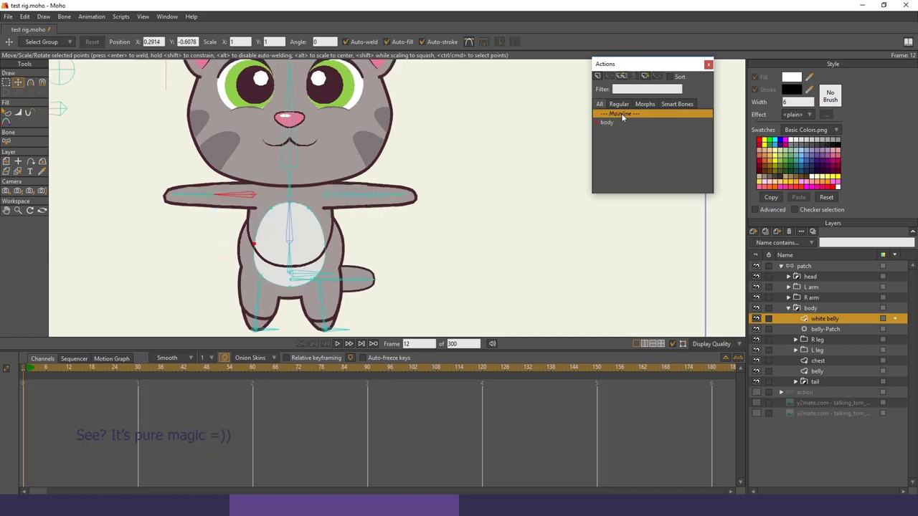
{"action": "left_click", "coordinate": [74, 371]}
{"action": "scroll", "coordinate": [355, 93], "scroll_direction": "down", "scroll_amount": 4}
{"action": "left_click_drag", "start_coordinate": [355, 93], "coordinate": [353, 115]}
{"action": "left_click", "coordinate": [232, 93]}
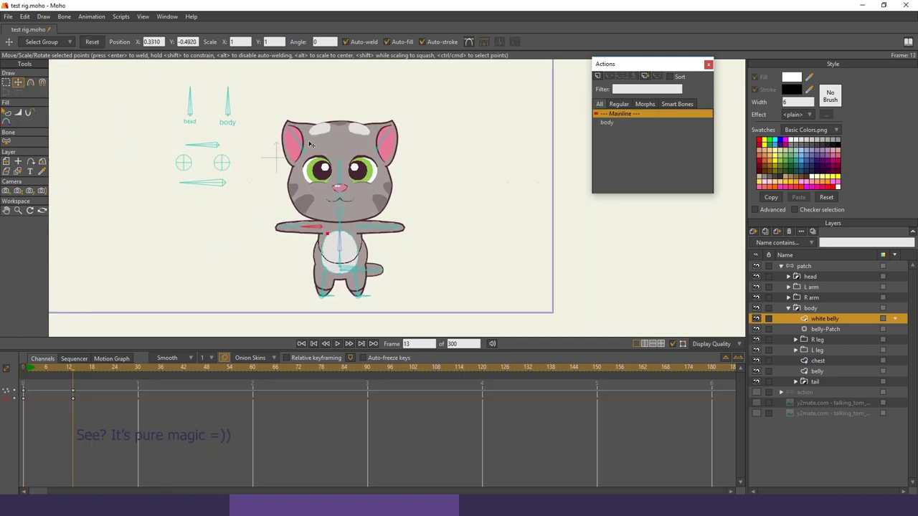
{"action": "left_click", "coordinate": [807, 266]}
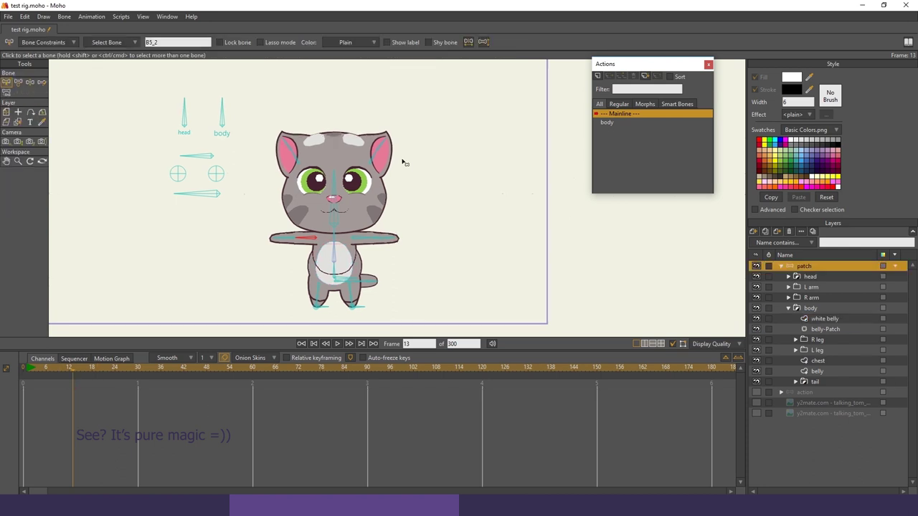
{"action": "key", "text": "z"}
{"action": "left_click_drag", "start_coordinate": [222, 101], "coordinate": [201, 148]}
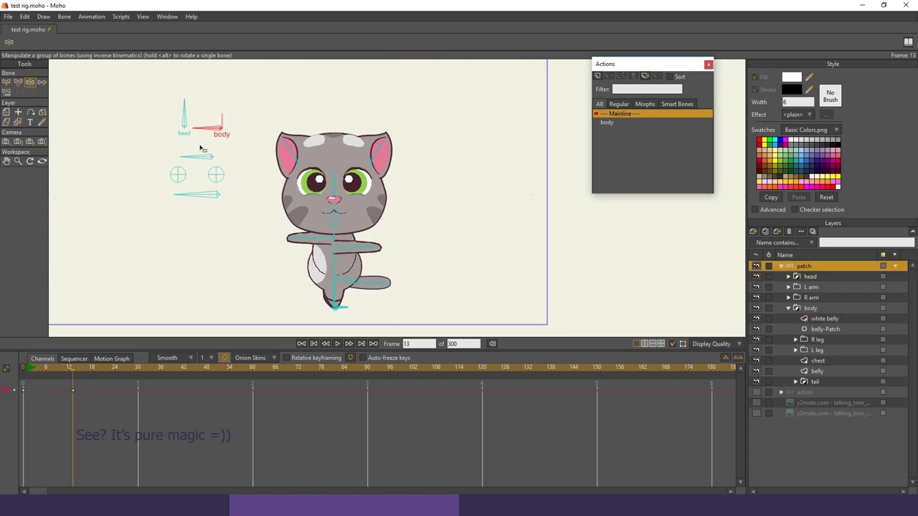
Pose both arms downward at frame 13, and render the frame to check the shoulders
{"action": "left_click_drag", "start_coordinate": [397, 220], "coordinate": [392, 216]}
{"action": "scroll", "coordinate": [393, 216], "scroll_direction": "up", "scroll_amount": 2}
{"action": "left_click_drag", "start_coordinate": [338, 250], "coordinate": [324, 271]}
{"action": "left_click_drag", "start_coordinate": [295, 241], "coordinate": [292, 265]}
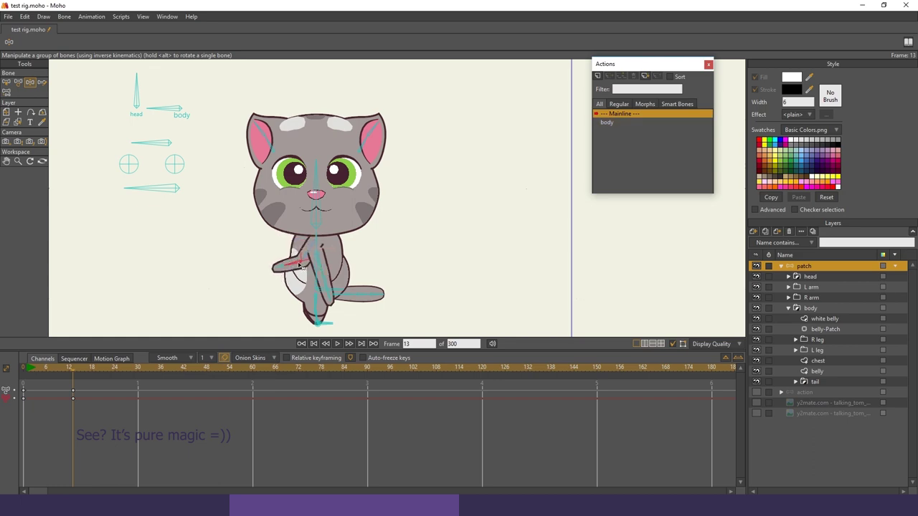
{"action": "key", "text": "ctrl+r"}
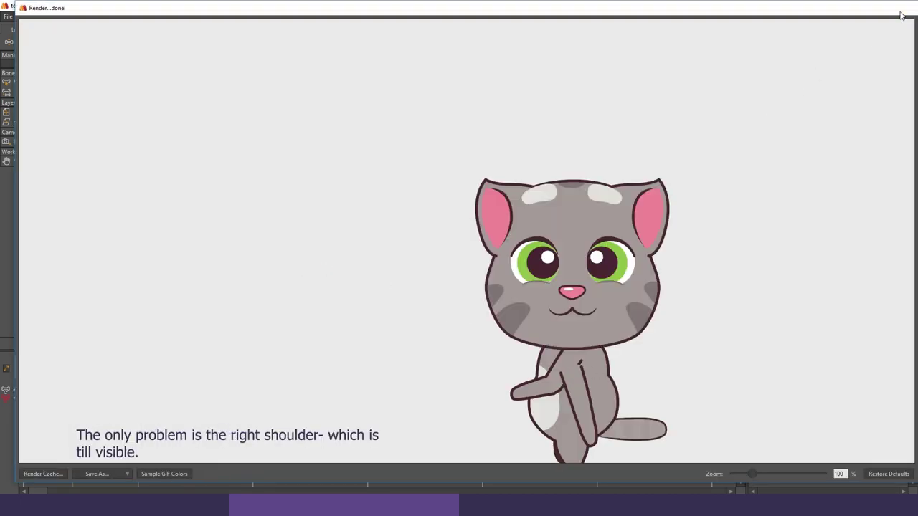
{"action": "left_click", "coordinate": [901, 12]}
Open the body action at frame 2 and enable animated layer order in the patch layer's depth sorting
{"action": "double_click", "coordinate": [606, 122]}
{"action": "scroll", "coordinate": [361, 246], "scroll_direction": "up", "scroll_amount": 3}
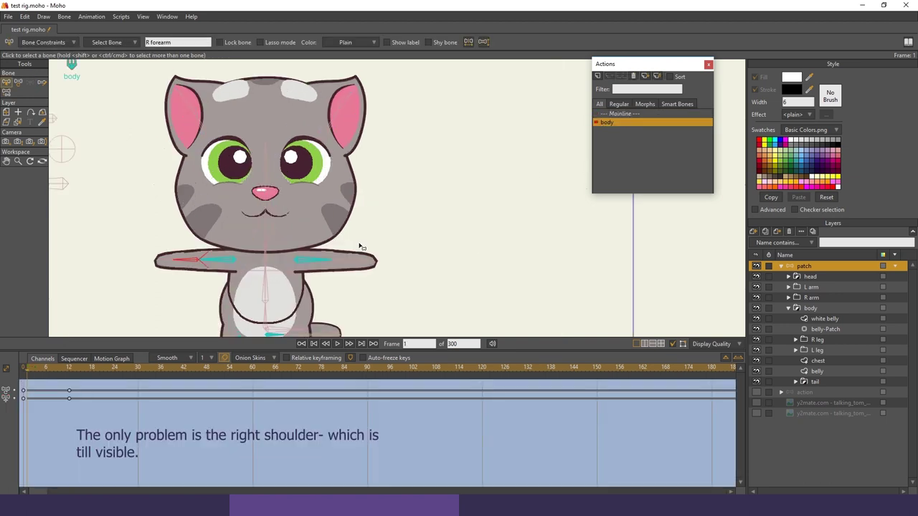
{"action": "left_click_drag", "start_coordinate": [360, 246], "coordinate": [470, 182]}
{"action": "left_click_drag", "start_coordinate": [53, 374], "coordinate": [30, 388]}
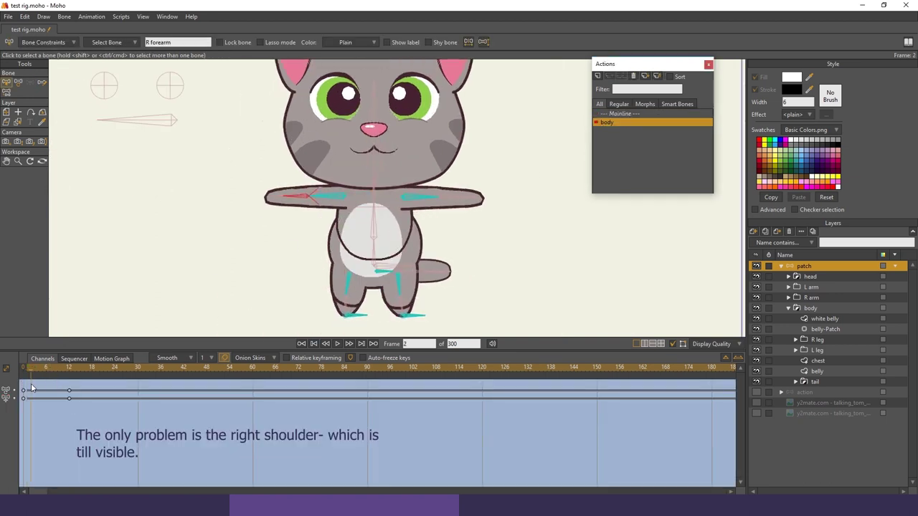
{"action": "double_click", "coordinate": [807, 266]}
{"action": "left_click", "coordinate": [594, 74]}
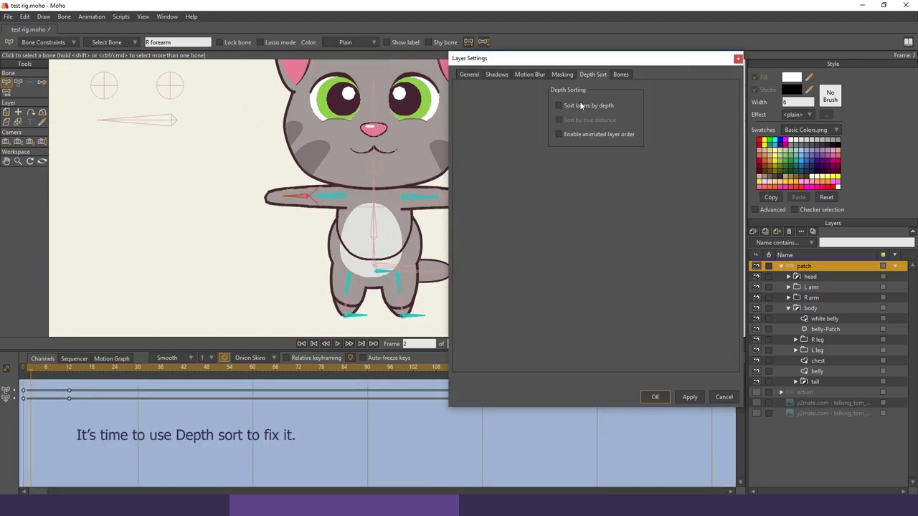
{"action": "left_click", "coordinate": [656, 397]}
At frame 2 of the body action, move the body layer above the R arm layer, and check the patch layer's ordering key
{"action": "scroll", "coordinate": [450, 240], "scroll_direction": "up", "scroll_amount": 3}
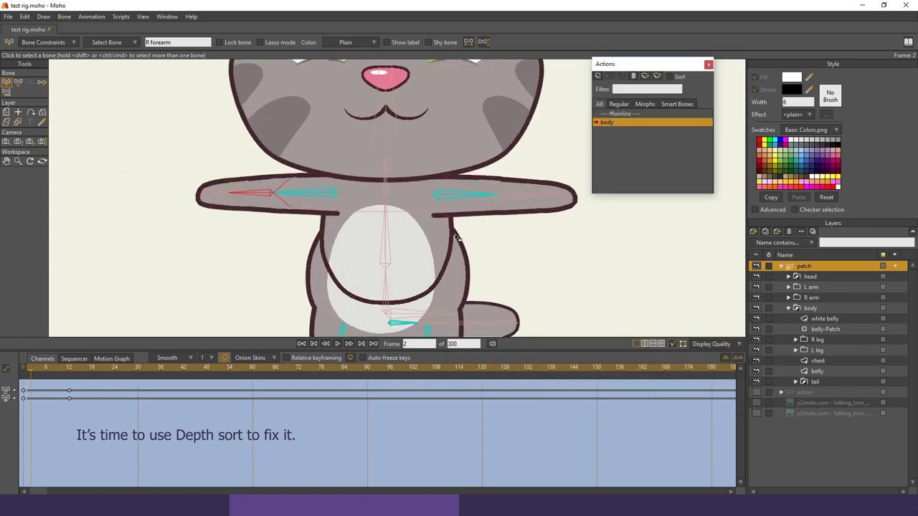
{"action": "left_click", "coordinate": [788, 309]}
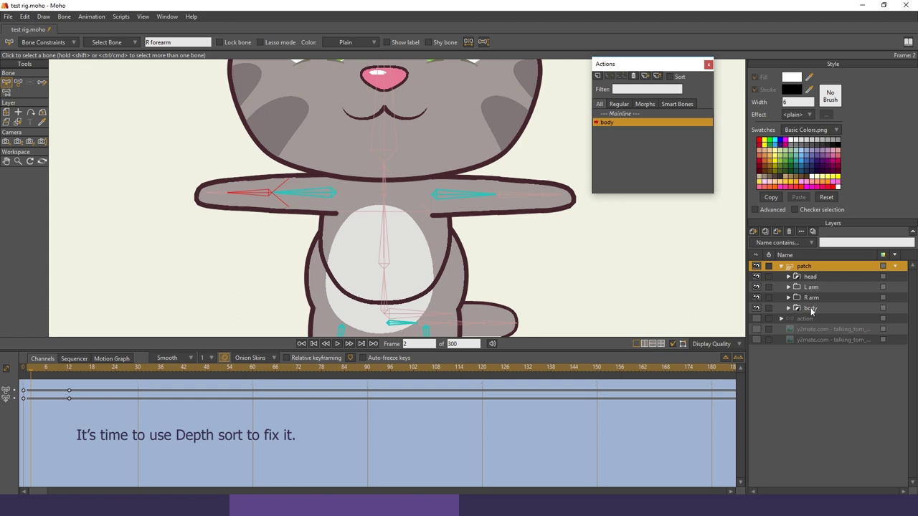
{"action": "left_click", "coordinate": [811, 307]}
{"action": "left_click_drag", "start_coordinate": [812, 307], "coordinate": [812, 297]}
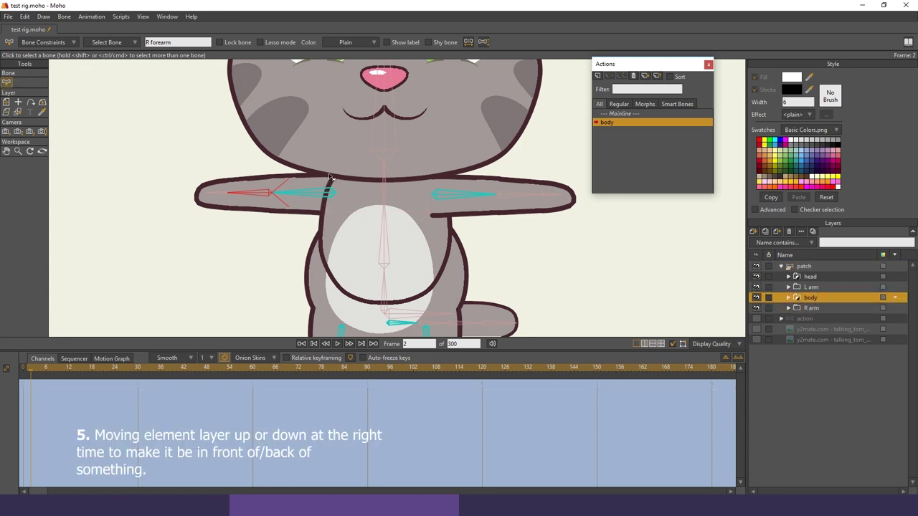
{"action": "scroll", "coordinate": [331, 182], "scroll_direction": "down", "scroll_amount": 3}
{"action": "left_click", "coordinate": [803, 266]}
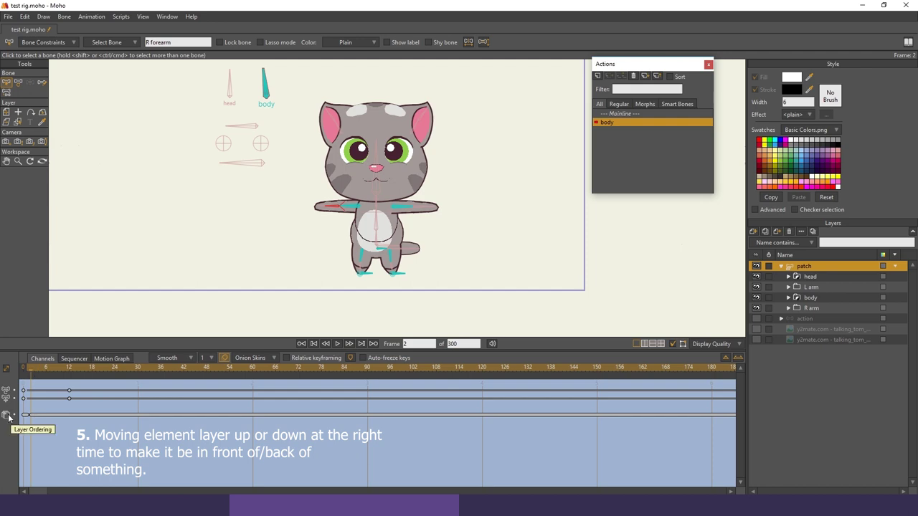
Scrub the body turn and render several poses to check how the right shoulder sits behind the body
{"action": "left_click", "coordinate": [28, 371]}
{"action": "left_click_drag", "start_coordinate": [30, 371], "coordinate": [42, 393]}
{"action": "key", "text": "ctrl+r"}
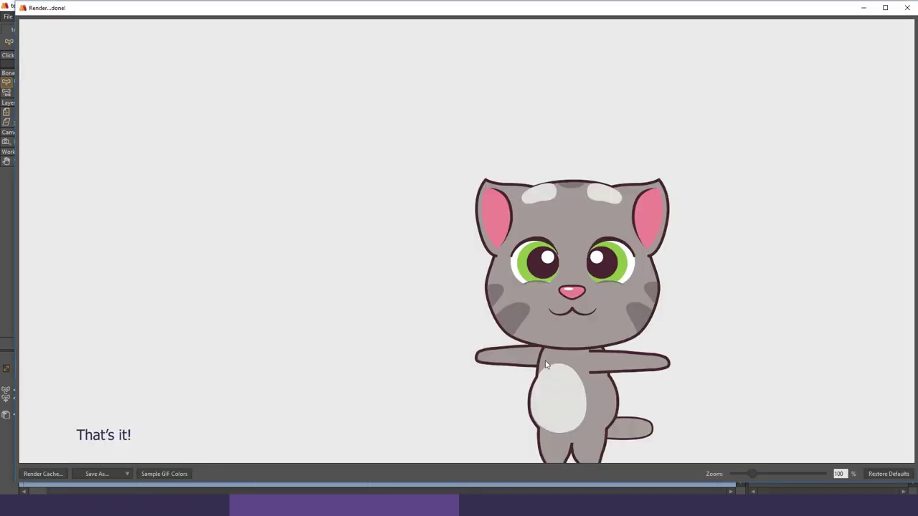
{"action": "left_click", "coordinate": [907, 7]}
{"action": "key", "text": "ctrl+r"}
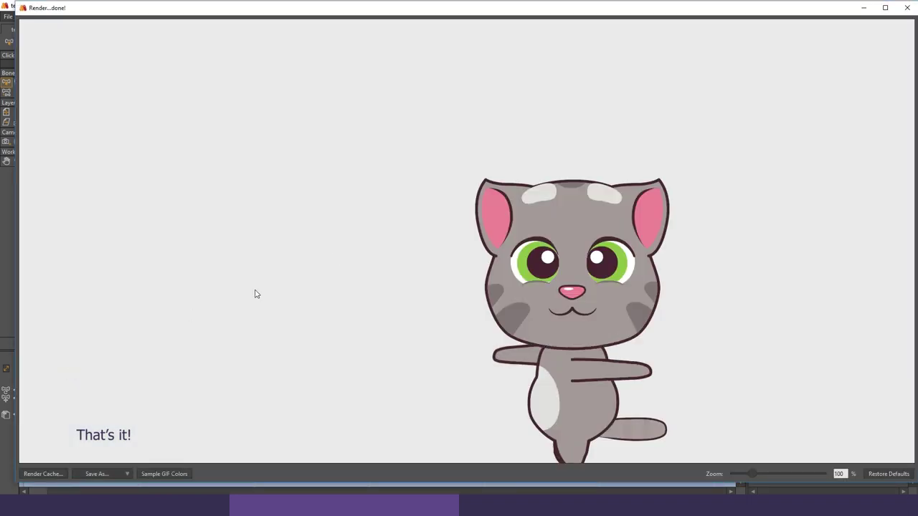
{"action": "left_click", "coordinate": [907, 7]}
{"action": "key", "text": "ctrl+r"}
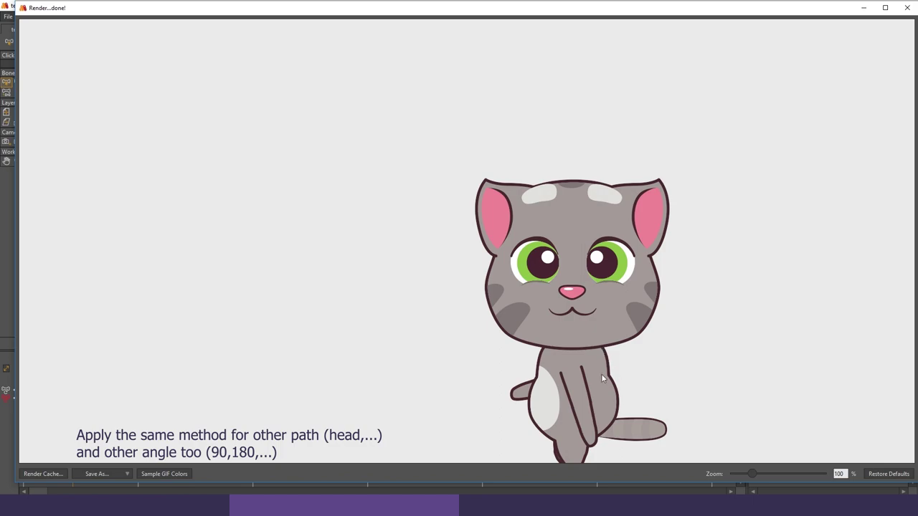
{"action": "left_click", "coordinate": [907, 7]}
Reopen the body action at frame 12 and hide the L arm layer to expose the back outline
{"action": "double_click", "coordinate": [613, 123]}
{"action": "scroll", "coordinate": [371, 245], "scroll_direction": "up", "scroll_amount": 2}
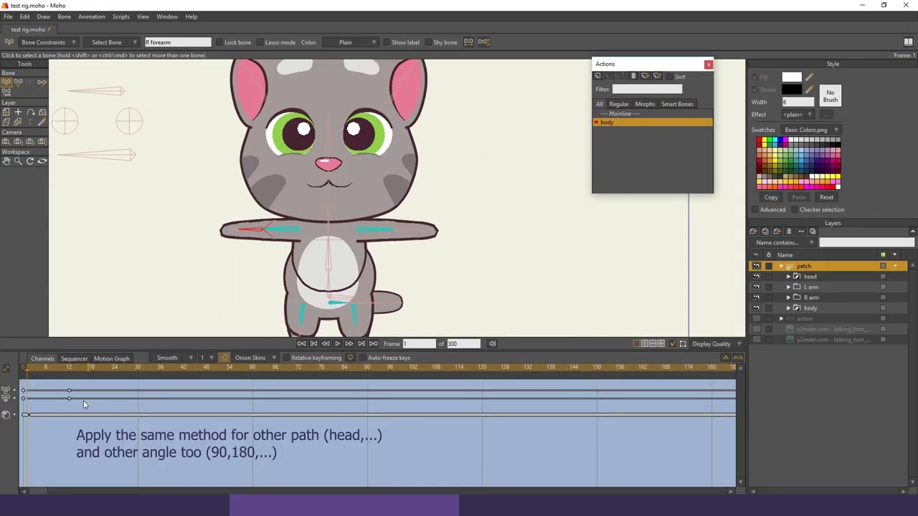
{"action": "left_click", "coordinate": [69, 367]}
{"action": "scroll", "coordinate": [384, 264], "scroll_direction": "up", "scroll_amount": 3}
{"action": "left_click", "coordinate": [757, 287]}
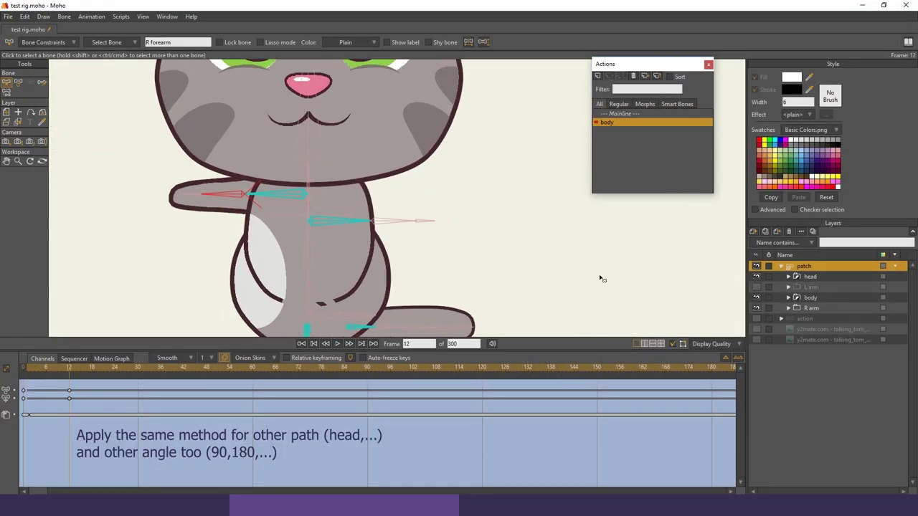
{"action": "left_click_drag", "start_coordinate": [435, 249], "coordinate": [443, 263]}
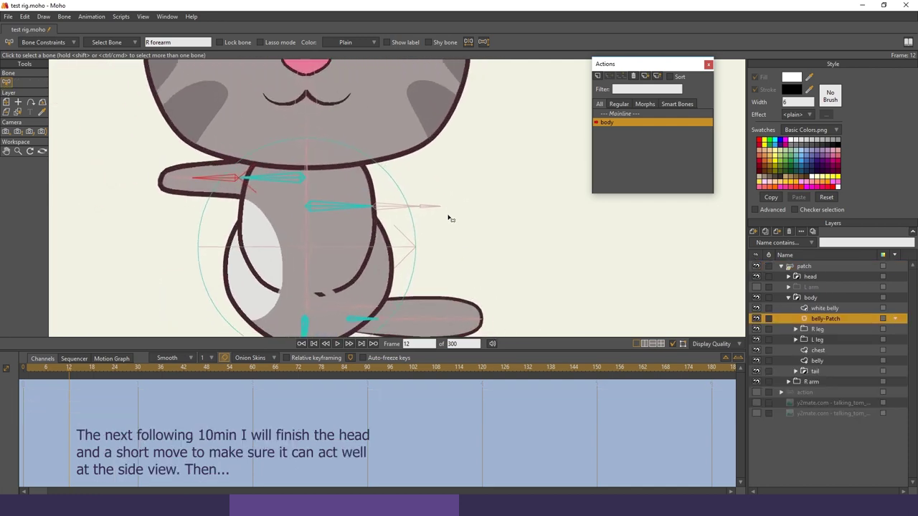
{"action": "left_click_drag", "start_coordinate": [452, 245], "coordinate": [495, 250]}
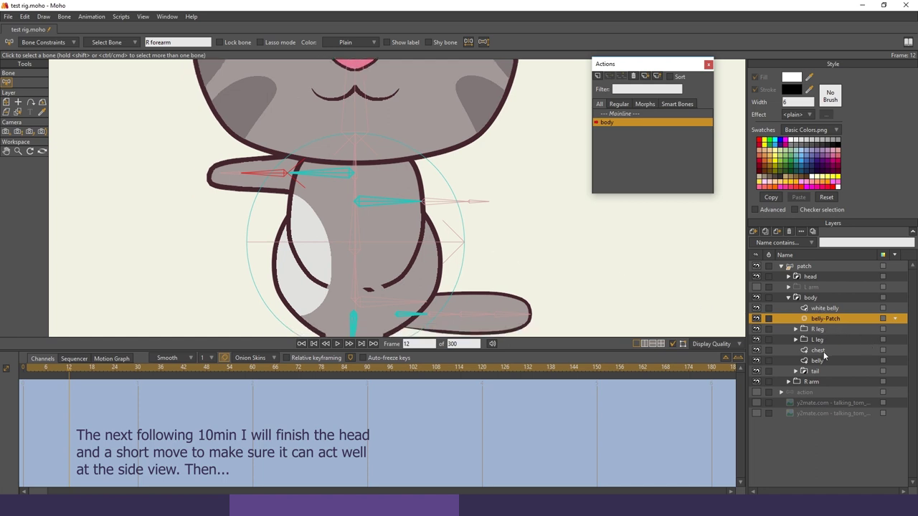
Adjust the chest layer's points along the cat's back at frame 12 to smooth the outline
{"action": "left_click", "coordinate": [823, 352]}
{"action": "scroll", "coordinate": [411, 207], "scroll_direction": "up", "scroll_amount": 3}
{"action": "key", "text": "g"}
{"action": "key", "text": "t"}
{"action": "left_click_drag", "start_coordinate": [433, 215], "coordinate": [439, 216]}
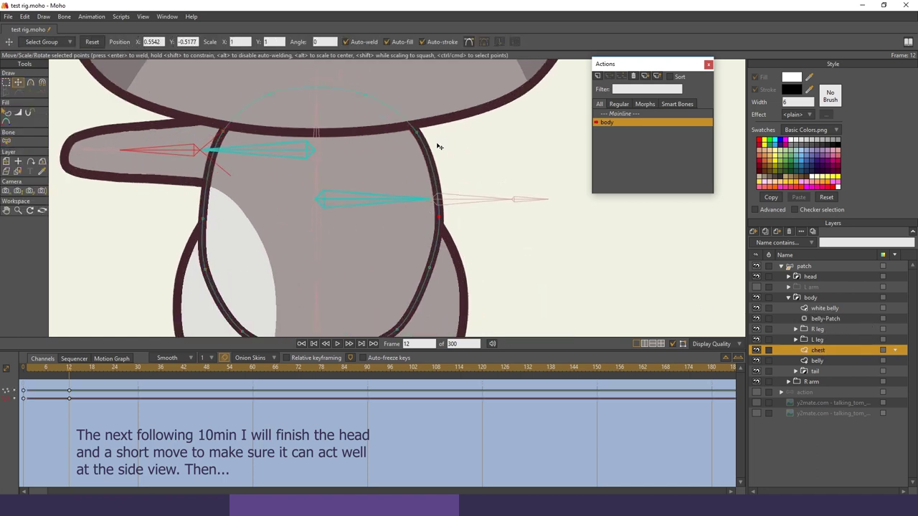
{"action": "left_click_drag", "start_coordinate": [432, 139], "coordinate": [424, 132]}
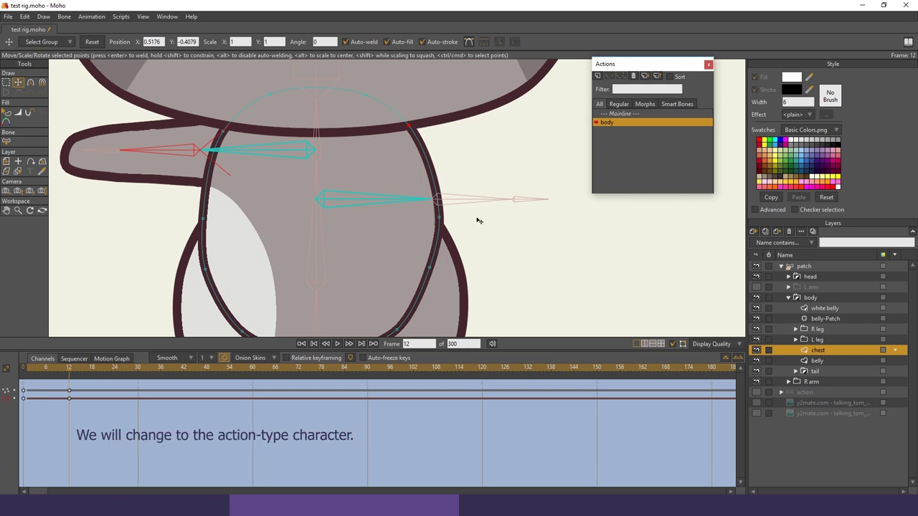
{"action": "left_click_drag", "start_coordinate": [496, 254], "coordinate": [428, 256]}
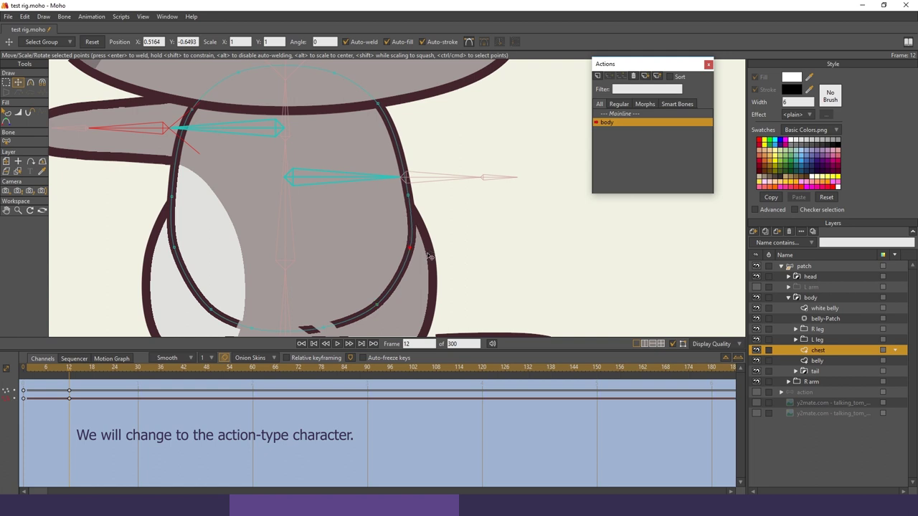
Reshape the belly layer's back edge at frame 12 by moving its points and adjusting their curvature
{"action": "left_click", "coordinate": [825, 362]}
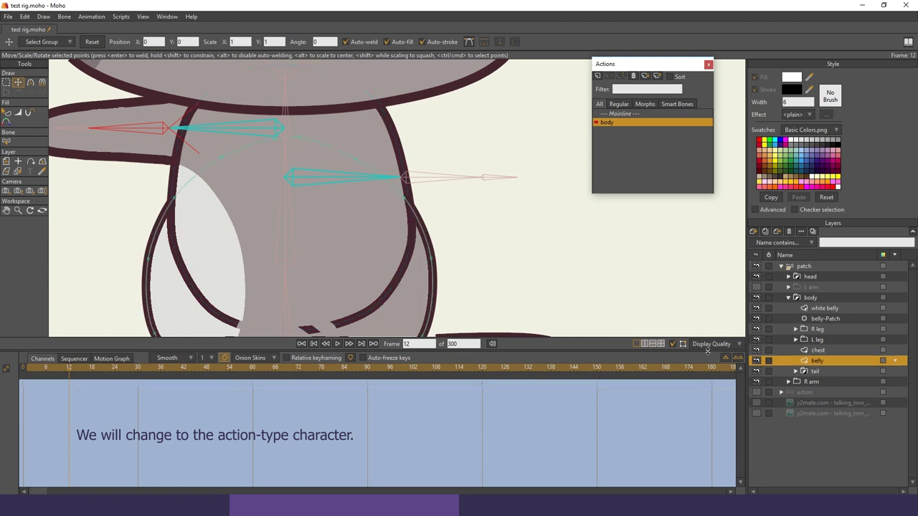
{"action": "left_click_drag", "start_coordinate": [362, 252], "coordinate": [350, 271]}
{"action": "left_click_drag", "start_coordinate": [420, 278], "coordinate": [413, 280]}
{"action": "key", "text": "c"}
{"action": "left_click_drag", "start_coordinate": [400, 233], "coordinate": [411, 233]}
{"action": "key", "text": "t"}
{"action": "left_click_drag", "start_coordinate": [416, 276], "coordinate": [425, 226]}
{"action": "left_click_drag", "start_coordinate": [433, 188], "coordinate": [415, 222]}
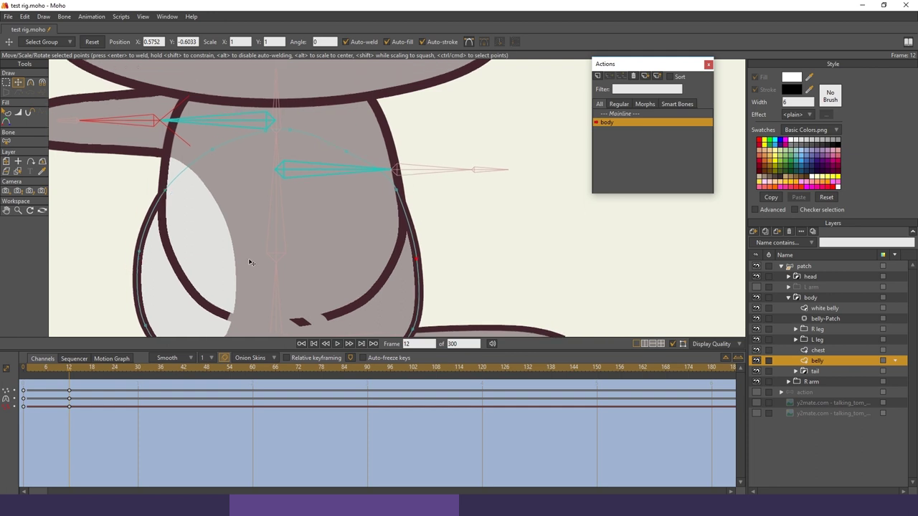
{"action": "left_click", "coordinate": [31, 83]}
{"action": "left_click_drag", "start_coordinate": [390, 171], "coordinate": [389, 168]}
{"action": "key", "text": "t"}
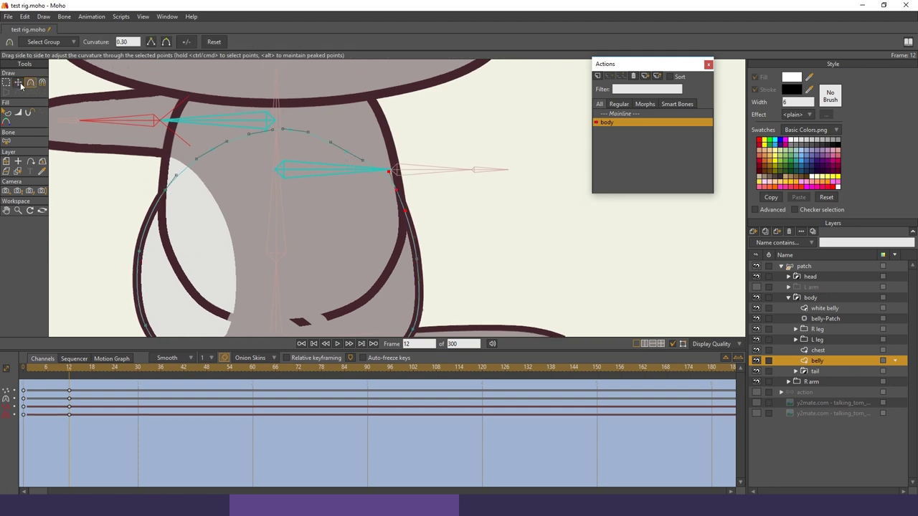
{"action": "key", "text": "ctrl+z"}
Refine the belly outline's upper and lower back points so the back line flows smoothly into the chest and tail
{"action": "left_click", "coordinate": [354, 148]}
{"action": "scroll", "coordinate": [372, 168], "scroll_direction": "down", "scroll_amount": 2}
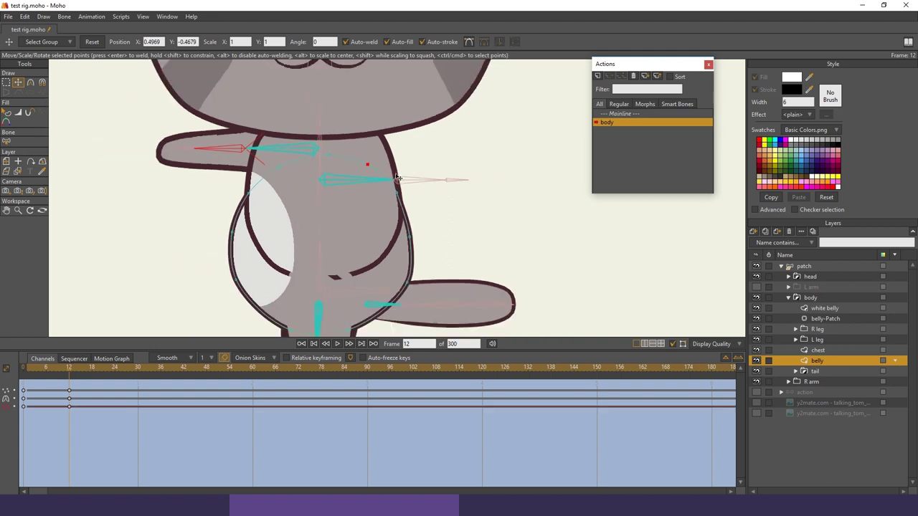
{"action": "left_click_drag", "start_coordinate": [419, 210], "coordinate": [423, 193]}
{"action": "left_click_drag", "start_coordinate": [412, 266], "coordinate": [407, 272]}
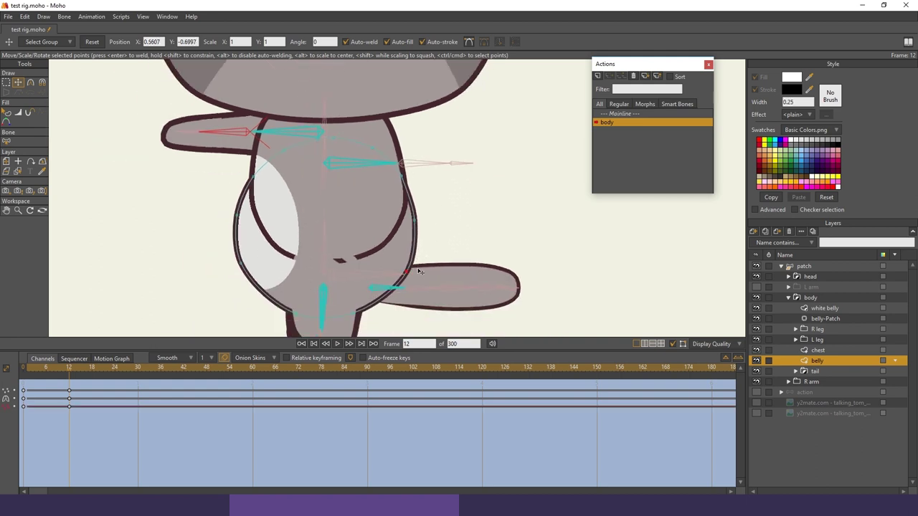
{"action": "scroll", "coordinate": [450, 218], "scroll_direction": "down", "scroll_amount": 2}
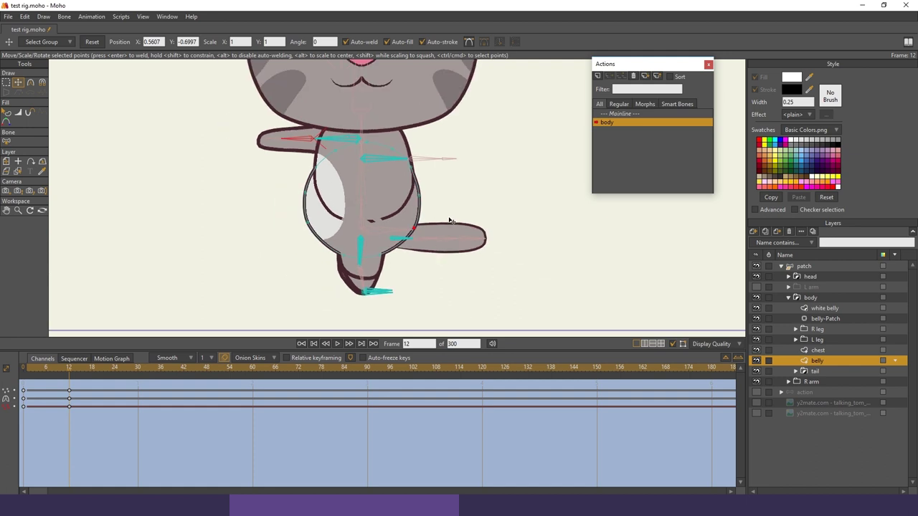
Return to the mainline, show the L arm layer again, and render frame 13 to check the back line
{"action": "left_click", "coordinate": [623, 114]}
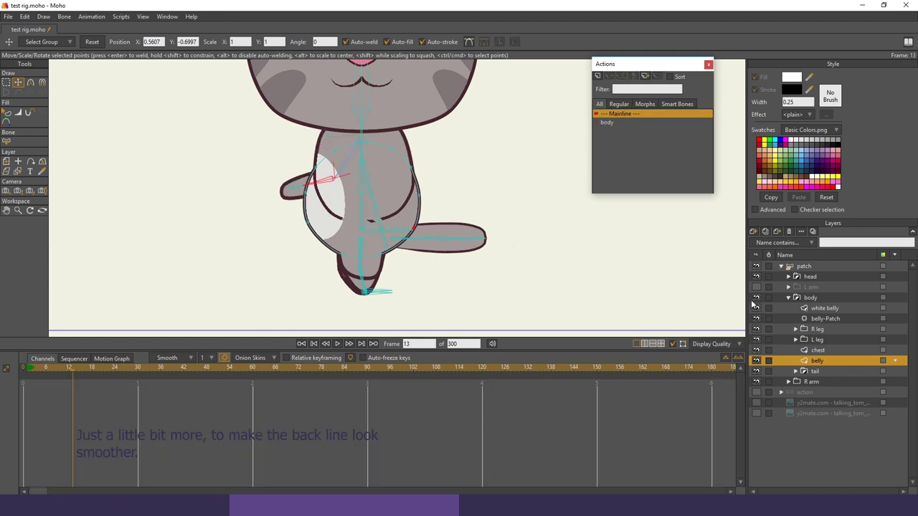
{"action": "left_click", "coordinate": [757, 287]}
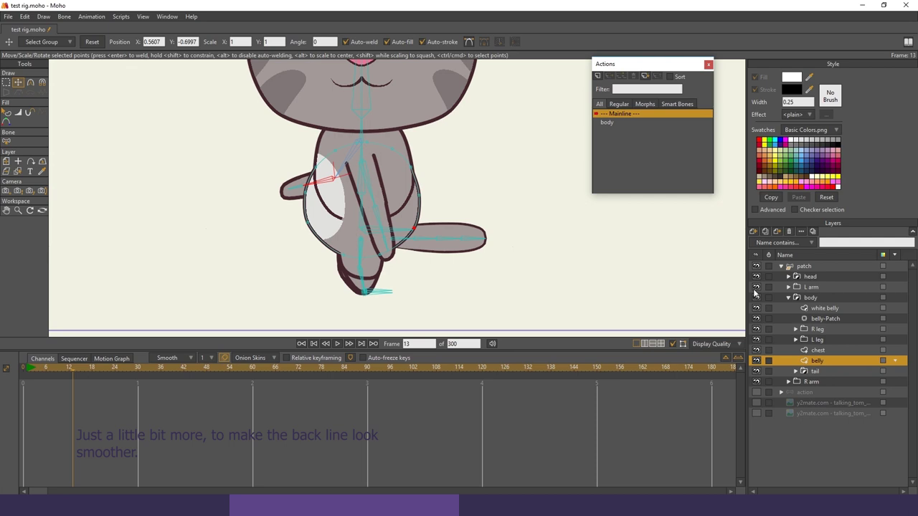
{"action": "key", "text": "ctrl+r"}
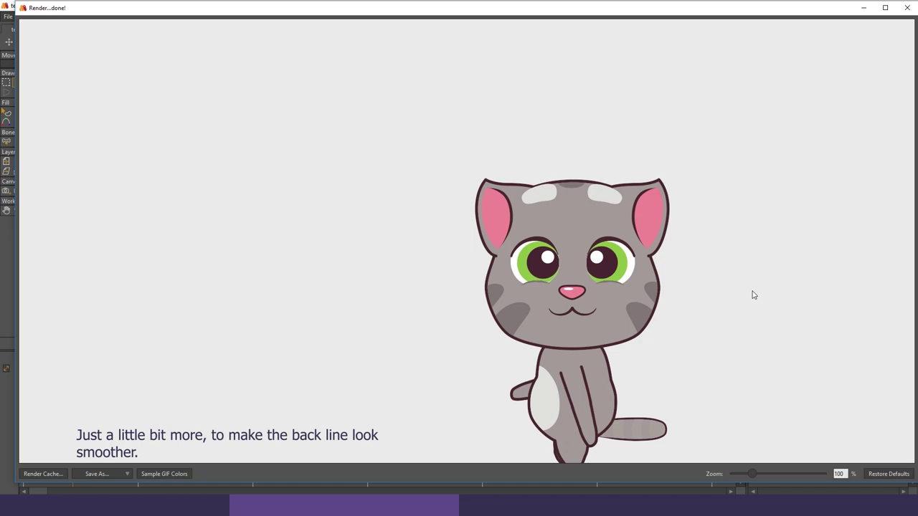
{"action": "key", "text": "Escape"}
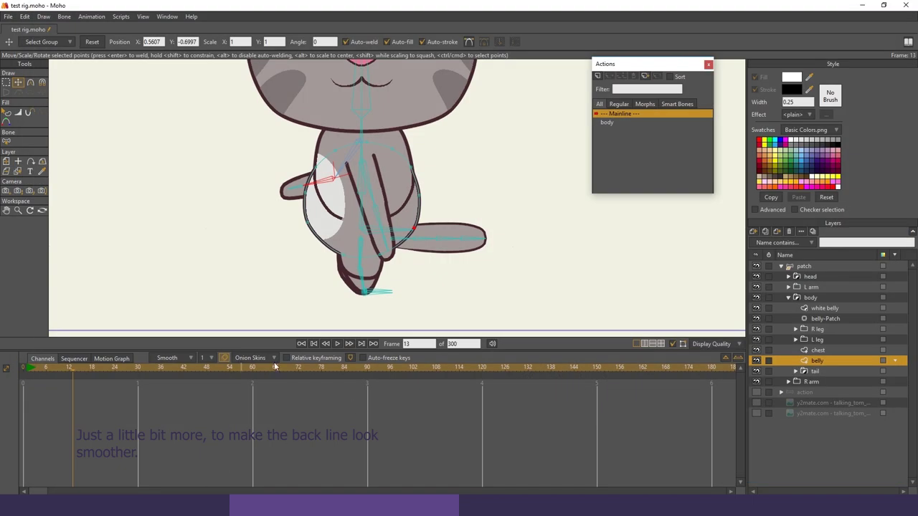
Select the patch layer, return to frame 0, and create a smart bone action for the head control bone
{"action": "left_click_drag", "start_coordinate": [449, 182], "coordinate": [444, 197]}
{"action": "left_click", "coordinate": [821, 266]}
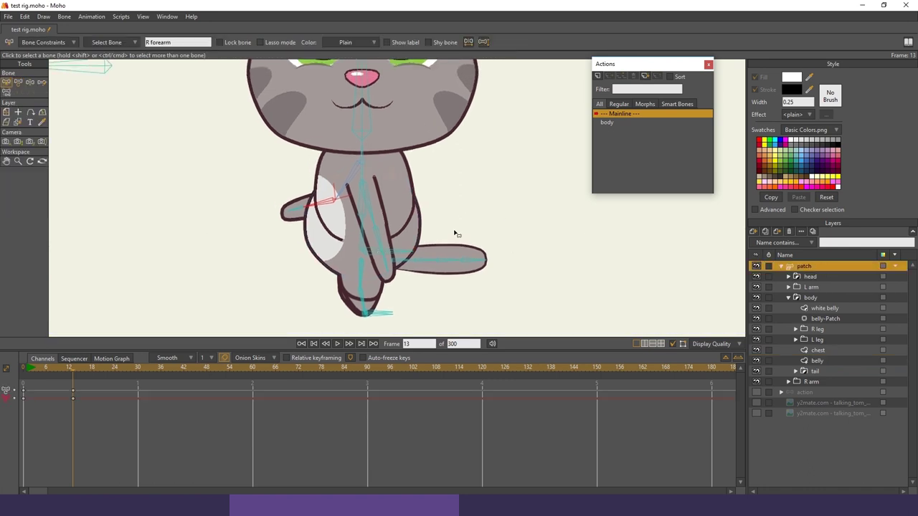
{"action": "left_click_drag", "start_coordinate": [454, 233], "coordinate": [452, 277]}
{"action": "scroll", "coordinate": [439, 230], "scroll_direction": "down", "scroll_amount": 2}
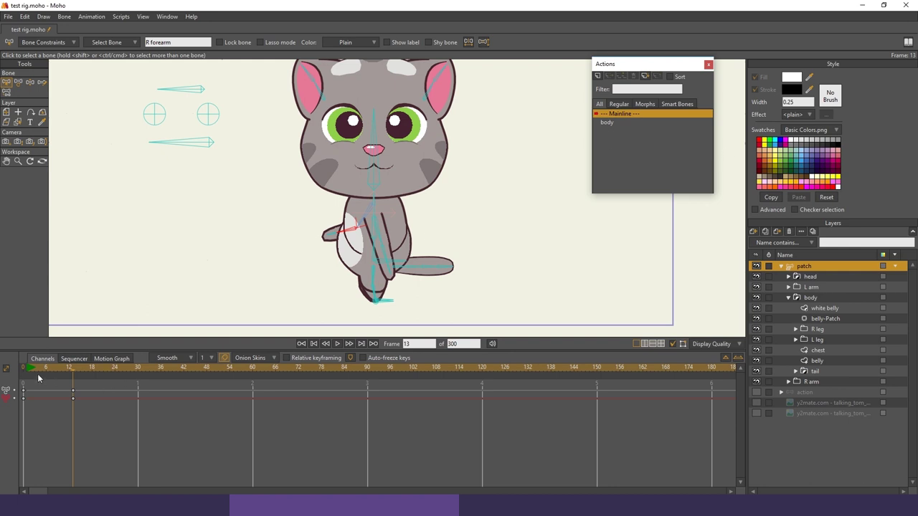
{"action": "left_click_drag", "start_coordinate": [37, 373], "coordinate": [11, 377]}
{"action": "scroll", "coordinate": [282, 196], "scroll_direction": "up", "scroll_amount": 3}
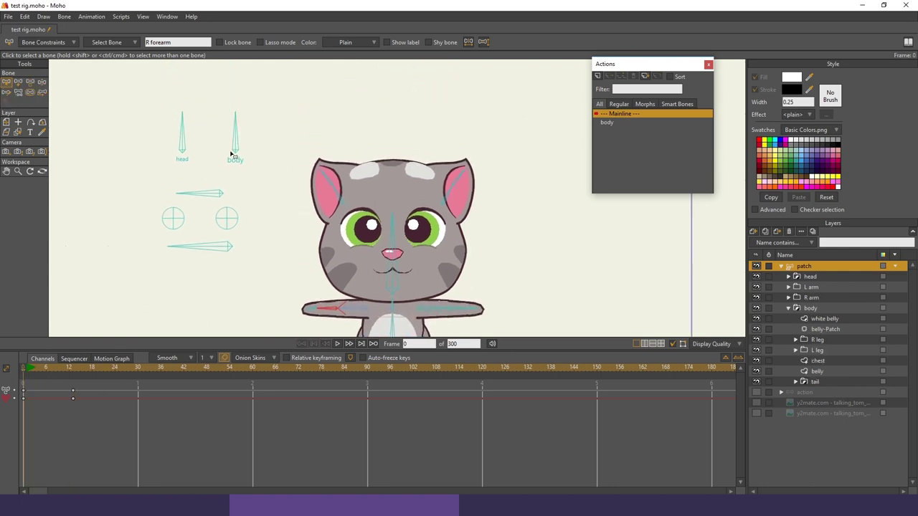
{"action": "left_click", "coordinate": [164, 123]}
{"action": "left_click", "coordinate": [596, 77]}
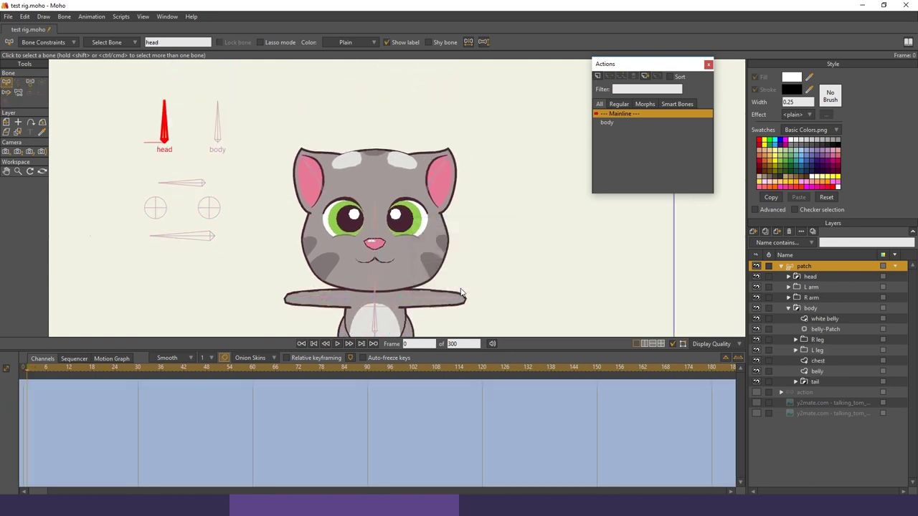
{"action": "left_click", "coordinate": [463, 294]}
{"action": "left_click_drag", "start_coordinate": [346, 263], "coordinate": [389, 245]}
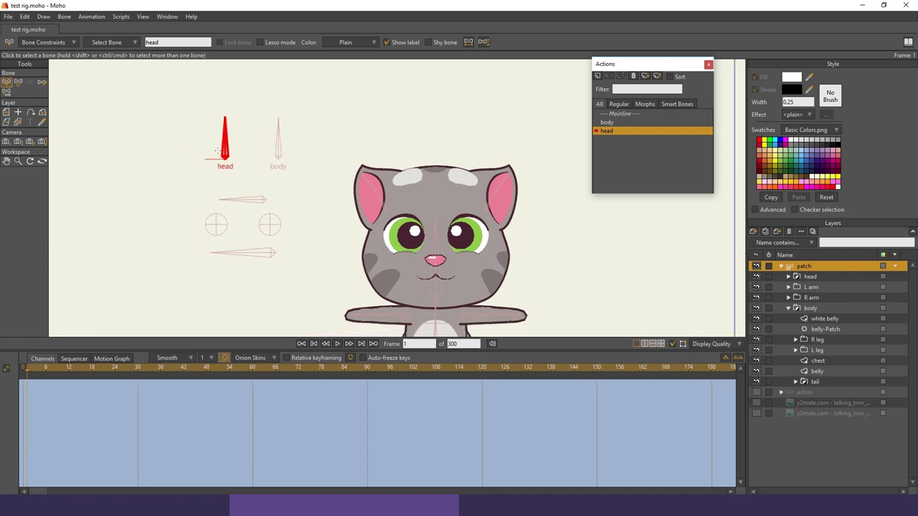
Rotate the head control bone to 180° in its action and move that keyframe to frame 12
{"action": "key", "text": "t"}
{"action": "left_click_drag", "start_coordinate": [226, 117], "coordinate": [185, 168]}
{"action": "left_click_drag", "start_coordinate": [357, 183], "coordinate": [355, 171]}
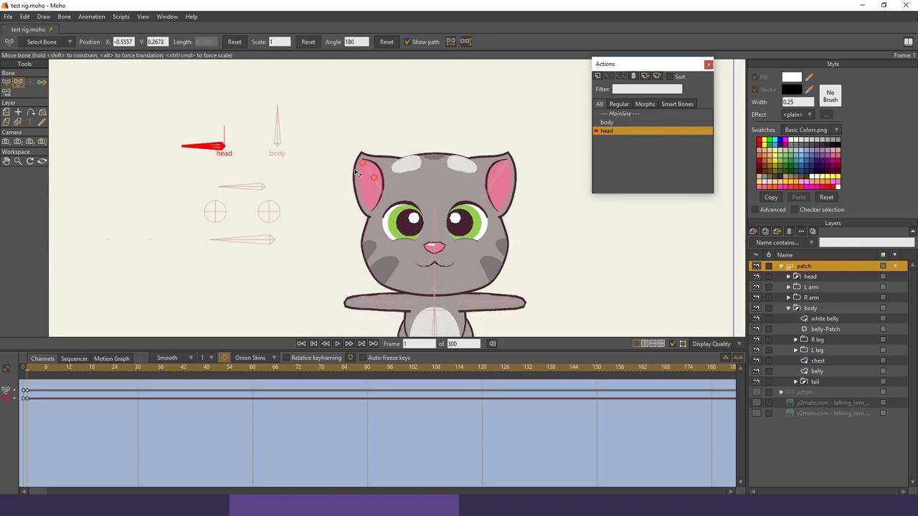
{"action": "left_click_drag", "start_coordinate": [26, 393], "coordinate": [71, 374]}
{"action": "left_click", "coordinate": [69, 367]}
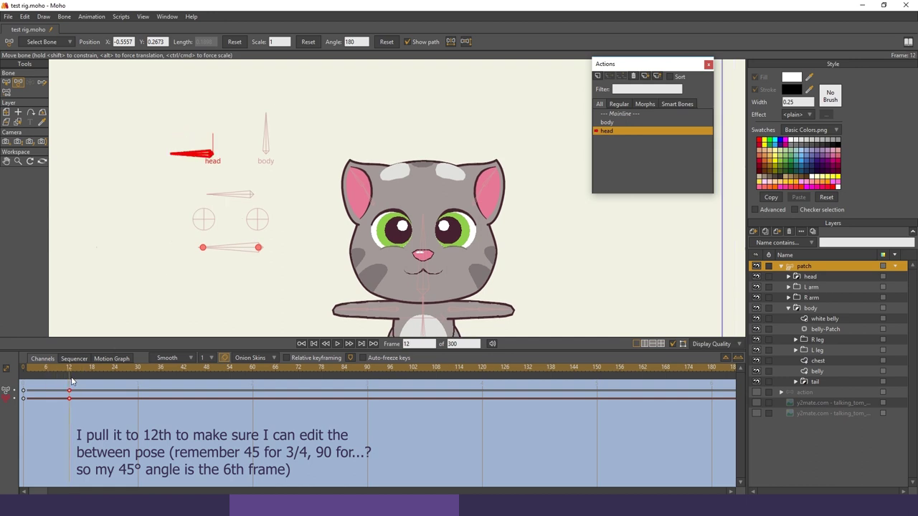
{"action": "scroll", "coordinate": [311, 179], "scroll_direction": "right", "scroll_amount": 1}
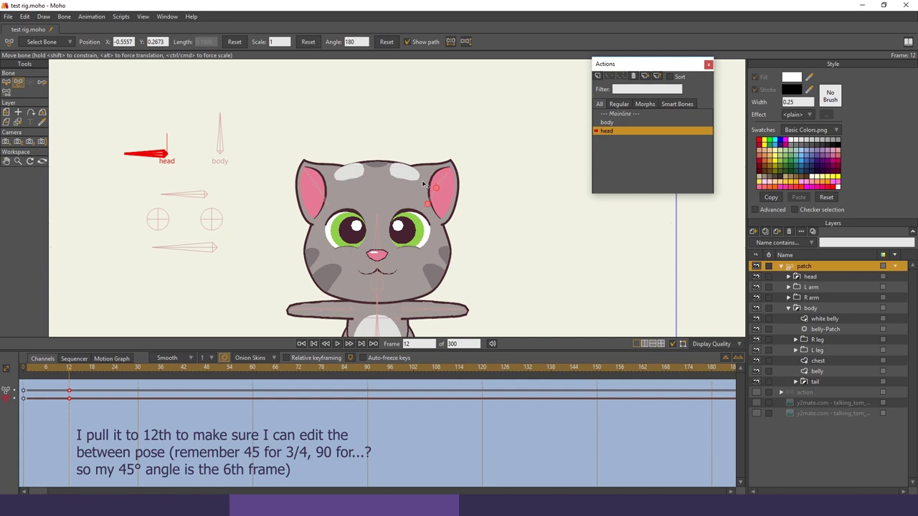
{"action": "left_click_drag", "start_coordinate": [423, 185], "coordinate": [426, 179]}
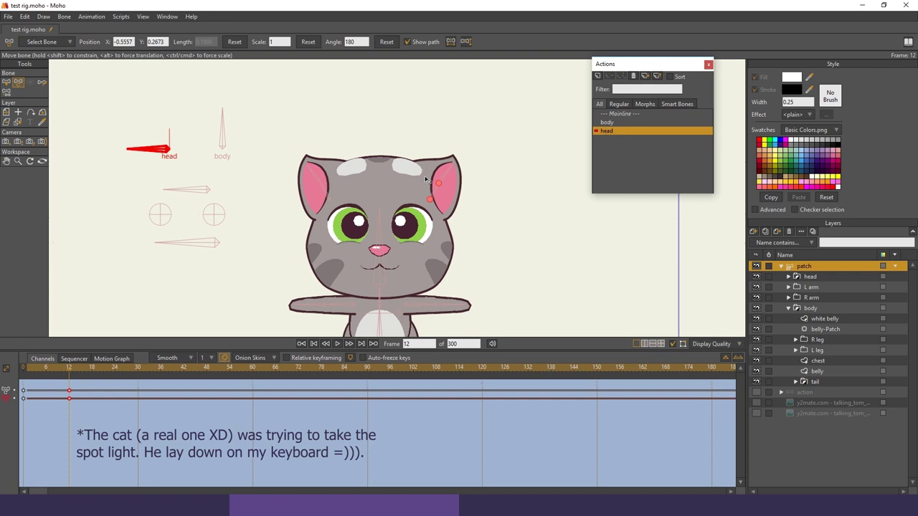
{"action": "left_click_drag", "start_coordinate": [534, 181], "coordinate": [528, 136]}
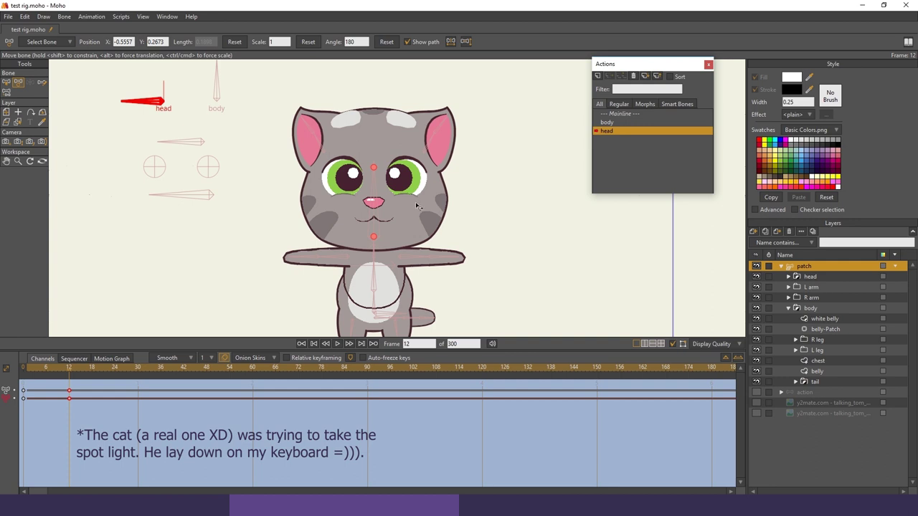
{"action": "left_click_drag", "start_coordinate": [416, 206], "coordinate": [442, 201]}
{"action": "left_click_drag", "start_coordinate": [569, 254], "coordinate": [549, 258]}
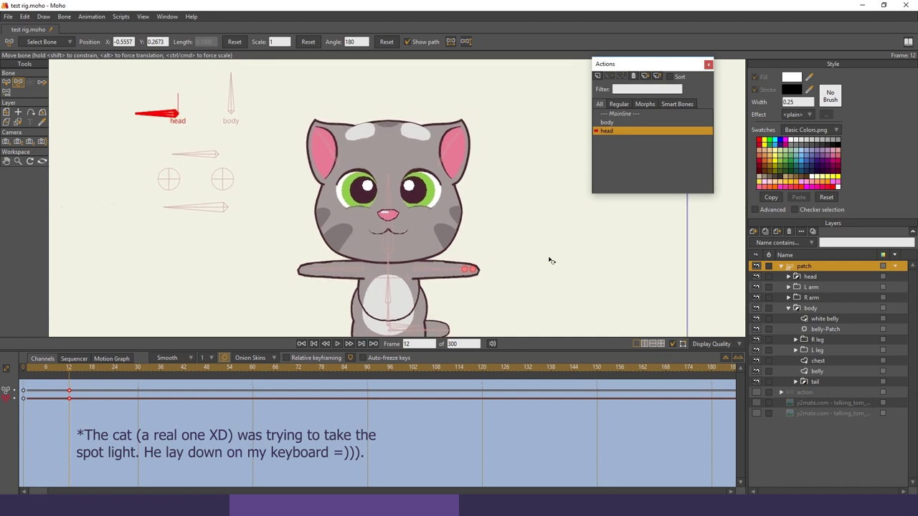
Select the face layer in the head group and pull its front cheek, eye-socket and forehead points inward at frame 12
{"action": "left_click", "coordinate": [794, 307]}
{"action": "left_click", "coordinate": [788, 276]}
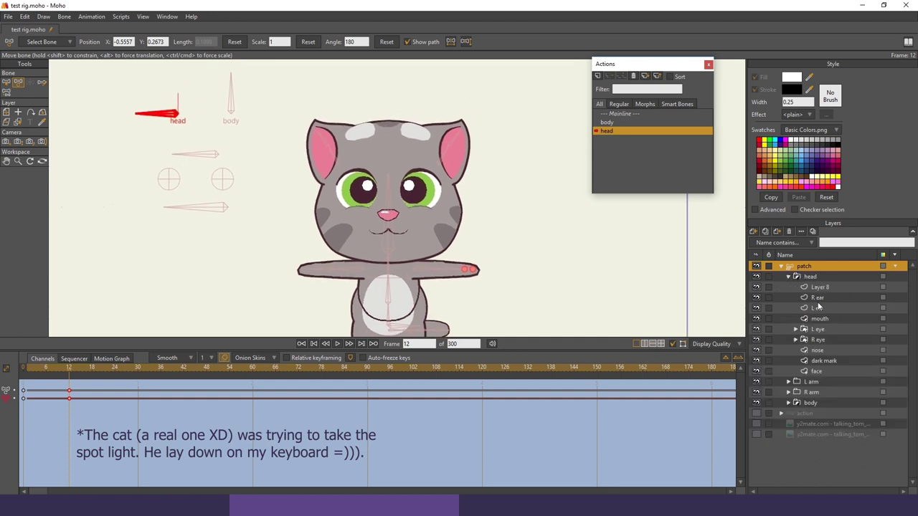
{"action": "left_click", "coordinate": [816, 372]}
{"action": "scroll", "coordinate": [426, 228], "scroll_direction": "up", "scroll_amount": 5}
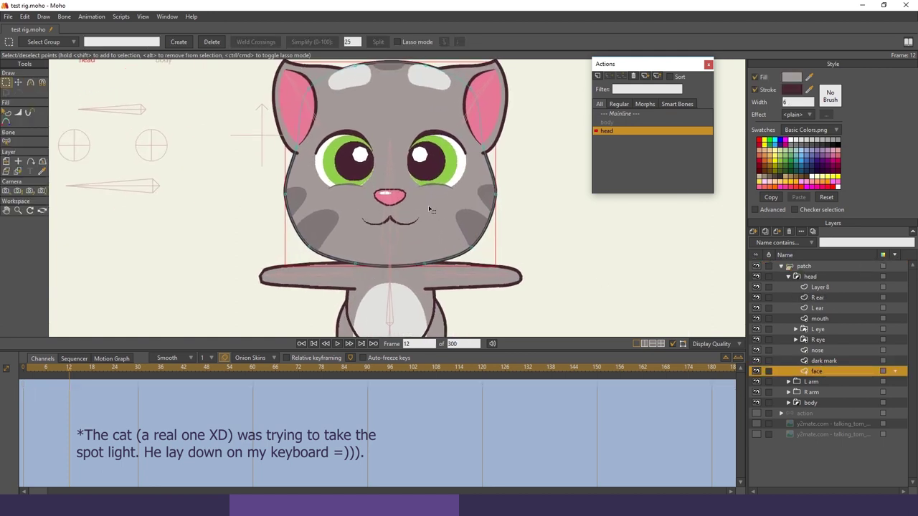
{"action": "left_click_drag", "start_coordinate": [429, 209], "coordinate": [426, 232]}
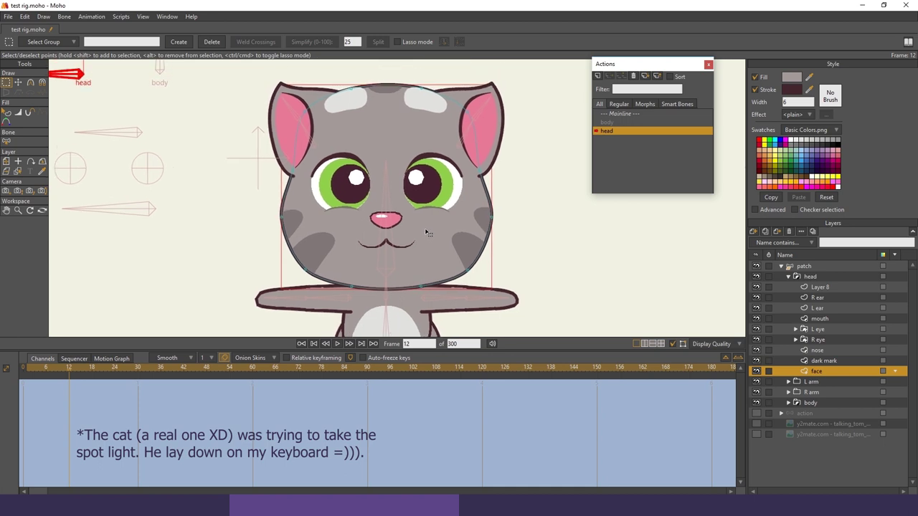
{"action": "left_click_drag", "start_coordinate": [412, 223], "coordinate": [421, 222]}
{"action": "key", "text": "t"}
{"action": "left_click_drag", "start_coordinate": [302, 173], "coordinate": [317, 184]}
{"action": "left_click_drag", "start_coordinate": [289, 216], "coordinate": [322, 189]}
{"action": "left_click_drag", "start_coordinate": [359, 88], "coordinate": [378, 88]}
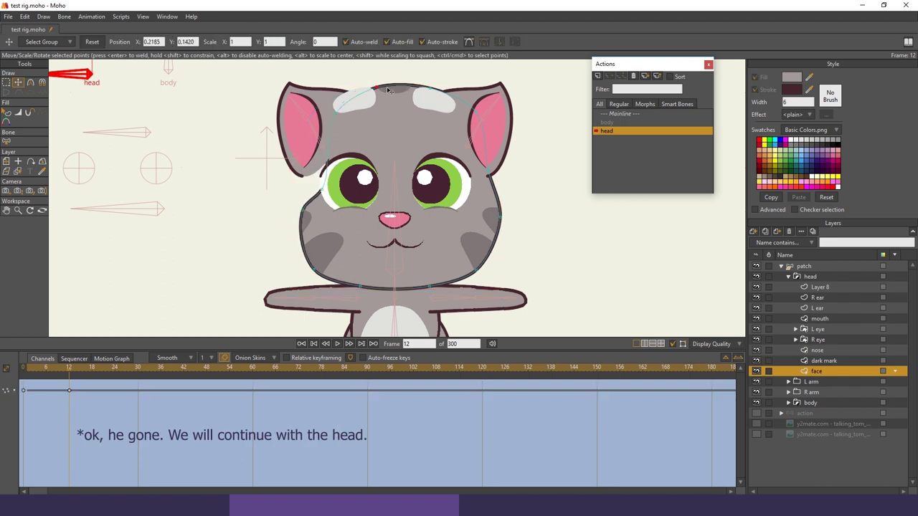
Reshape the face layer's rear outline and jaw at frame 12 by moving points and adjusting curvature
{"action": "left_click_drag", "start_coordinate": [488, 171], "coordinate": [498, 175]}
{"action": "key", "text": "c"}
{"action": "left_click_drag", "start_coordinate": [501, 217], "coordinate": [491, 246]}
{"action": "key", "text": "t"}
{"action": "left_click_drag", "start_coordinate": [475, 270], "coordinate": [462, 272]}
{"action": "left_click_drag", "start_coordinate": [314, 269], "coordinate": [321, 268]}
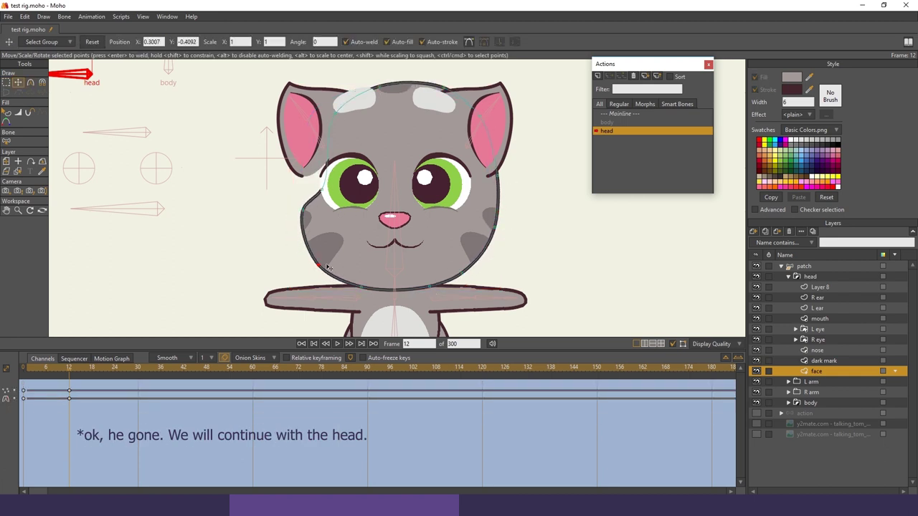
{"action": "left_click_drag", "start_coordinate": [307, 213], "coordinate": [328, 203]}
Select the dark mark layer and shift the front cheek stripes off the face and the rear ones inward at frame 12
{"action": "right_click", "coordinate": [303, 220], "text": "alt"}
{"action": "left_click_drag", "start_coordinate": [329, 251], "coordinate": [291, 265]}
{"action": "left_click_drag", "start_coordinate": [279, 253], "coordinate": [282, 258]}
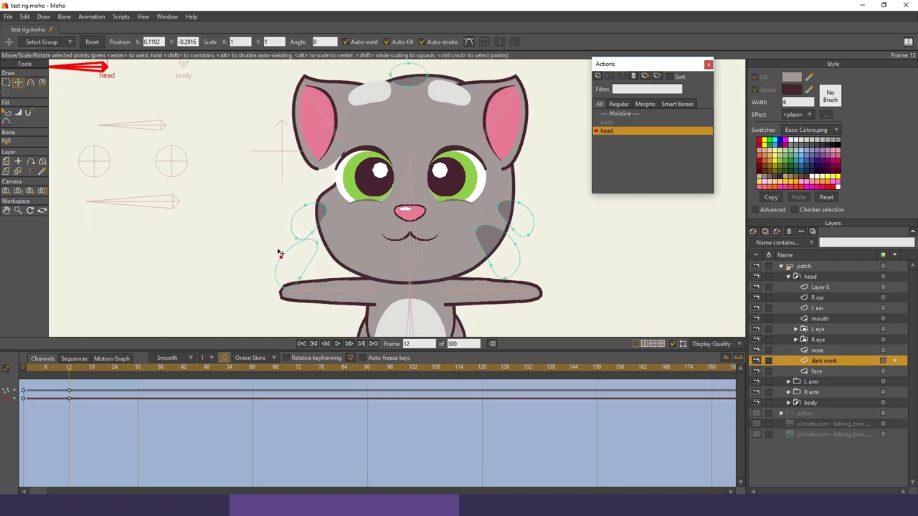
{"action": "left_click_drag", "start_coordinate": [308, 221], "coordinate": [289, 216]}
{"action": "left_click", "coordinate": [498, 250]}
{"action": "mouse_move", "coordinate": [500, 250]}
{"action": "left_mouse_down"}
{"action": "mouse_move", "coordinate": [437, 262]}
{"action": "mouse_move", "coordinate": [485, 234]}
{"action": "mouse_move", "coordinate": [428, 213]}
{"action": "mouse_move", "coordinate": [503, 246]}
{"action": "left_mouse_up"}
{"action": "left_click_drag", "start_coordinate": [459, 247], "coordinate": [446, 250]}
Reposition the dark mark layer's forehead patch and rear cheek stripe points to suit the side view at frame 12
{"action": "left_click_drag", "start_coordinate": [407, 76], "coordinate": [401, 156]}
{"action": "left_click_drag", "start_coordinate": [430, 128], "coordinate": [467, 138]}
{"action": "scroll", "coordinate": [423, 183], "scroll_direction": "up", "scroll_amount": 2}
{"action": "scroll", "coordinate": [423, 183], "scroll_direction": "up", "scroll_amount": 2}
{"action": "key", "text": "c"}
{"action": "key", "text": "t"}
{"action": "scroll", "coordinate": [467, 141], "scroll_direction": "down", "scroll_amount": 2}
Refine the curvature of the dark cheek stripes, stretching them across the face, and adjust the face outline's curvature
{"action": "key", "text": "c"}
{"action": "left_click_drag", "start_coordinate": [473, 199], "coordinate": [417, 141]}
{"action": "key", "text": "t"}
{"action": "key", "text": "c"}
{"action": "scroll", "coordinate": [436, 198], "scroll_direction": "down", "scroll_amount": 2}
{"action": "left_click_drag", "start_coordinate": [319, 187], "coordinate": [295, 194]}
{"action": "left_click", "coordinate": [817, 372]}
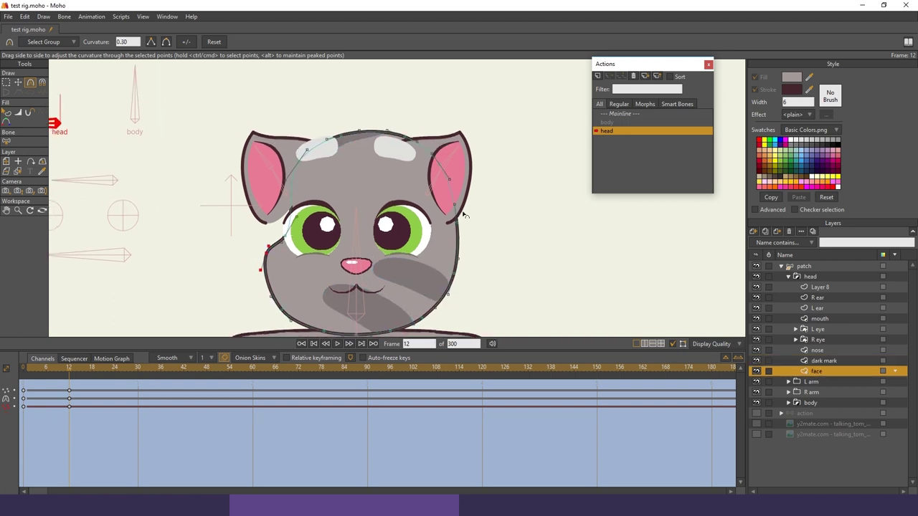
{"action": "left_click_drag", "start_coordinate": [430, 208], "coordinate": [399, 225]}
Select the patch layer and switch from the head action back to the mainline
{"action": "left_click", "coordinate": [820, 277]}
{"action": "left_click", "coordinate": [818, 266]}
{"action": "key", "text": "t"}
{"action": "key", "text": "shift+Left"}
{"action": "double_click", "coordinate": [620, 113]}
{"action": "left_click_drag", "start_coordinate": [151, 206], "coordinate": [203, 241]}
{"action": "key", "text": "z"}
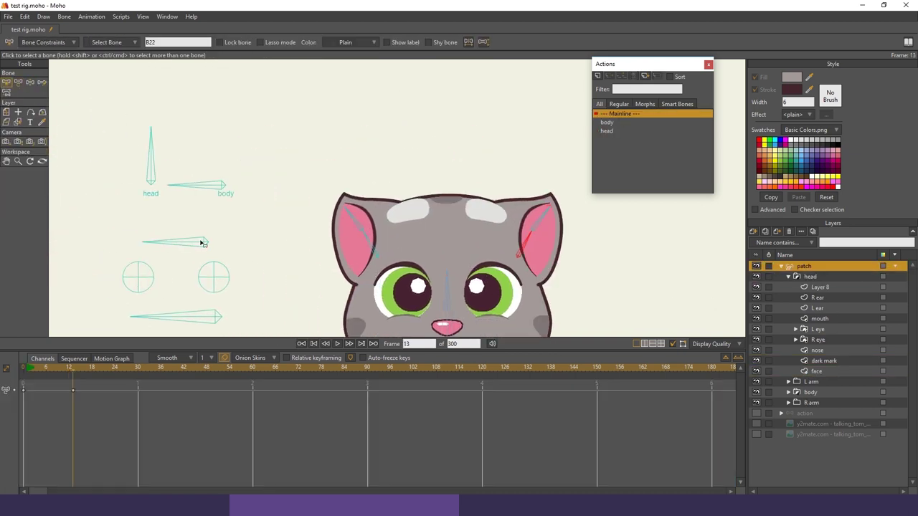
Bind all of Layer 8's eyebrow points to the horizontal control bone above the eye controls at frame 0
{"action": "left_click", "coordinate": [203, 241]}
{"action": "left_click", "coordinate": [819, 286]}
{"action": "left_click", "coordinate": [191, 236]}
{"action": "left_click", "coordinate": [24, 368]}
{"action": "key", "text": "i"}
{"action": "key", "text": "ctrl+a"}
{"action": "left_click_drag", "start_coordinate": [383, 180], "coordinate": [350, 176]}
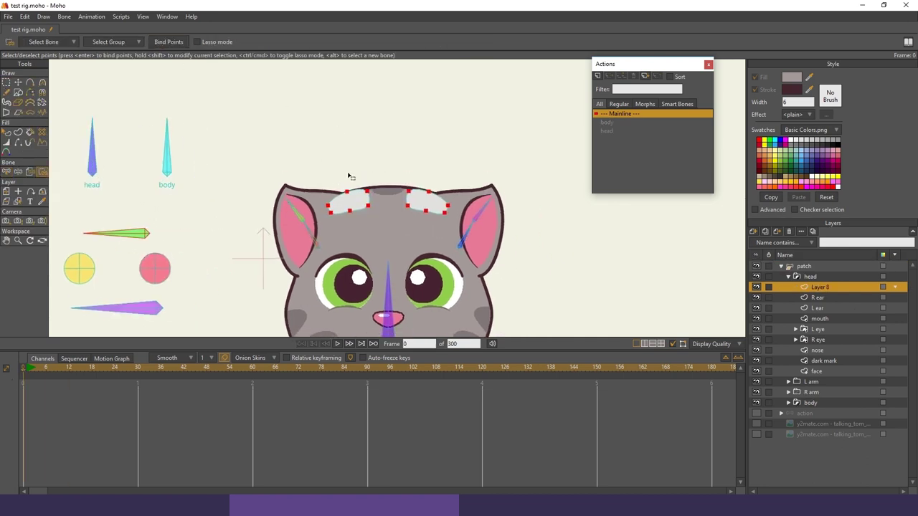
{"action": "key", "text": "Return"}
Move and rotate the ear bones toward the middle of the head at frame 12 of the head action
{"action": "scroll", "coordinate": [349, 177], "scroll_direction": "up", "scroll_amount": 2}
{"action": "left_click", "coordinate": [804, 266]}
{"action": "double_click", "coordinate": [608, 131]}
{"action": "left_click_drag", "start_coordinate": [36, 368], "coordinate": [70, 379]}
{"action": "left_click_drag", "start_coordinate": [676, 297], "coordinate": [707, 299]}
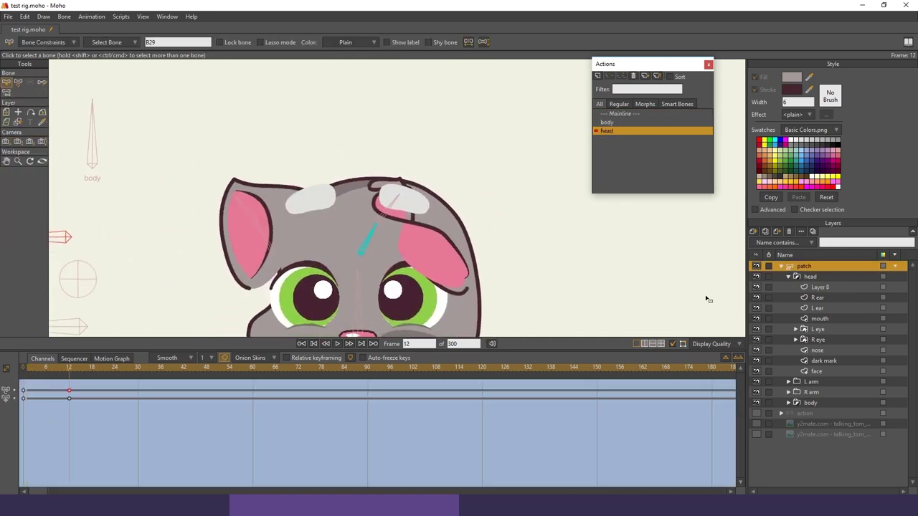
{"action": "key", "text": "t"}
{"action": "left_click_drag", "start_coordinate": [263, 236], "coordinate": [374, 207]}
{"action": "scroll", "coordinate": [385, 256], "scroll_direction": "up", "scroll_amount": 2}
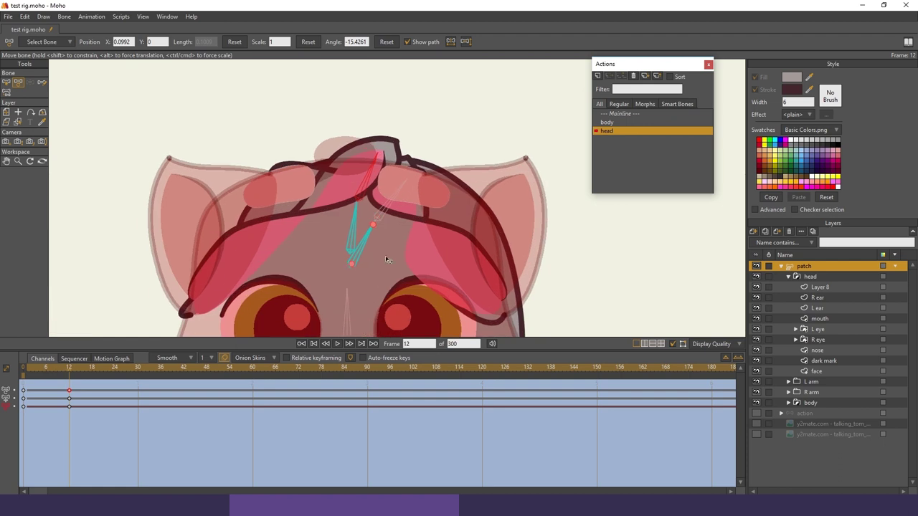
{"action": "left_click", "coordinate": [353, 270]}
{"action": "scroll", "coordinate": [242, 270], "scroll_direction": "down", "scroll_amount": 4}
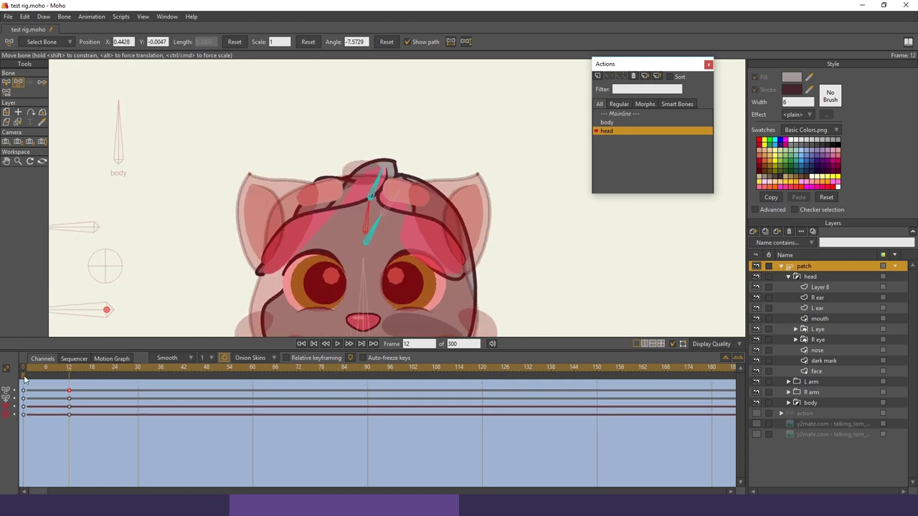
Rename Layer 8 to eyebrow
{"action": "left_click", "coordinate": [819, 287]}
{"action": "type", "text": "eyebrow"}
{"action": "key", "text": "Return"}
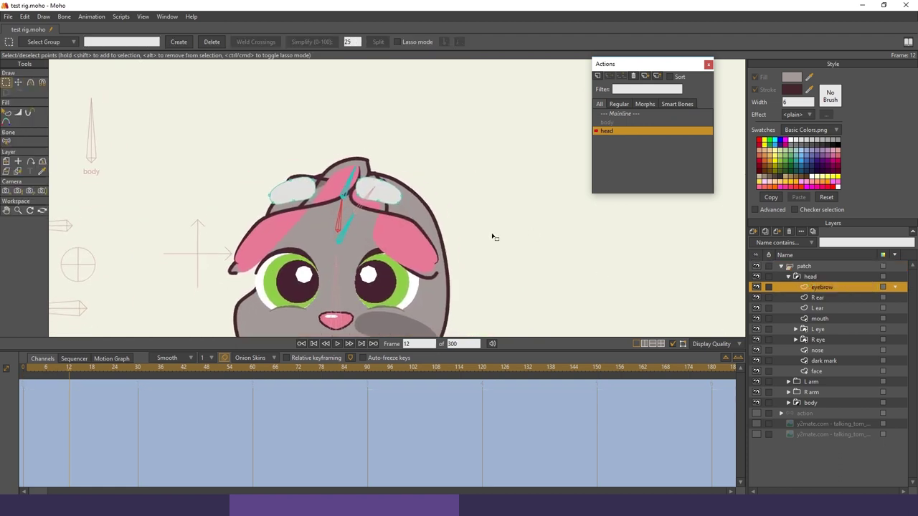
Reshape the R ear layer at frame 12 by moving its outer and inner points into an upright side-view ear
{"action": "left_click", "coordinate": [817, 297]}
{"action": "scroll", "coordinate": [303, 211], "scroll_direction": "up", "scroll_amount": 2}
{"action": "key", "text": "t"}
{"action": "left_click_drag", "start_coordinate": [205, 314], "coordinate": [294, 239]}
{"action": "mouse_move", "coordinate": [326, 208]}
{"action": "left_mouse_down"}
{"action": "mouse_move", "coordinate": [409, 238]}
{"action": "mouse_move", "coordinate": [308, 248]}
{"action": "left_mouse_up"}
{"action": "left_click_drag", "start_coordinate": [301, 214], "coordinate": [295, 207]}
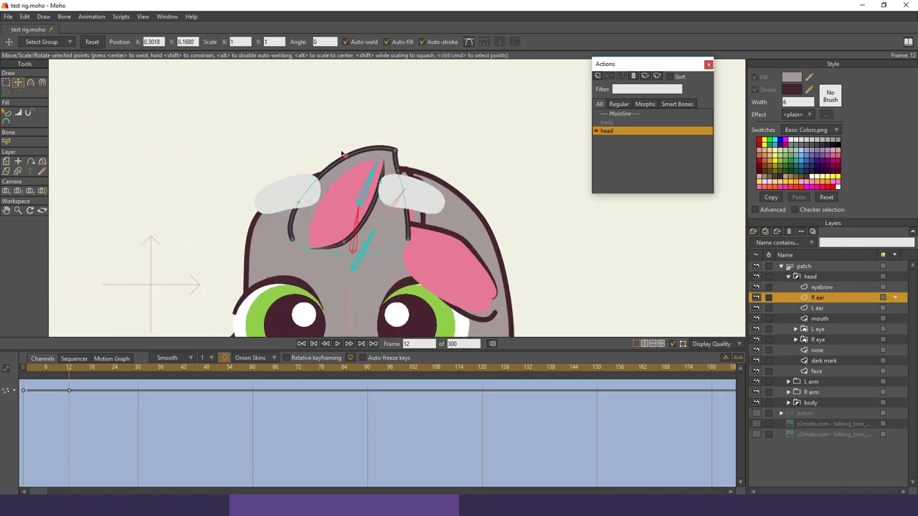
{"action": "scroll", "coordinate": [362, 192], "scroll_direction": "down", "scroll_amount": 4}
Hide the eyebrow layer and render frame 12 to check the R ear's shape
{"action": "left_click", "coordinate": [757, 287]}
{"action": "scroll", "coordinate": [355, 196], "scroll_direction": "up", "scroll_amount": 5}
{"action": "key", "text": "ctrl+r"}
{"action": "left_click", "coordinate": [907, 8]}
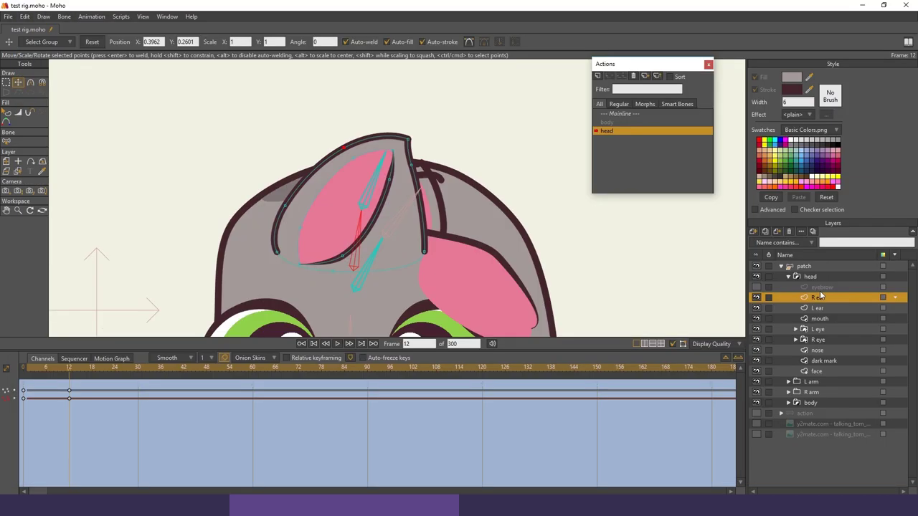
Enable animated layer order for the head group and move the R ear layer below face at frame 3 of the head action
{"action": "double_click", "coordinate": [811, 277]}
{"action": "left_click", "coordinate": [623, 76]}
{"action": "left_click", "coordinate": [658, 397]}
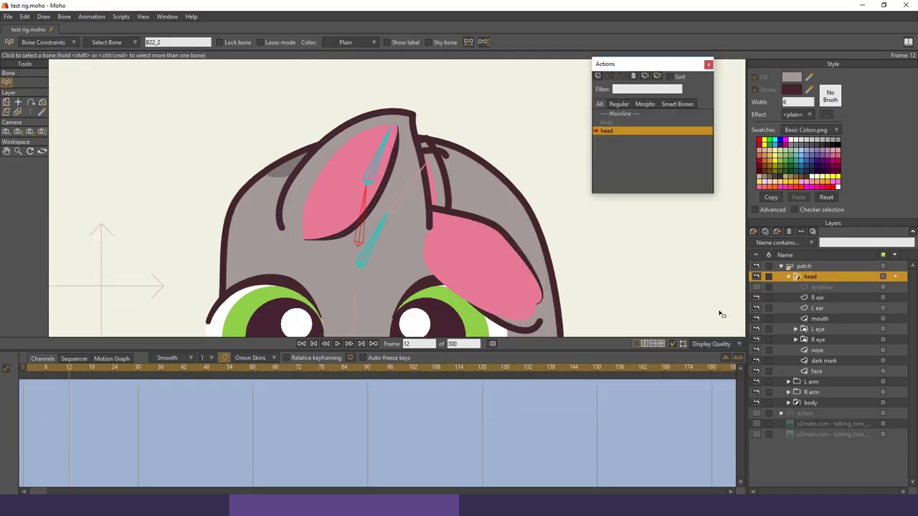
{"action": "left_click", "coordinate": [817, 308]}
{"action": "left_click", "coordinate": [818, 297]}
{"action": "left_click_drag", "start_coordinate": [66, 366], "coordinate": [129, 364]}
{"action": "left_click_drag", "start_coordinate": [829, 364], "coordinate": [832, 376]}
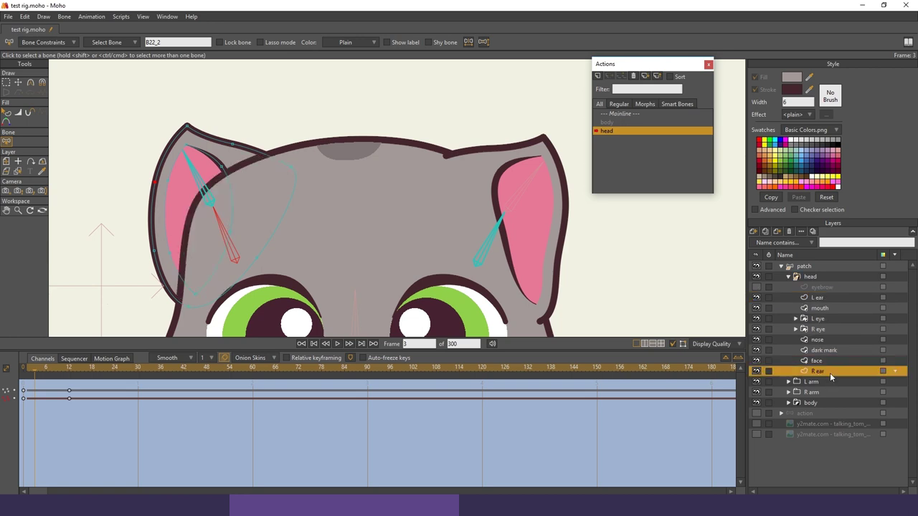
{"action": "left_click", "coordinate": [830, 361]}
{"action": "left_click_drag", "start_coordinate": [35, 368], "coordinate": [60, 417]}
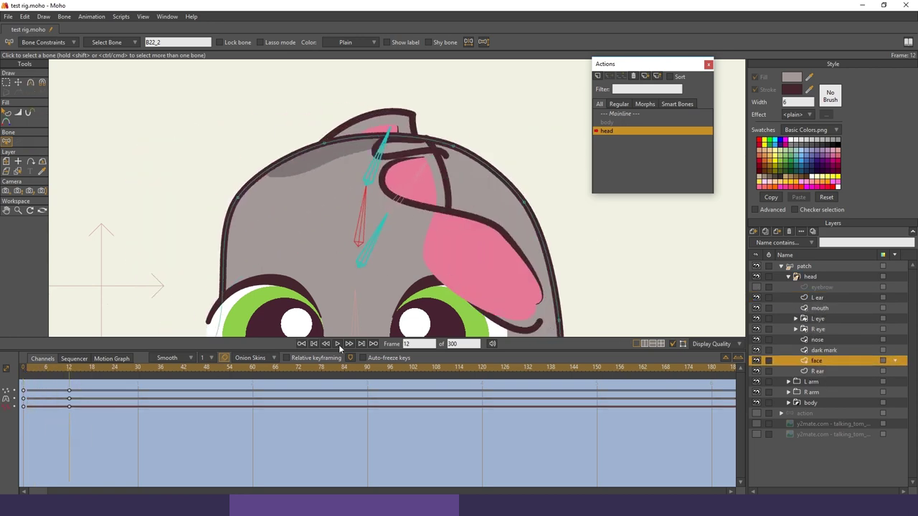
{"action": "left_click", "coordinate": [810, 276]}
{"action": "scroll", "coordinate": [362, 243], "scroll_direction": "down", "scroll_amount": 3}
{"action": "left_click_drag", "start_coordinate": [32, 370], "coordinate": [75, 384]}
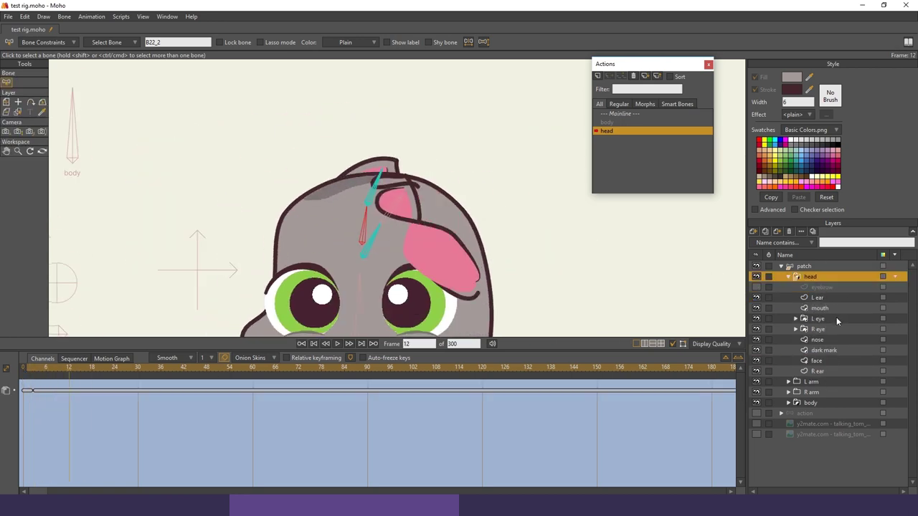
Select the R ear layer's inner-ear points and shift them at frame 10 of the head action
{"action": "left_click", "coordinate": [820, 298]}
{"action": "scroll", "coordinate": [427, 172], "scroll_direction": "up", "scroll_amount": 4}
{"action": "left_click", "coordinate": [828, 372]}
{"action": "scroll", "coordinate": [398, 230], "scroll_direction": "up", "scroll_amount": 4}
{"action": "key", "text": "t"}
{"action": "left_click_drag", "start_coordinate": [346, 300], "coordinate": [344, 246]}
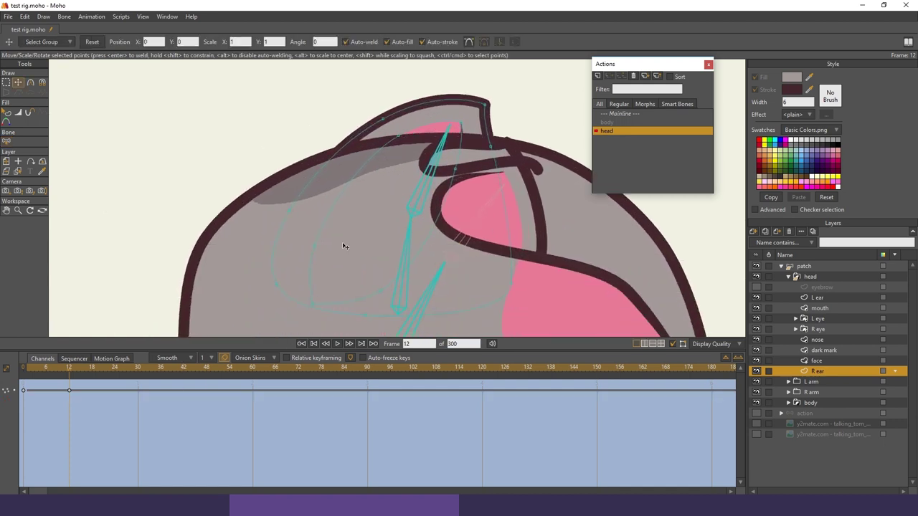
{"action": "left_click", "coordinate": [344, 246]}
{"action": "left_click_drag", "start_coordinate": [69, 391], "coordinate": [66, 393]}
{"action": "left_click_drag", "start_coordinate": [372, 218], "coordinate": [377, 216]}
{"action": "left_click_drag", "start_coordinate": [69, 371], "coordinate": [61, 373]}
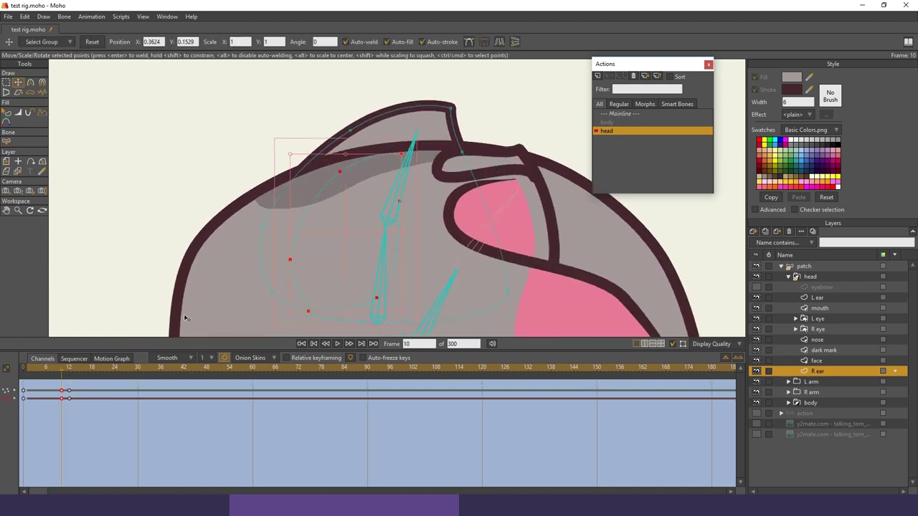
Refine the position and curvature of the R ear's inner-ear points at frame 10
{"action": "scroll", "coordinate": [376, 215], "scroll_direction": "up", "scroll_amount": 4}
{"action": "left_click_drag", "start_coordinate": [333, 234], "coordinate": [319, 207]}
{"action": "scroll", "coordinate": [401, 205], "scroll_direction": "up", "scroll_amount": 3}
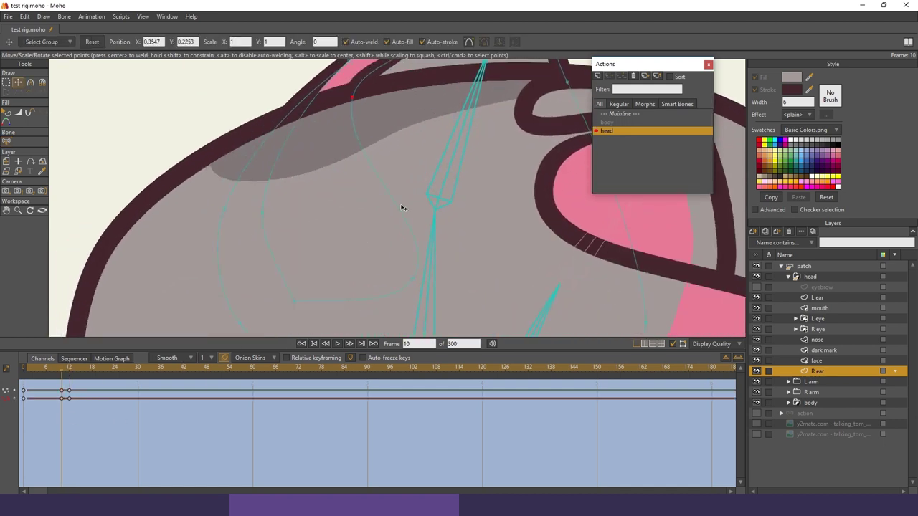
{"action": "left_click_drag", "start_coordinate": [402, 205], "coordinate": [351, 187]}
{"action": "key", "text": "c"}
{"action": "key", "text": "t"}
{"action": "scroll", "coordinate": [317, 251], "scroll_direction": "down", "scroll_amount": 3}
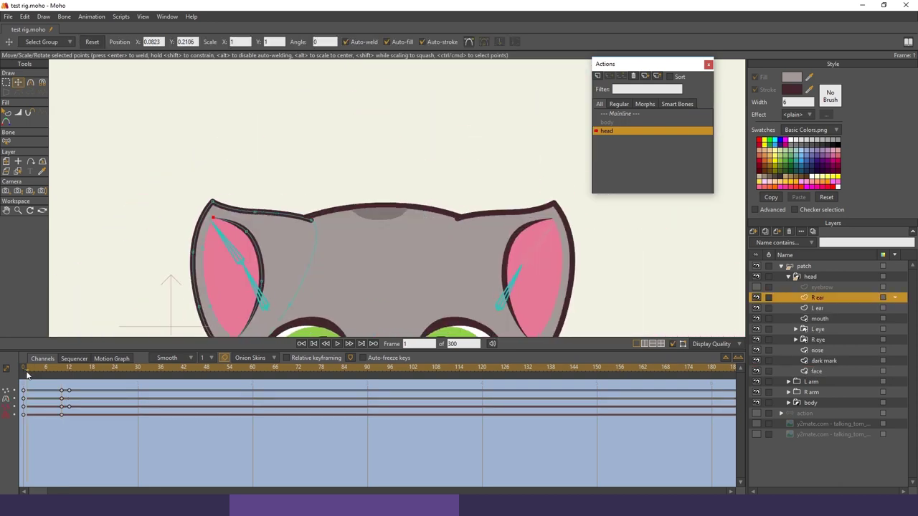
Adjust the R ear's inner-ear points at frame 6 of the head action and scrub through the turn to check them
{"action": "key", "text": "ctrl+Left"}
{"action": "key", "text": "ctrl+Left"}
{"action": "key", "text": "ctrl+Left"}
{"action": "key", "text": "ctrl+Left"}
{"action": "scroll", "coordinate": [316, 229], "scroll_direction": "up", "scroll_amount": 2}
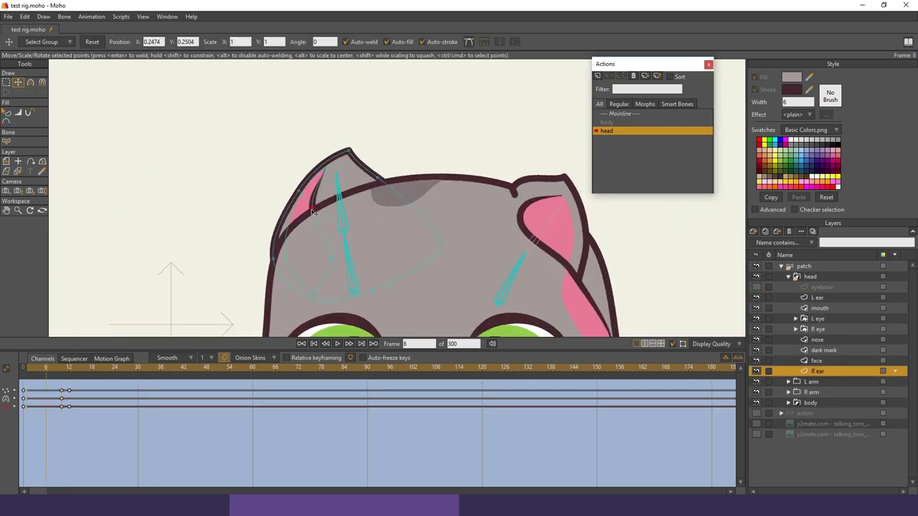
{"action": "scroll", "coordinate": [421, 257], "scroll_direction": "down", "scroll_amount": 3}
{"action": "scroll", "coordinate": [430, 264], "scroll_direction": "up", "scroll_amount": 4}
{"action": "left_click_drag", "start_coordinate": [57, 380], "coordinate": [75, 382]}
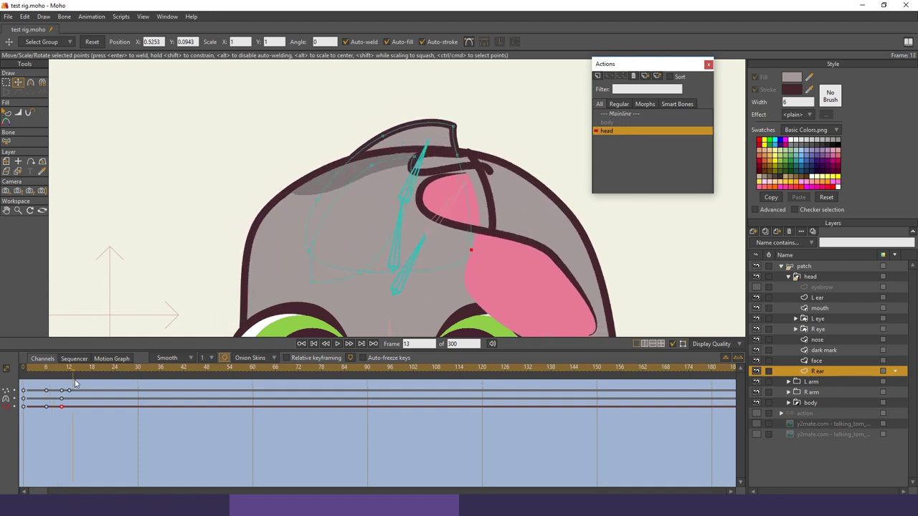
Reposition the L ear layer's points over the side of the head at frame 12 of the head action
{"action": "left_click", "coordinate": [817, 297]}
{"action": "scroll", "coordinate": [445, 179], "scroll_direction": "down", "scroll_amount": 2}
{"action": "left_click_drag", "start_coordinate": [446, 151], "coordinate": [344, 220]}
{"action": "left_click_drag", "start_coordinate": [527, 276], "coordinate": [331, 227]}
{"action": "scroll", "coordinate": [542, 287], "scroll_direction": "down", "scroll_amount": 3}
{"action": "scroll", "coordinate": [444, 178], "scroll_direction": "up", "scroll_amount": 3}
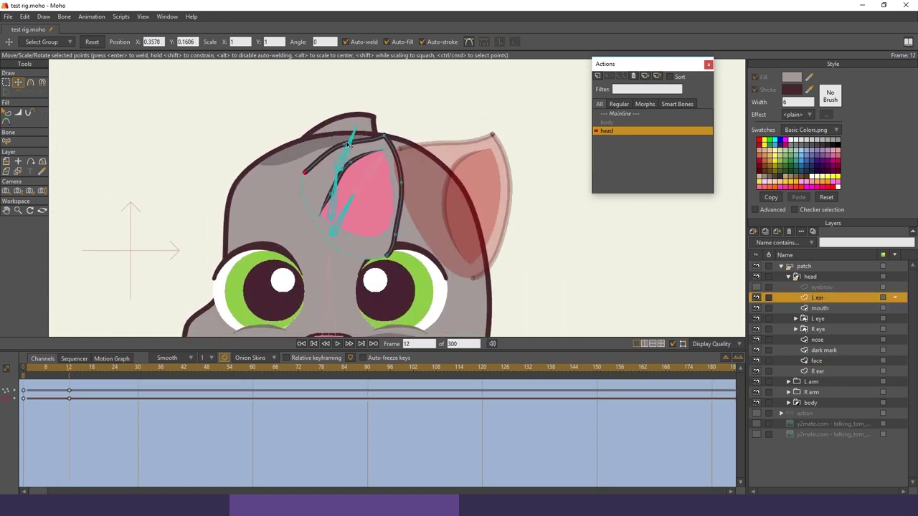
Widen the L ear's outline by moving its base, outer-edge and tip points at frame 12, and adjust the inner-ear points
{"action": "left_click_drag", "start_coordinate": [395, 278], "coordinate": [479, 280]}
{"action": "left_click_drag", "start_coordinate": [399, 238], "coordinate": [404, 240]}
{"action": "left_click_drag", "start_coordinate": [400, 183], "coordinate": [406, 182]}
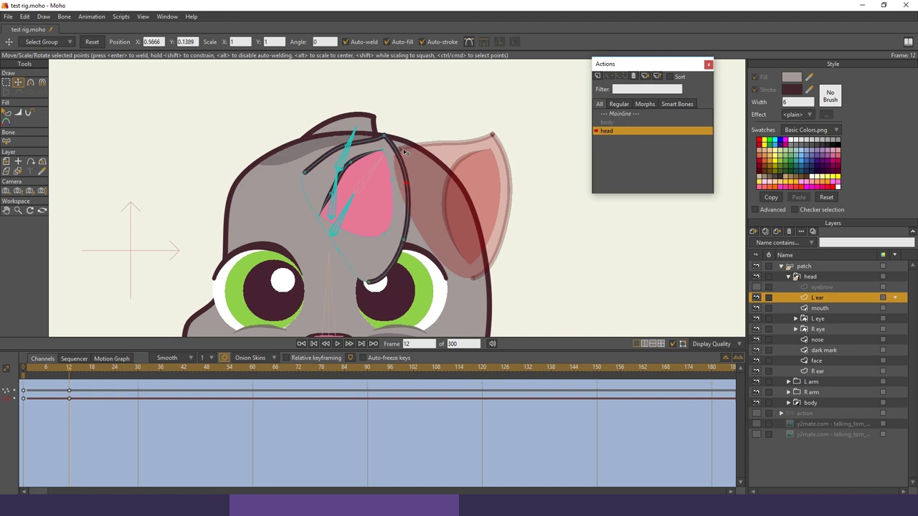
{"action": "left_click_drag", "start_coordinate": [384, 135], "coordinate": [390, 137]}
{"action": "left_click_drag", "start_coordinate": [320, 215], "coordinate": [327, 216]}
{"action": "left_click_drag", "start_coordinate": [338, 249], "coordinate": [322, 249]}
{"action": "scroll", "coordinate": [342, 234], "scroll_direction": "up", "scroll_amount": 2}
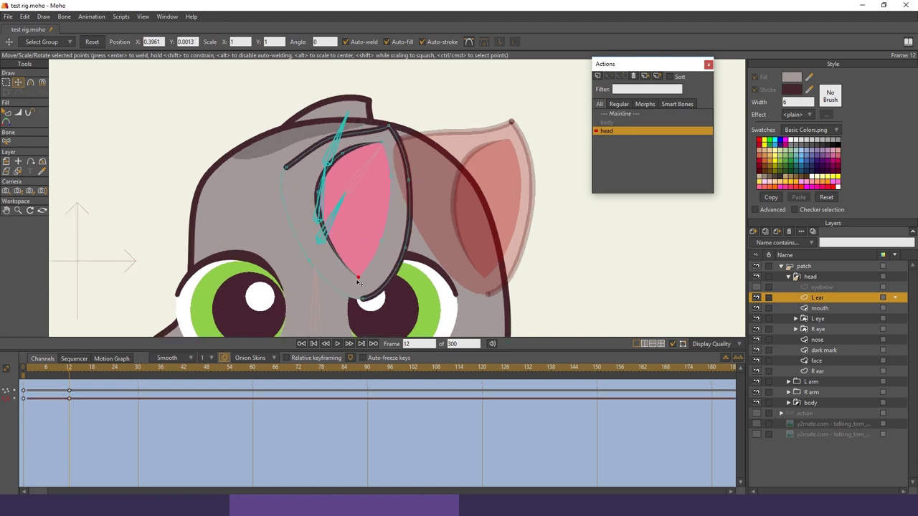
Fine-tune the L ear's inner-ear and outer-edge points with small shifts at frame 12 of the head action
{"action": "scroll", "coordinate": [359, 282], "scroll_direction": "down", "scroll_amount": 2}
{"action": "scroll", "coordinate": [355, 265], "scroll_direction": "up", "scroll_amount": 2}
{"action": "left_click_drag", "start_coordinate": [343, 171], "coordinate": [338, 170]}
{"action": "left_click_drag", "start_coordinate": [405, 266], "coordinate": [404, 266]}
{"action": "scroll", "coordinate": [420, 195], "scroll_direction": "down", "scroll_amount": 2}
{"action": "scroll", "coordinate": [421, 188], "scroll_direction": "up", "scroll_amount": 2}
{"action": "left_click_drag", "start_coordinate": [384, 152], "coordinate": [381, 152]}
{"action": "left_click_drag", "start_coordinate": [404, 206], "coordinate": [401, 205]}
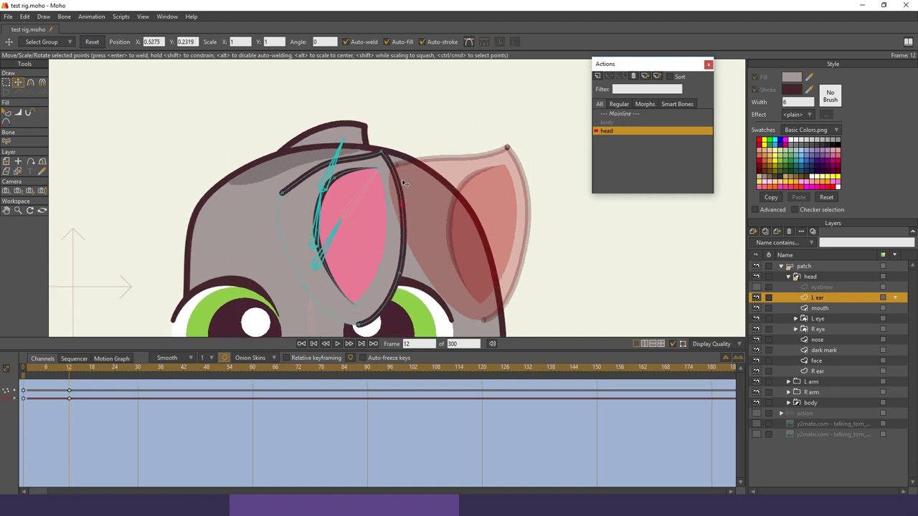
{"action": "left_click_drag", "start_coordinate": [399, 273], "coordinate": [395, 273]}
{"action": "scroll", "coordinate": [367, 317], "scroll_direction": "down", "scroll_amount": 1}
{"action": "scroll", "coordinate": [378, 168], "scroll_direction": "up", "scroll_amount": 2}
Adjust the curvature of the L ear's front edge at frame 12 and check its tip and outer points
{"action": "key", "text": "c"}
{"action": "left_click_drag", "start_coordinate": [269, 214], "coordinate": [286, 188]}
{"action": "scroll", "coordinate": [378, 172], "scroll_direction": "down", "scroll_amount": 2}
{"action": "key", "text": "t"}
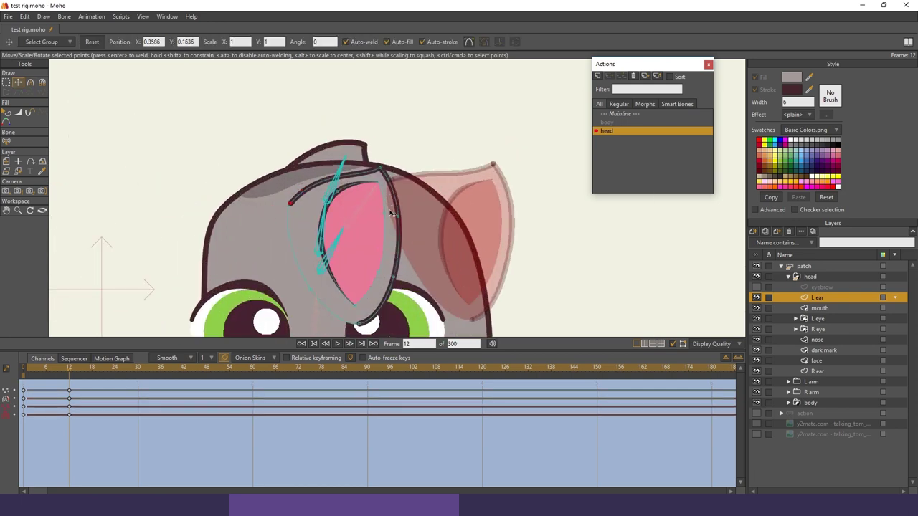
{"action": "left_click", "coordinate": [381, 168]}
{"action": "scroll", "coordinate": [395, 279], "scroll_direction": "down", "scroll_amount": 4}
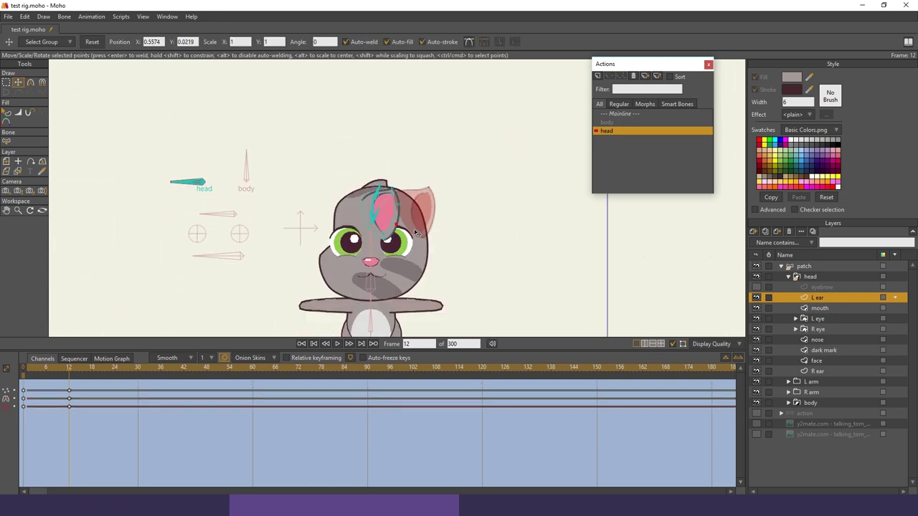
Hide the L eye, R eye and nose layers and render frame 12 to check the ear shapes
{"action": "scroll", "coordinate": [502, 280], "scroll_direction": "up", "scroll_amount": 3}
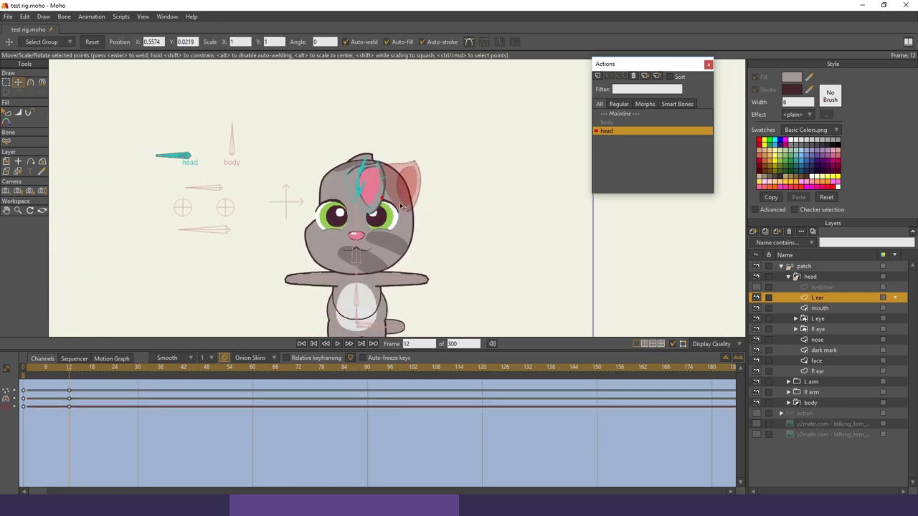
{"action": "left_click", "coordinate": [756, 319]}
{"action": "left_click", "coordinate": [756, 329]}
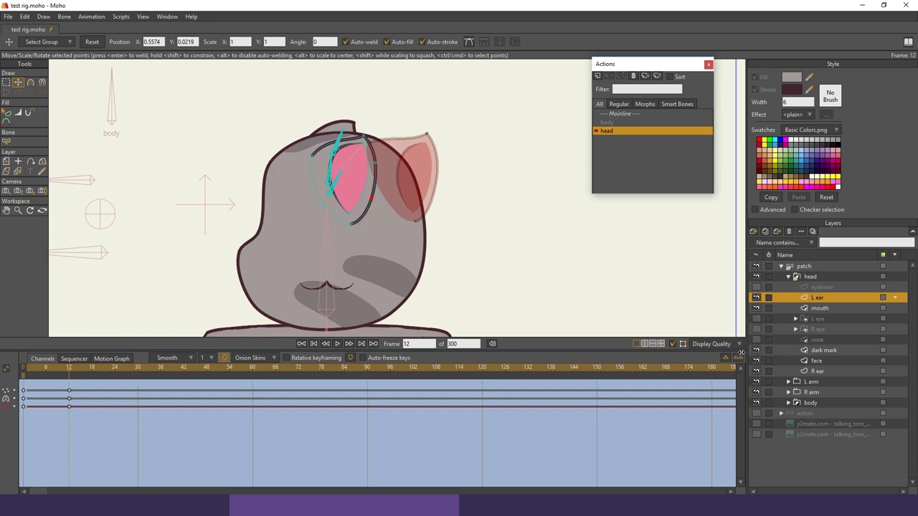
{"action": "scroll", "coordinate": [466, 280], "scroll_direction": "down", "scroll_amount": 4}
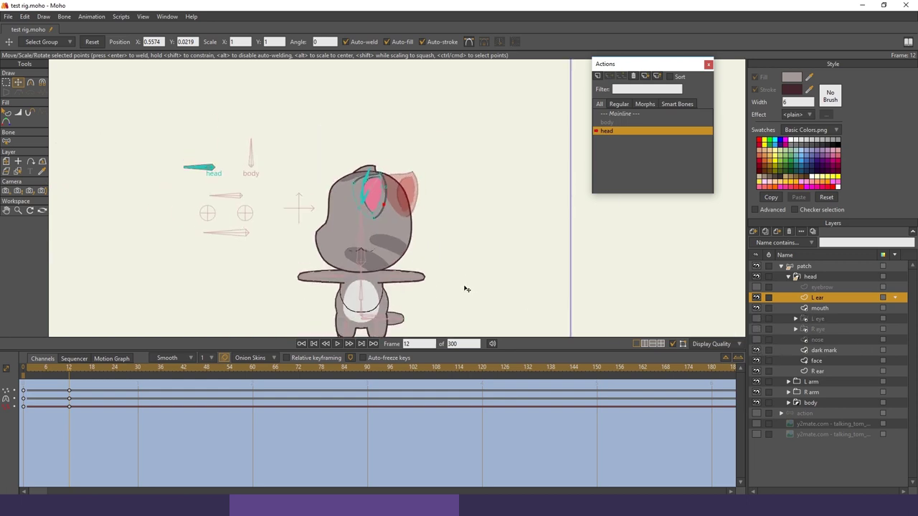
{"action": "key", "text": "ctrl+r"}
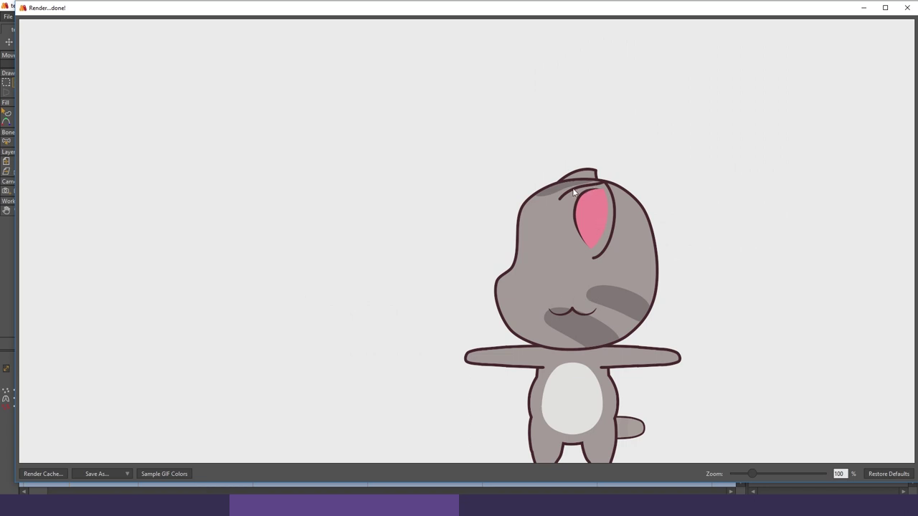
{"action": "left_click", "coordinate": [906, 7]}
Refine the L ear's outer edge and inner-ear curvature at frame 12, and show the eye and nose layers again
{"action": "scroll", "coordinate": [372, 263], "scroll_direction": "up", "scroll_amount": 5}
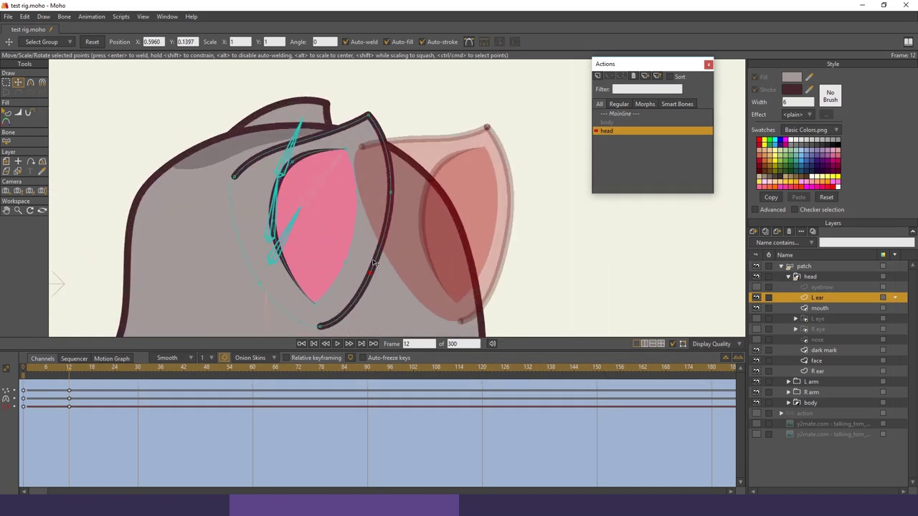
{"action": "left_click_drag", "start_coordinate": [373, 263], "coordinate": [416, 222]}
{"action": "left_click", "coordinate": [435, 152]}
{"action": "key", "text": "c"}
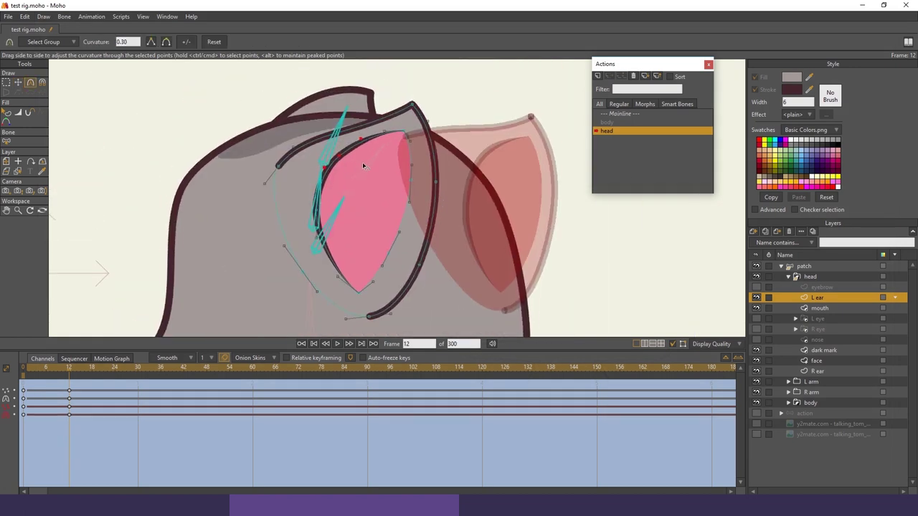
{"action": "scroll", "coordinate": [362, 162], "scroll_direction": "down", "scroll_amount": 5}
{"action": "scroll", "coordinate": [365, 304], "scroll_direction": "up", "scroll_amount": 4}
Move the mouth layer's points to the front of the snout at frame 12, reshape its ends and scrub to check
{"action": "left_click", "coordinate": [817, 339]}
{"action": "left_click_drag", "start_coordinate": [475, 219], "coordinate": [495, 190]}
{"action": "left_click", "coordinate": [821, 308]}
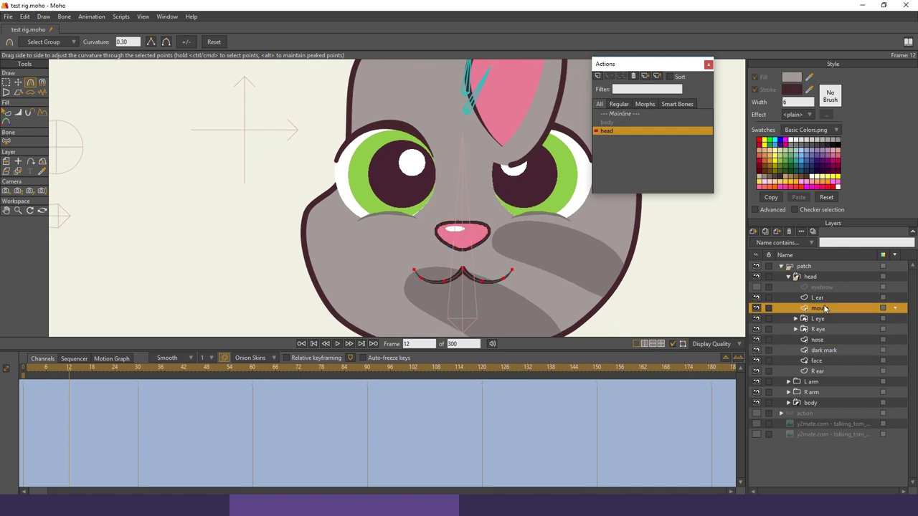
{"action": "left_click_drag", "start_coordinate": [430, 258], "coordinate": [493, 258]}
{"action": "key", "text": "t"}
{"action": "left_click_drag", "start_coordinate": [515, 277], "coordinate": [387, 267]}
{"action": "left_click_drag", "start_coordinate": [407, 266], "coordinate": [404, 269]}
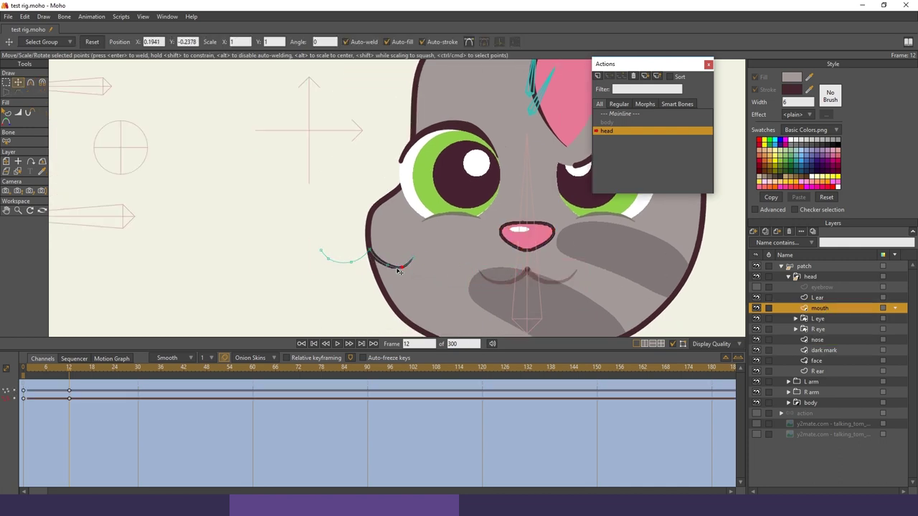
{"action": "left_click_drag", "start_coordinate": [354, 256], "coordinate": [357, 259]}
{"action": "scroll", "coordinate": [352, 251], "scroll_direction": "down", "scroll_amount": 3}
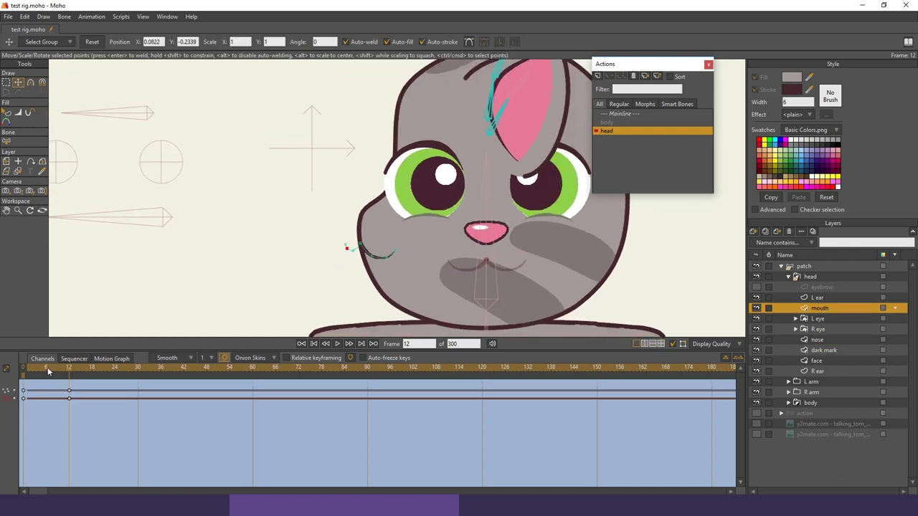
{"action": "left_click_drag", "start_coordinate": [50, 369], "coordinate": [69, 388]}
{"action": "left_click_drag", "start_coordinate": [389, 236], "coordinate": [358, 256]}
Move the nose layer's points to the snout tip at frame 12 and reshape the nose and its highlight for side view
{"action": "left_click", "coordinate": [817, 339]}
{"action": "scroll", "coordinate": [476, 275], "scroll_direction": "up", "scroll_amount": 4}
{"action": "left_click_drag", "start_coordinate": [478, 276], "coordinate": [284, 226]}
{"action": "right_click", "coordinate": [819, 344]}
{"action": "left_click", "coordinate": [806, 375]}
{"action": "scroll", "coordinate": [369, 220], "scroll_direction": "up", "scroll_amount": 3}
{"action": "left_click", "coordinate": [283, 248]}
{"action": "left_click_drag", "start_coordinate": [341, 233], "coordinate": [331, 228]}
{"action": "scroll", "coordinate": [285, 235], "scroll_direction": "up", "scroll_amount": 2}
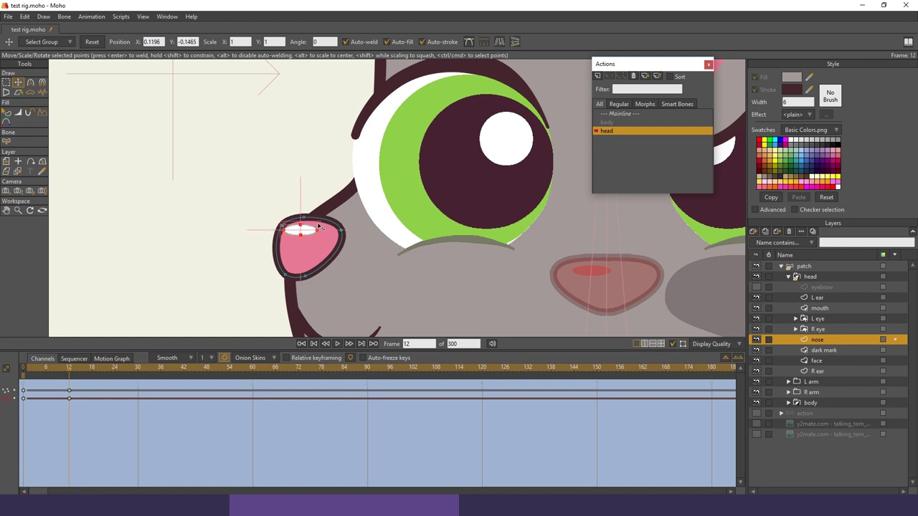
{"action": "scroll", "coordinate": [303, 231], "scroll_direction": "down", "scroll_amount": 3}
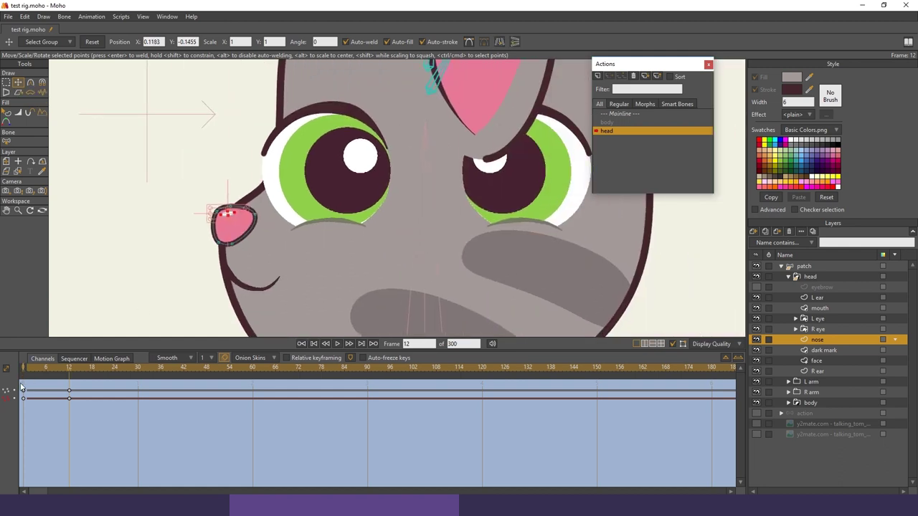
Adjust the nose and mouth positions at frame 6 of the head action and scrub back to frame 12
{"action": "left_click", "coordinate": [44, 377]}
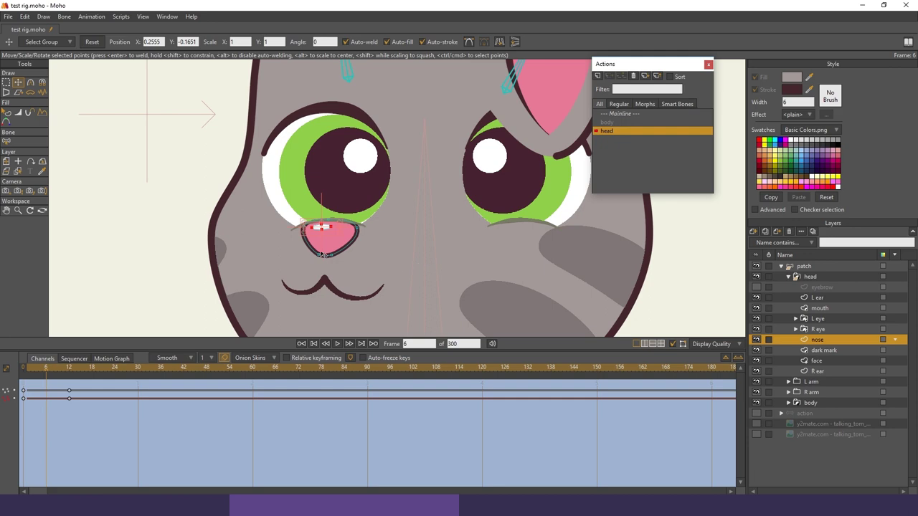
{"action": "left_click_drag", "start_coordinate": [323, 243], "coordinate": [324, 257]}
{"action": "mouse_move", "coordinate": [324, 257]}
{"action": "left_mouse_down"}
{"action": "mouse_move", "coordinate": [321, 195]}
{"action": "mouse_move", "coordinate": [322, 239]}
{"action": "left_mouse_up"}
{"action": "left_click", "coordinate": [819, 309]}
{"action": "left_click_drag", "start_coordinate": [31, 373], "coordinate": [71, 409]}
{"action": "scroll", "coordinate": [359, 301], "scroll_direction": "down", "scroll_amount": 4}
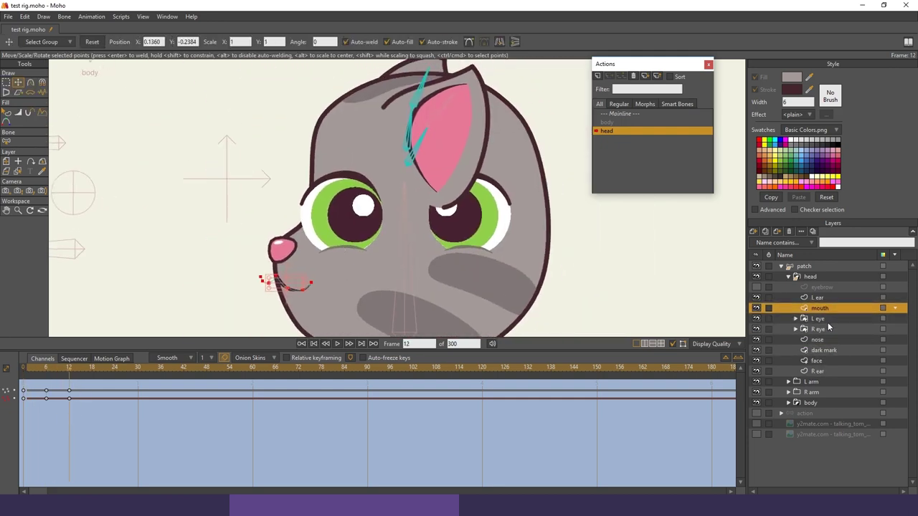
Move the R eye's base points to the face's front edge at frame 10 and squash the shape smaller
{"action": "left_click", "coordinate": [62, 372]}
{"action": "left_click", "coordinate": [795, 319]}
{"action": "left_click", "coordinate": [794, 349]}
{"action": "left_click", "coordinate": [822, 361]}
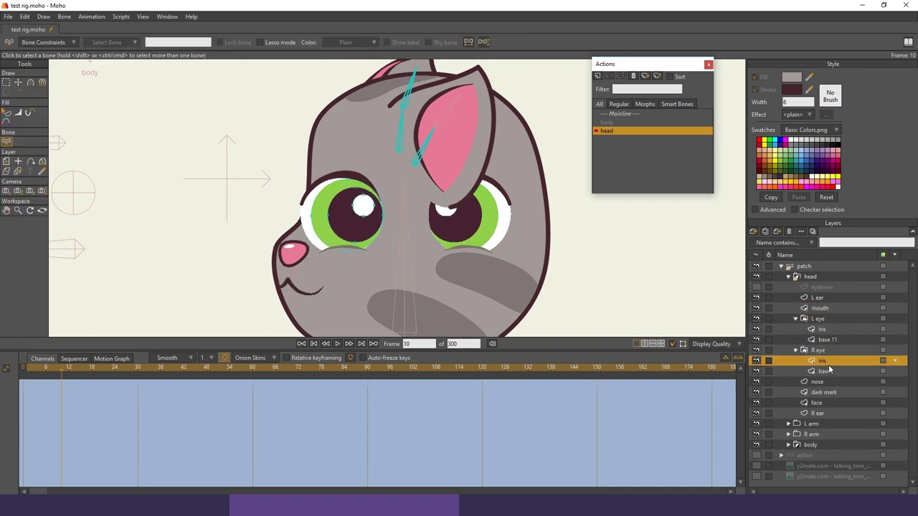
{"action": "left_click", "coordinate": [826, 370]}
{"action": "scroll", "coordinate": [219, 180], "scroll_direction": "up", "scroll_amount": 3}
{"action": "key", "text": "g"}
{"action": "key", "text": "t"}
{"action": "left_click_drag", "start_coordinate": [418, 218], "coordinate": [331, 178]}
{"action": "left_click_drag", "start_coordinate": [273, 195], "coordinate": [322, 195]}
{"action": "left_click_drag", "start_coordinate": [366, 129], "coordinate": [366, 151]}
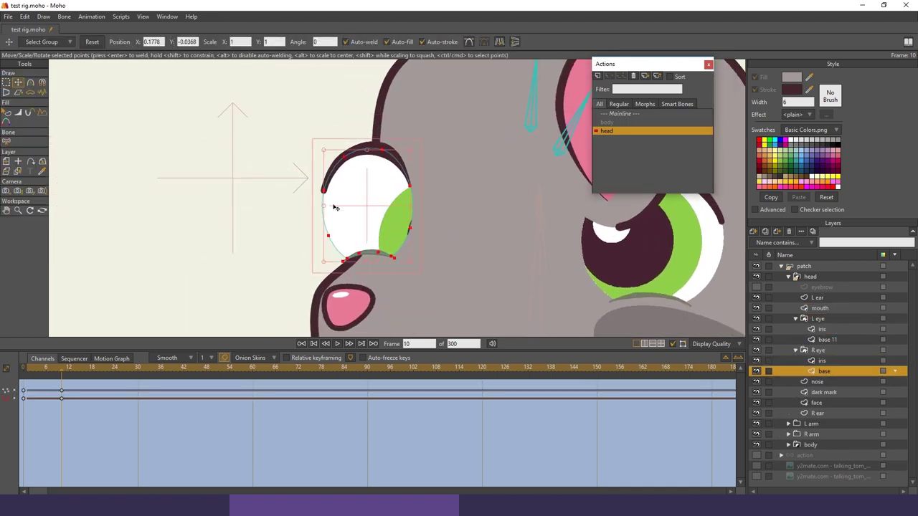
Narrow the R eye base into a slim side-view shape at frame 10 and adjust its edge and lower points
{"action": "left_click_drag", "start_coordinate": [322, 207], "coordinate": [380, 213]}
{"action": "left_click_drag", "start_coordinate": [398, 218], "coordinate": [373, 210]}
{"action": "left_click_drag", "start_coordinate": [383, 179], "coordinate": [389, 179]}
{"action": "scroll", "coordinate": [384, 209], "scroll_direction": "up", "scroll_amount": 2}
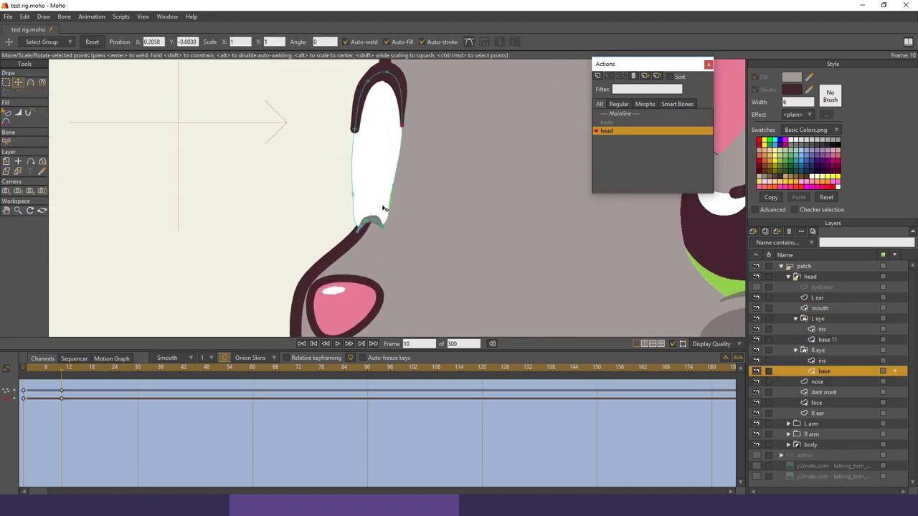
{"action": "left_click_drag", "start_coordinate": [379, 220], "coordinate": [377, 219]}
{"action": "left_click_drag", "start_coordinate": [366, 194], "coordinate": [369, 211]}
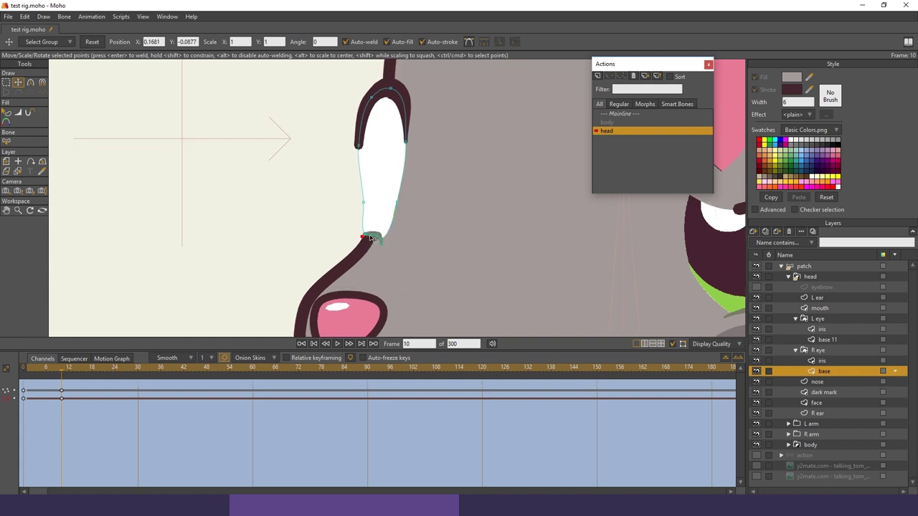
Reposition the inner end of the R eye's lower lid line at frame 10 and adjust its curvature and line width
{"action": "scroll", "coordinate": [371, 238], "scroll_direction": "up", "scroll_amount": 5}
{"action": "key", "text": "c"}
{"action": "scroll", "coordinate": [404, 258], "scroll_direction": "up", "scroll_amount": 1}
{"action": "key", "text": "t"}
{"action": "mouse_move", "coordinate": [404, 260]}
{"action": "left_mouse_down"}
{"action": "mouse_move", "coordinate": [408, 282]}
{"action": "mouse_move", "coordinate": [433, 303]}
{"action": "mouse_move", "coordinate": [420, 263]}
{"action": "left_mouse_up"}
{"action": "key", "text": "c"}
{"action": "key", "text": "t"}
{"action": "key", "text": "c"}
{"action": "left_click", "coordinate": [397, 226]}
{"action": "key", "text": "w"}
{"action": "left_click_drag", "start_coordinate": [347, 212], "coordinate": [334, 215]}
{"action": "left_click", "coordinate": [291, 223]}
Adjust the curve handles and outer end point of the R eye's lower lid at frame 10
{"action": "key", "text": "c"}
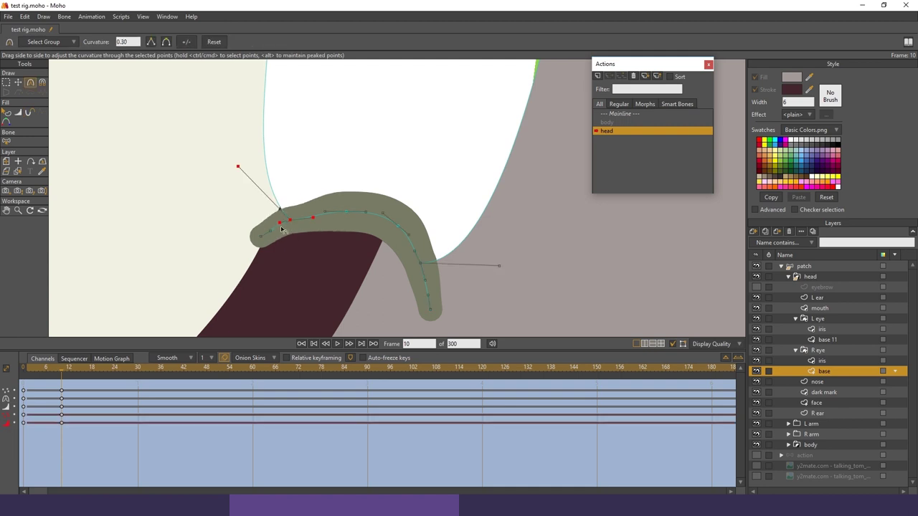
{"action": "left_click_drag", "start_coordinate": [238, 166], "coordinate": [273, 156]}
{"action": "key", "text": "t"}
{"action": "left_click_drag", "start_coordinate": [261, 236], "coordinate": [265, 227]}
{"action": "key", "text": "c"}
{"action": "left_click_drag", "start_coordinate": [346, 213], "coordinate": [360, 216]}
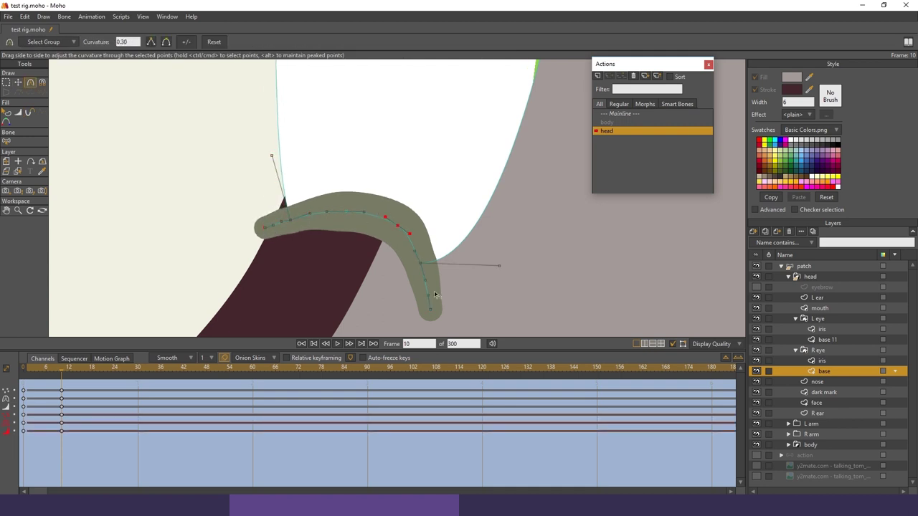
Refine the curvature and line width along the R eye's lower edge at frame 10
{"action": "scroll", "coordinate": [379, 291], "scroll_direction": "down", "scroll_amount": 4}
{"action": "mouse_move", "coordinate": [430, 278]}
{"action": "left_mouse_down"}
{"action": "mouse_move", "coordinate": [436, 255]}
{"action": "mouse_move", "coordinate": [393, 280]}
{"action": "mouse_move", "coordinate": [352, 277]}
{"action": "left_mouse_up"}
{"action": "key", "text": "w"}
{"action": "key", "text": "c"}
{"action": "scroll", "coordinate": [430, 301], "scroll_direction": "up", "scroll_amount": 4}
{"action": "left_click_drag", "start_coordinate": [332, 210], "coordinate": [380, 209]}
{"action": "scroll", "coordinate": [337, 215], "scroll_direction": "down", "scroll_amount": 5}
Reshape the R eye's upper lid at frame 10 by adjusting its curvature and moving its outer end and arch points
{"action": "left_click_drag", "start_coordinate": [331, 144], "coordinate": [324, 145]}
{"action": "key", "text": "t"}
{"action": "left_click", "coordinate": [309, 219]}
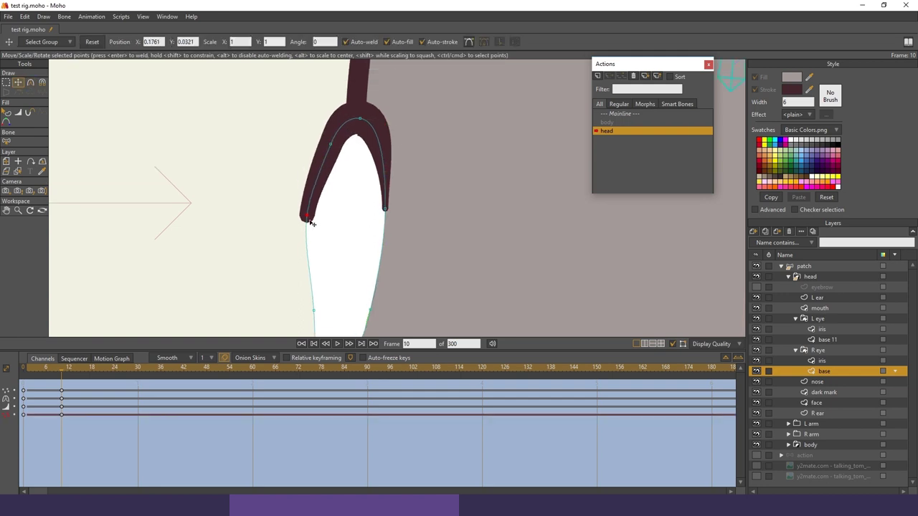
{"action": "left_click_drag", "start_coordinate": [309, 219], "coordinate": [325, 234]}
{"action": "left_click", "coordinate": [336, 242]}
{"action": "scroll", "coordinate": [375, 149], "scroll_direction": "down", "scroll_amount": 3}
{"action": "scroll", "coordinate": [359, 151], "scroll_direction": "up", "scroll_amount": 2}
{"action": "left_click_drag", "start_coordinate": [336, 155], "coordinate": [332, 173]}
{"action": "key", "text": "c"}
{"action": "scroll", "coordinate": [370, 155], "scroll_direction": "down", "scroll_amount": 8}
Select all points of the R eye's iris layer at frame 10 and squash them into a narrow shape
{"action": "left_click", "coordinate": [823, 361]}
{"action": "scroll", "coordinate": [391, 208], "scroll_direction": "up", "scroll_amount": 3}
{"action": "key", "text": "g"}
{"action": "left_click_drag", "start_coordinate": [433, 304], "coordinate": [311, 176]}
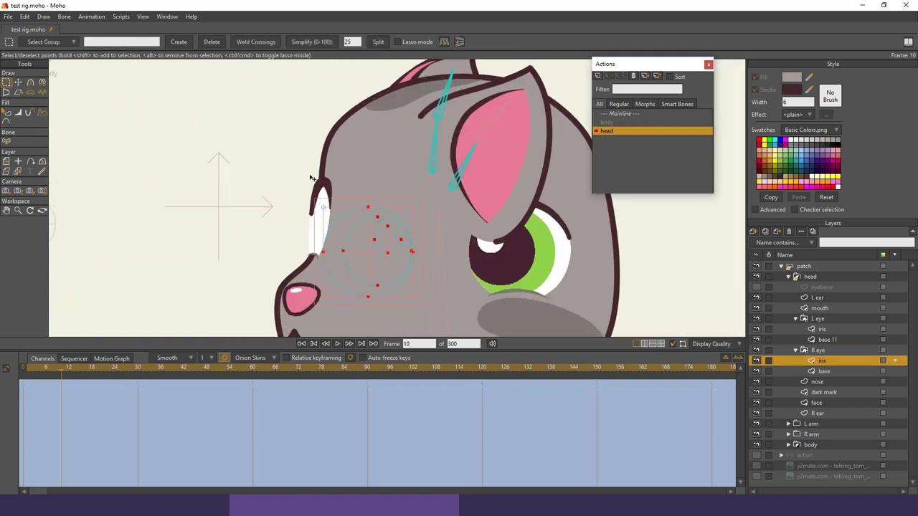
{"action": "key", "text": "t"}
{"action": "scroll", "coordinate": [359, 248], "scroll_direction": "up", "scroll_amount": 2}
{"action": "left_click_drag", "start_coordinate": [424, 204], "coordinate": [419, 256]}
Tighten the curvature of the R eye iris's upper points at frame 10 so the ellipses stay narrow
{"action": "scroll", "coordinate": [378, 251], "scroll_direction": "up", "scroll_amount": 4}
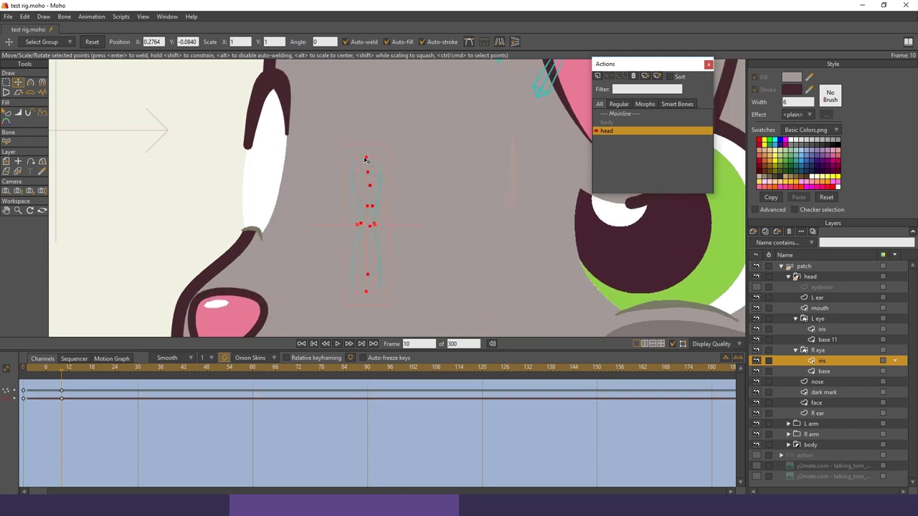
{"action": "key", "text": "c"}
{"action": "left_click_drag", "start_coordinate": [406, 151], "coordinate": [383, 151]}
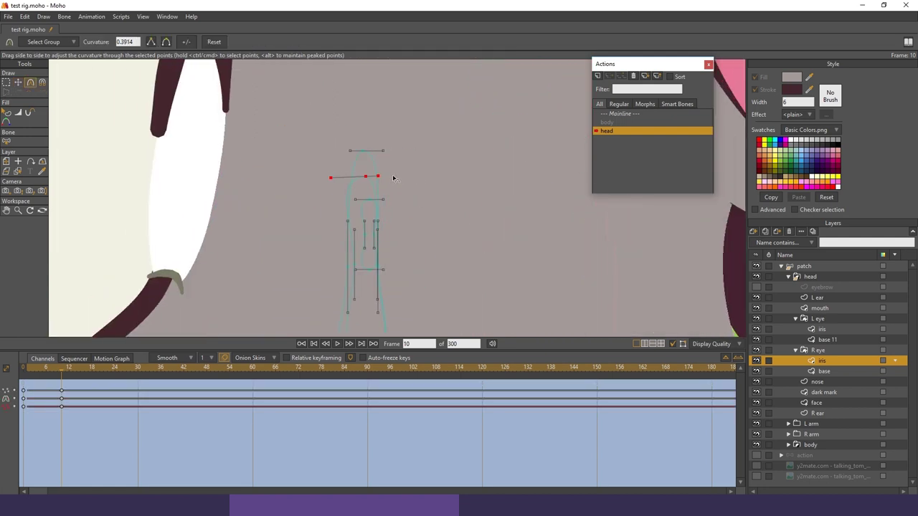
{"action": "scroll", "coordinate": [395, 176], "scroll_direction": "down", "scroll_amount": 3}
{"action": "key", "text": "t"}
{"action": "scroll", "coordinate": [319, 169], "scroll_direction": "up", "scroll_amount": 4}
{"action": "key", "text": "c"}
{"action": "left_click_drag", "start_coordinate": [353, 182], "coordinate": [388, 210]}
Shorten the curve handles of the R eye iris's lower points at frame 10 to round off the narrow ellipses
{"action": "scroll", "coordinate": [430, 289], "scroll_direction": "up", "scroll_amount": 2}
{"action": "left_click_drag", "start_coordinate": [413, 298], "coordinate": [390, 175]}
{"action": "left_click", "coordinate": [393, 318]}
{"action": "left_click_drag", "start_coordinate": [332, 313], "coordinate": [363, 316]}
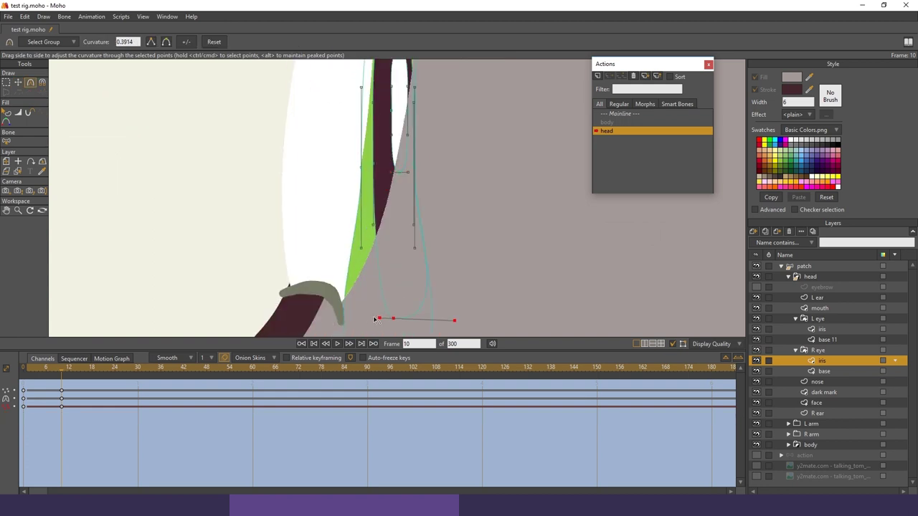
{"action": "left_click_drag", "start_coordinate": [455, 320], "coordinate": [410, 318]}
{"action": "left_click_drag", "start_coordinate": [403, 315], "coordinate": [396, 214]}
{"action": "left_click", "coordinate": [380, 270]}
{"action": "left_click_drag", "start_coordinate": [300, 269], "coordinate": [326, 269]}
{"action": "left_click_drag", "start_coordinate": [475, 270], "coordinate": [423, 272]}
Select the whole R eye iris and move it to the front edge of the eye white at frame 10
{"action": "scroll", "coordinate": [423, 271], "scroll_direction": "down", "scroll_amount": 6}
{"action": "key", "text": "g"}
{"action": "left_click_drag", "start_coordinate": [434, 239], "coordinate": [351, 115]}
{"action": "key", "text": "t"}
{"action": "left_click_drag", "start_coordinate": [377, 212], "coordinate": [361, 193]}
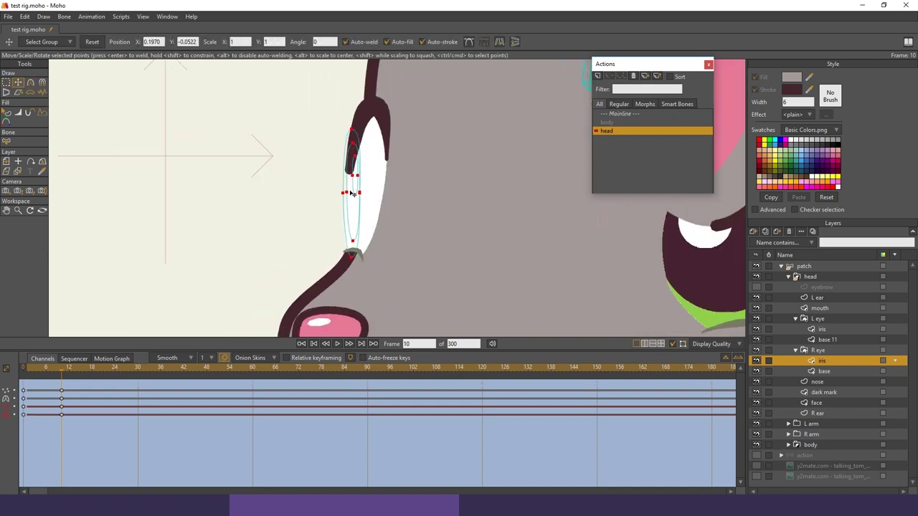
Reposition the lower lid points of the R eye's base layer at frame 6 of the head action
{"action": "scroll", "coordinate": [326, 230], "scroll_direction": "down", "scroll_amount": 5}
{"action": "scroll", "coordinate": [327, 230], "scroll_direction": "down", "scroll_amount": 4}
{"action": "left_click", "coordinate": [65, 372]}
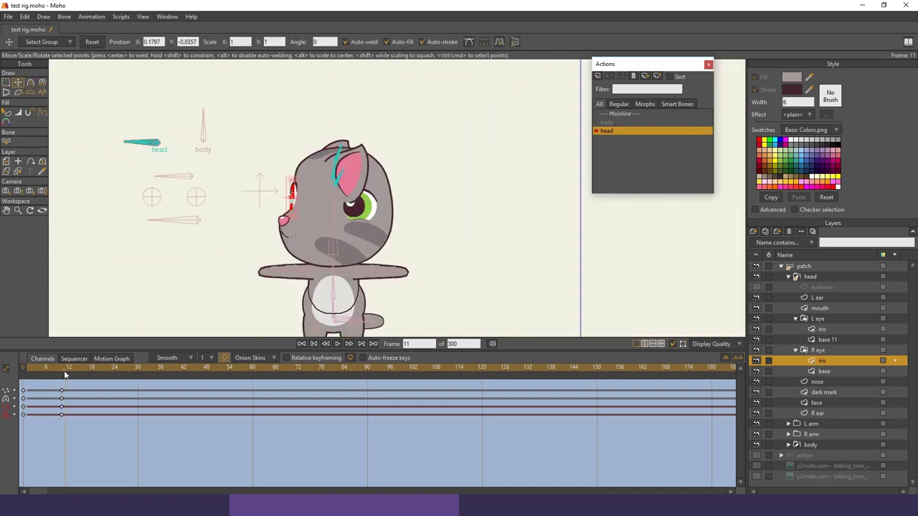
{"action": "scroll", "coordinate": [327, 215], "scroll_direction": "up", "scroll_amount": 3}
{"action": "right_click", "coordinate": [853, 351]}
{"action": "left_click", "coordinate": [808, 337]}
{"action": "left_click_drag", "start_coordinate": [65, 371], "coordinate": [46, 378]}
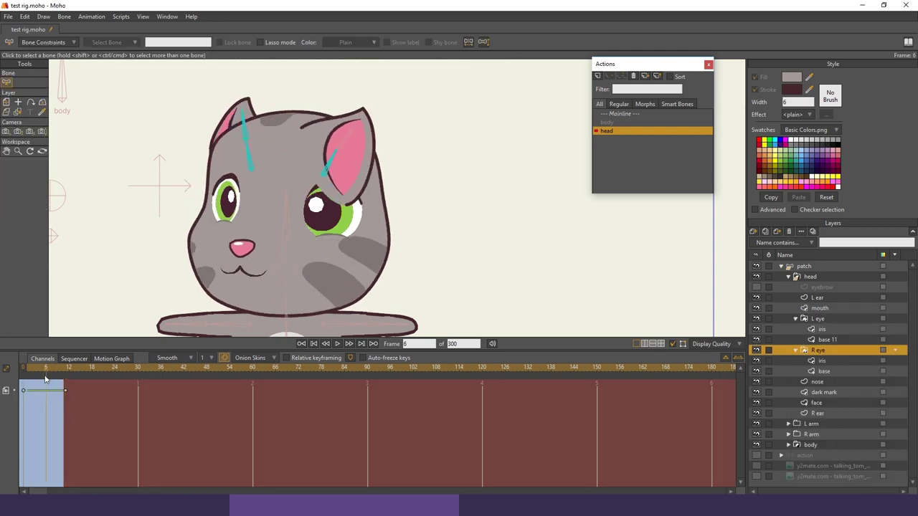
{"action": "left_click_drag", "start_coordinate": [179, 276], "coordinate": [274, 291]}
{"action": "left_click", "coordinate": [836, 374]}
{"action": "scroll", "coordinate": [333, 233], "scroll_direction": "up", "scroll_amount": 6}
{"action": "key", "text": "t"}
{"action": "left_click", "coordinate": [322, 202]}
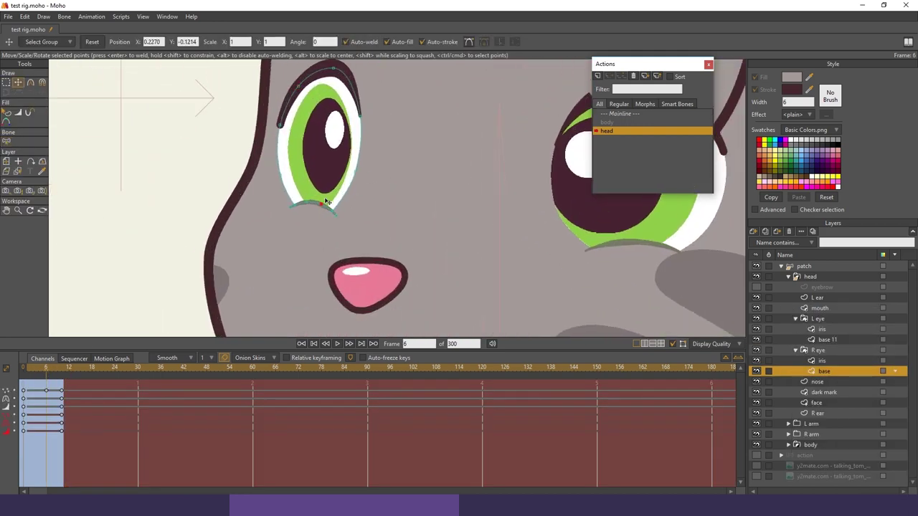
{"action": "left_click", "coordinate": [292, 204]}
{"action": "scroll", "coordinate": [292, 204], "scroll_direction": "up", "scroll_amount": 3}
{"action": "left_click_drag", "start_coordinate": [400, 184], "coordinate": [389, 205]}
{"action": "left_click", "coordinate": [443, 148]}
Compare the R eye base with frame 10 and refine both ends of its lower lid line at frame 6
{"action": "left_click", "coordinate": [61, 370]}
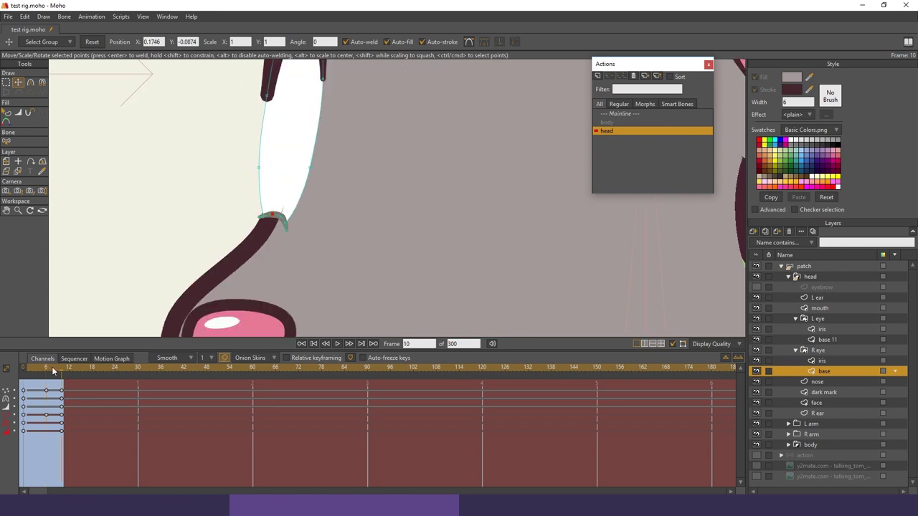
{"action": "left_click", "coordinate": [46, 368]}
{"action": "left_click_drag", "start_coordinate": [481, 65], "coordinate": [381, 134]}
{"action": "key", "text": "c"}
{"action": "key", "text": "t"}
{"action": "left_click_drag", "start_coordinate": [358, 309], "coordinate": [361, 285]}
{"action": "left_click", "coordinate": [339, 319]}
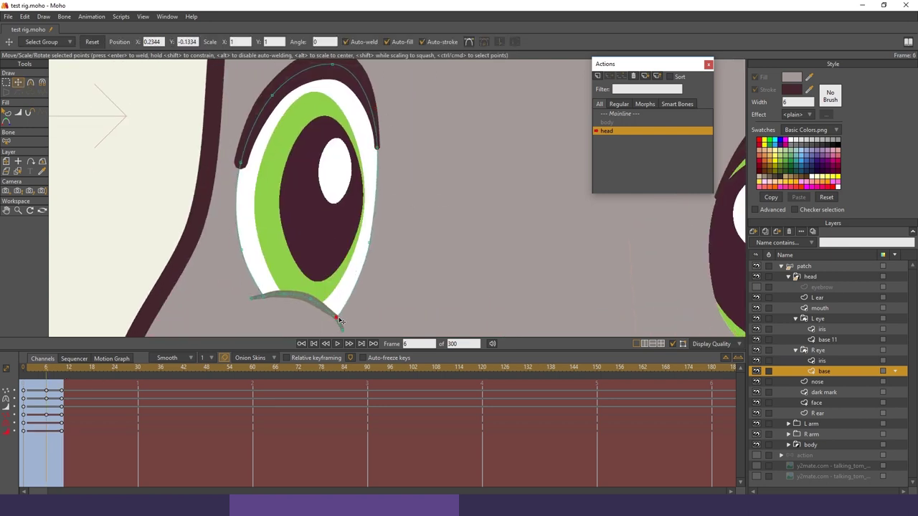
{"action": "key", "text": "c"}
{"action": "key", "text": "t"}
{"action": "left_click", "coordinate": [270, 285]}
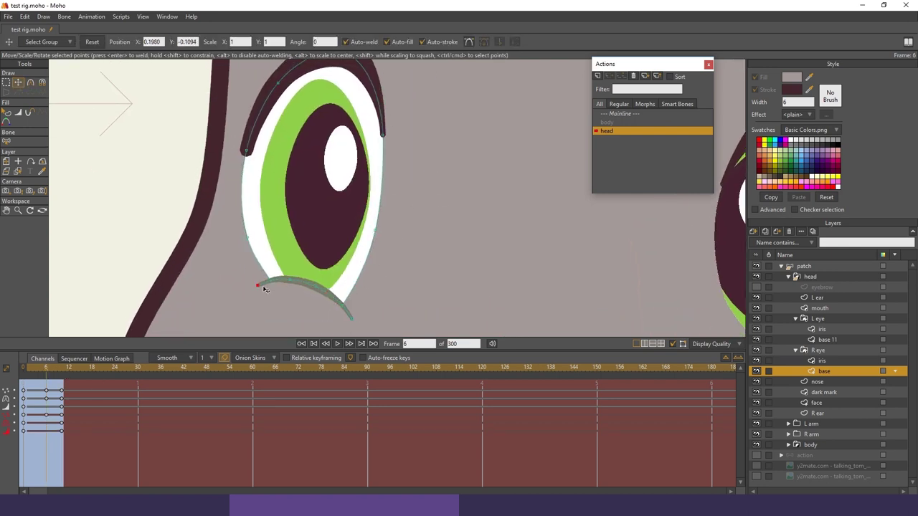
{"action": "left_click_drag", "start_coordinate": [264, 288], "coordinate": [266, 287]}
Adjust the outer end and curvature of the R eye's upper eyelid at frame 6
{"action": "left_click_drag", "start_coordinate": [274, 270], "coordinate": [319, 301]}
{"action": "left_click_drag", "start_coordinate": [279, 164], "coordinate": [286, 194]}
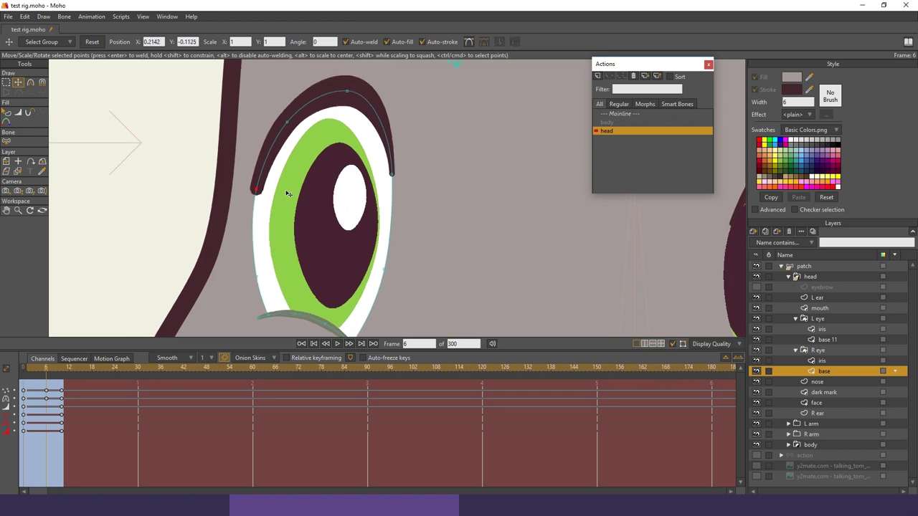
{"action": "key", "text": "c"}
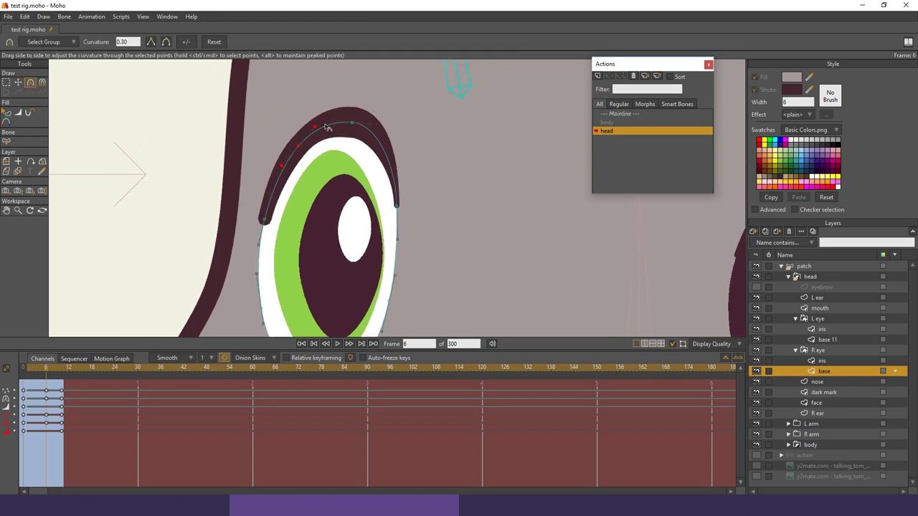
{"action": "left_click_drag", "start_coordinate": [272, 193], "coordinate": [274, 195]}
{"action": "key", "text": "t"}
{"action": "scroll", "coordinate": [301, 230], "scroll_direction": "down", "scroll_amount": 3}
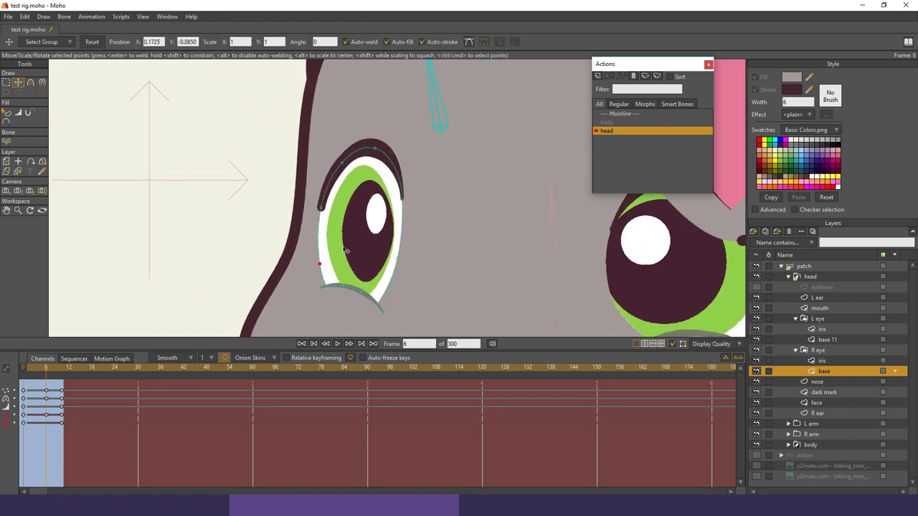
{"action": "scroll", "coordinate": [344, 249], "scroll_direction": "down", "scroll_amount": 3}
{"action": "left_click_drag", "start_coordinate": [373, 199], "coordinate": [331, 202]}
Move the L eye's base 11 layer toward the front of the face at frame 12 and reposition its lower points
{"action": "left_click", "coordinate": [832, 339]}
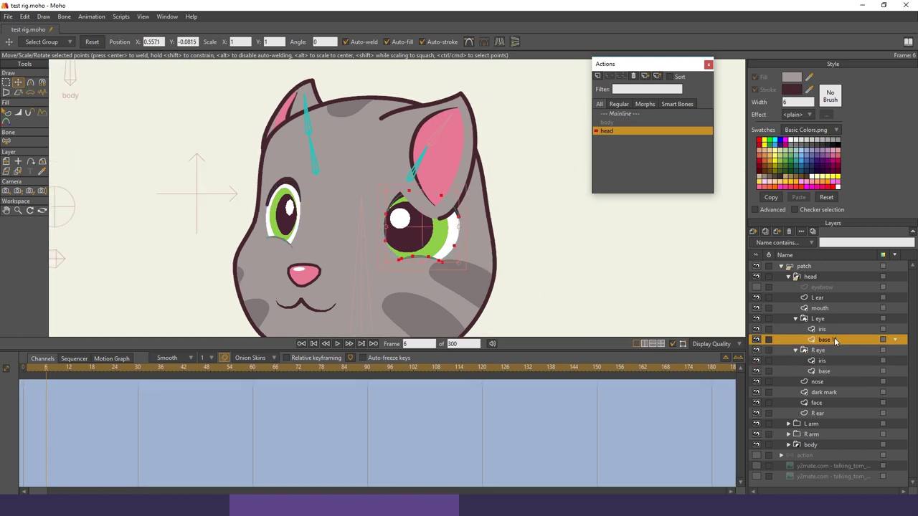
{"action": "scroll", "coordinate": [416, 231], "scroll_direction": "up", "scroll_amount": 3}
{"action": "left_click_drag", "start_coordinate": [53, 368], "coordinate": [69, 368]}
{"action": "left_click_drag", "start_coordinate": [410, 223], "coordinate": [266, 201]}
{"action": "left_click_drag", "start_coordinate": [266, 201], "coordinate": [247, 229]}
{"action": "scroll", "coordinate": [288, 227], "scroll_direction": "up", "scroll_amount": 2}
{"action": "left_click_drag", "start_coordinate": [235, 147], "coordinate": [247, 145]}
{"action": "left_click_drag", "start_coordinate": [293, 201], "coordinate": [304, 220]}
{"action": "left_click_drag", "start_coordinate": [316, 235], "coordinate": [305, 237]}
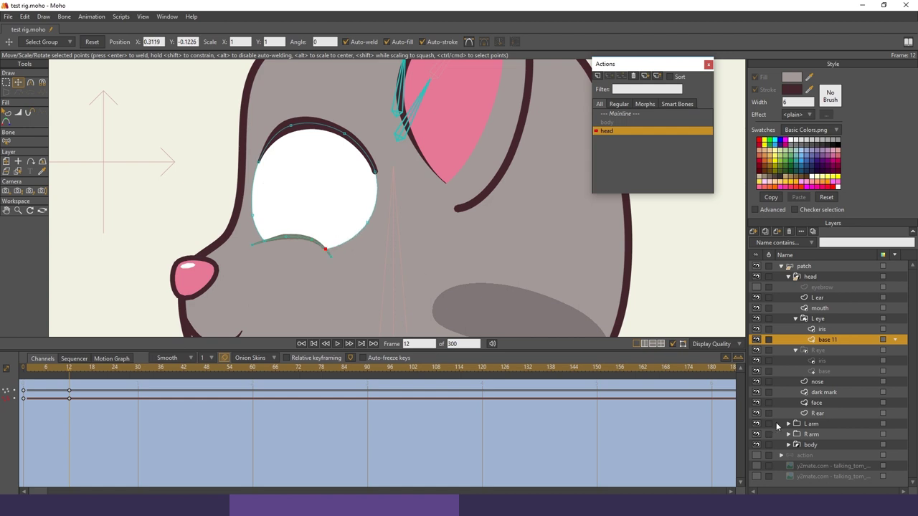
Pull the rear points and upper eyelid end of the L eye white inward at frame 12
{"action": "left_click", "coordinate": [905, 506]}
{"action": "scroll", "coordinate": [430, 244], "scroll_direction": "up", "scroll_amount": 2}
{"action": "left_click", "coordinate": [739, 63]}
{"action": "scroll", "coordinate": [401, 216], "scroll_direction": "down", "scroll_amount": 2}
{"action": "left_click_drag", "start_coordinate": [386, 196], "coordinate": [373, 195]}
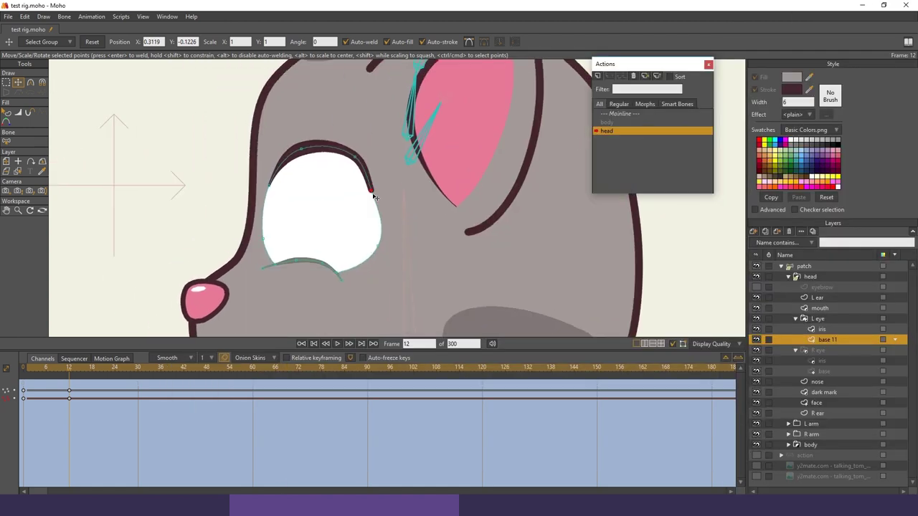
{"action": "left_click_drag", "start_coordinate": [377, 246], "coordinate": [359, 250]}
{"action": "left_click_drag", "start_coordinate": [373, 194], "coordinate": [369, 180]}
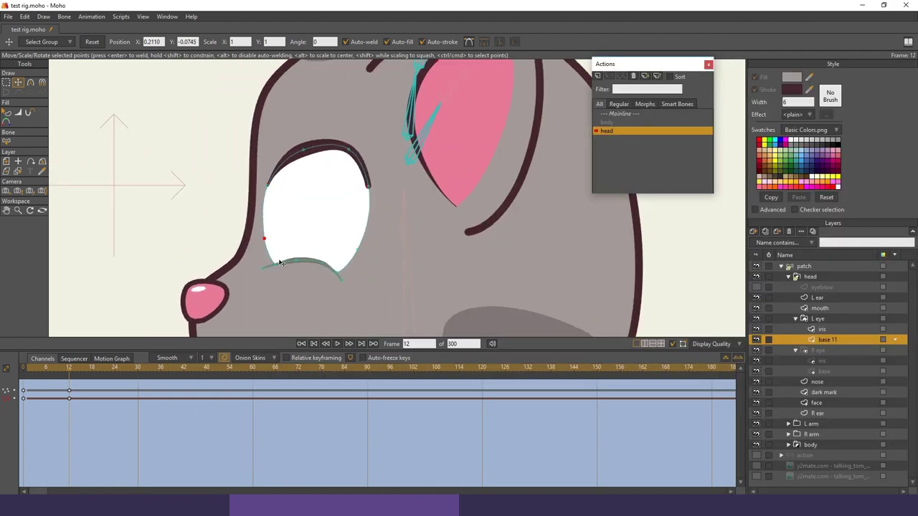
{"action": "left_click_drag", "start_coordinate": [262, 268], "coordinate": [264, 266]}
Refine the curvature and line width of the L eye's eyelid points at frame 12
{"action": "left_click_drag", "start_coordinate": [334, 209], "coordinate": [344, 231]}
{"action": "key", "text": "c"}
{"action": "left_click_drag", "start_coordinate": [313, 172], "coordinate": [289, 185]}
{"action": "key", "text": "w"}
{"action": "scroll", "coordinate": [391, 201], "scroll_direction": "up", "scroll_amount": 2}
{"action": "scroll", "coordinate": [393, 192], "scroll_direction": "up", "scroll_amount": 1}
{"action": "key", "text": "c"}
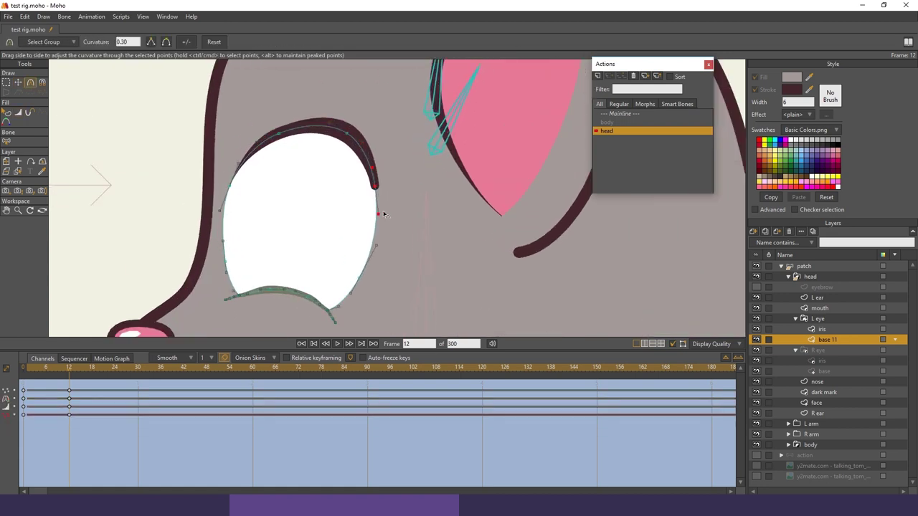
{"action": "left_click_drag", "start_coordinate": [259, 281], "coordinate": [268, 225]}
{"action": "left_click", "coordinate": [245, 237]}
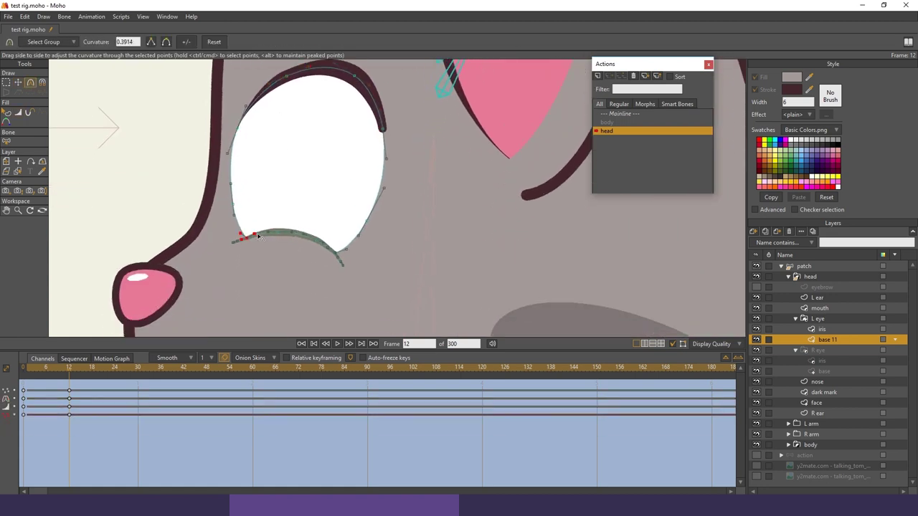
Select the rear-side points of the L eye white at frame 12 and bring them forward to narrow the eye
{"action": "scroll", "coordinate": [344, 220], "scroll_direction": "down", "scroll_amount": 5}
{"action": "left_click_drag", "start_coordinate": [432, 267], "coordinate": [502, 246]}
{"action": "key", "text": "t"}
{"action": "left_click_drag", "start_coordinate": [446, 233], "coordinate": [396, 137]}
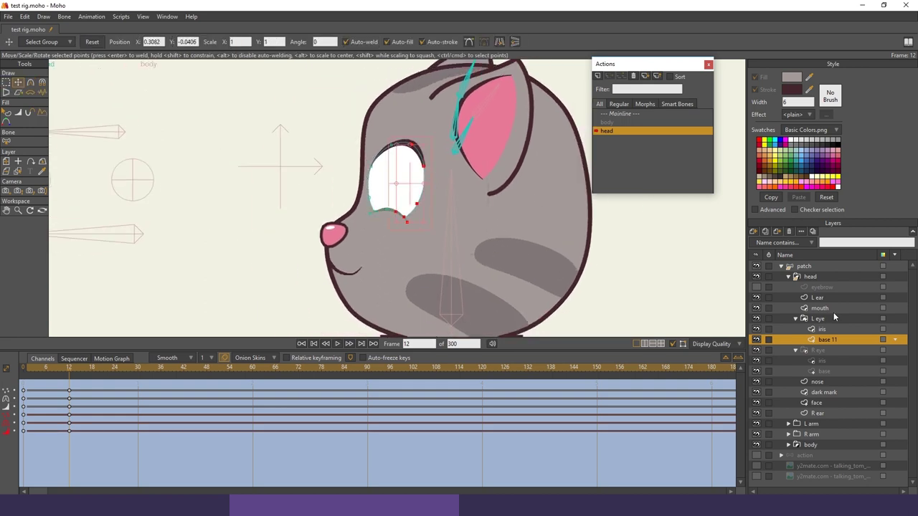
Squash the L eye's iris and place it at the front of the eye white at frame 12
{"action": "left_click", "coordinate": [822, 328]}
{"action": "scroll", "coordinate": [430, 230], "scroll_direction": "up", "scroll_amount": 4}
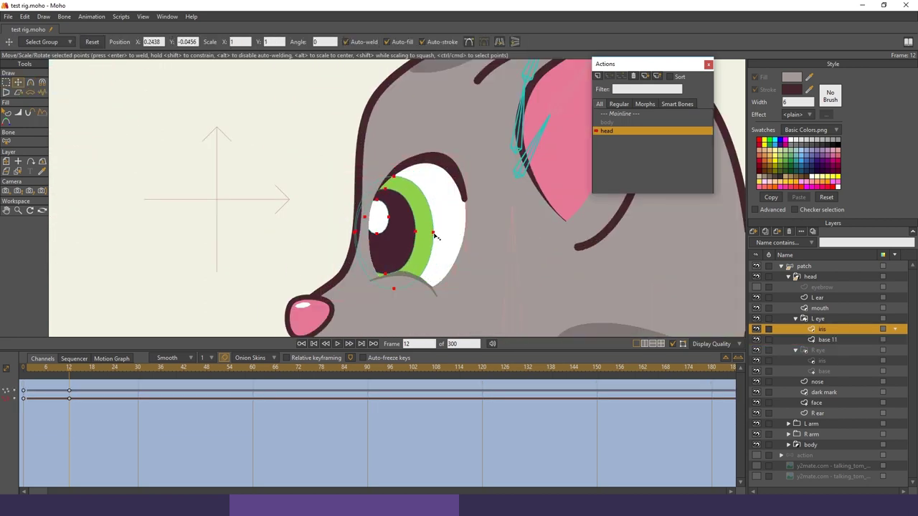
{"action": "scroll", "coordinate": [434, 236], "scroll_direction": "down", "scroll_amount": 5}
Show frames 0 and 12 as onion skins and reposition the whole L eye base between them at frame 6
{"action": "left_click", "coordinate": [63, 388]}
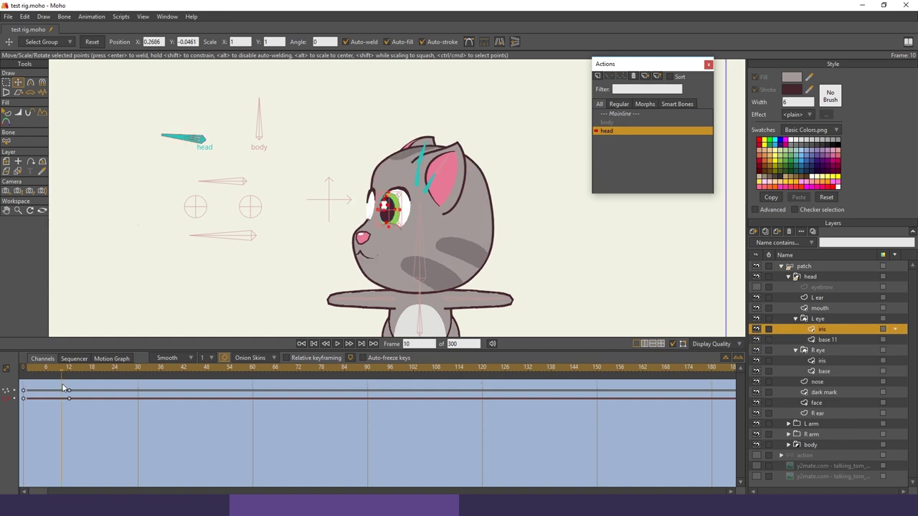
{"action": "left_click_drag", "start_coordinate": [63, 388], "coordinate": [48, 390]}
{"action": "scroll", "coordinate": [443, 228], "scroll_direction": "up", "scroll_amount": 5}
{"action": "left_click", "coordinate": [827, 339]}
{"action": "key", "text": "g"}
{"action": "left_click_drag", "start_coordinate": [495, 264], "coordinate": [310, 107]}
{"action": "key", "text": "t"}
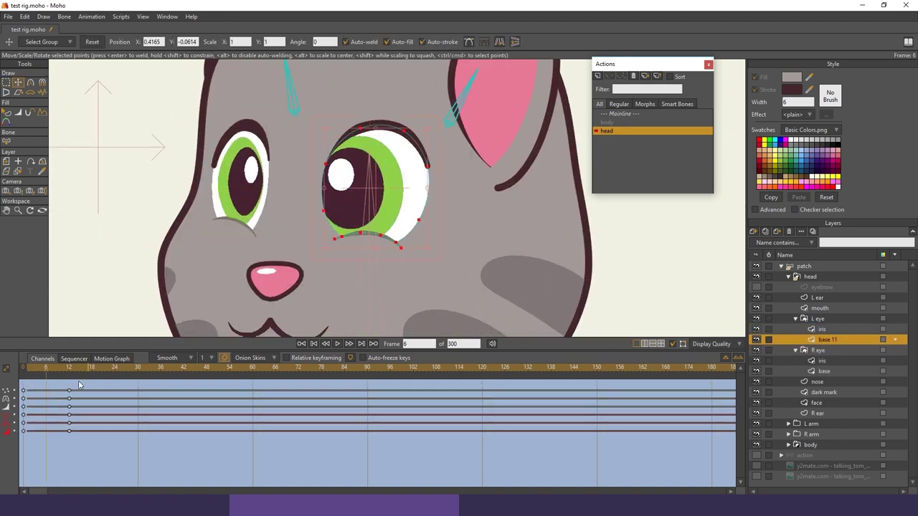
{"action": "left_click", "coordinate": [23, 375]}
{"action": "left_click", "coordinate": [70, 376]}
{"action": "left_click_drag", "start_coordinate": [366, 223], "coordinate": [386, 216]}
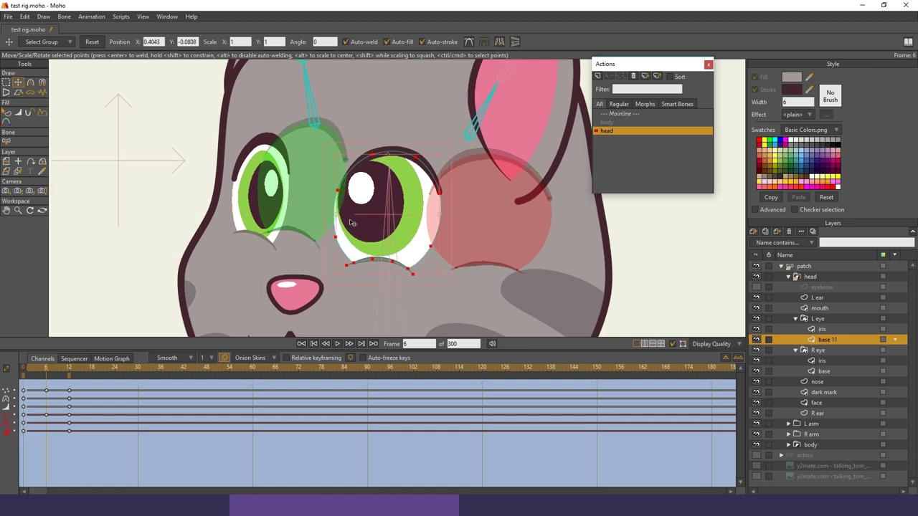
Select all points of the R eye's base layer and move them toward the face's front edge at frame 6
{"action": "left_click_drag", "start_coordinate": [293, 137], "coordinate": [347, 122]}
{"action": "left_click", "coordinate": [842, 372]}
{"action": "left_click_drag", "start_coordinate": [436, 262], "coordinate": [479, 273]}
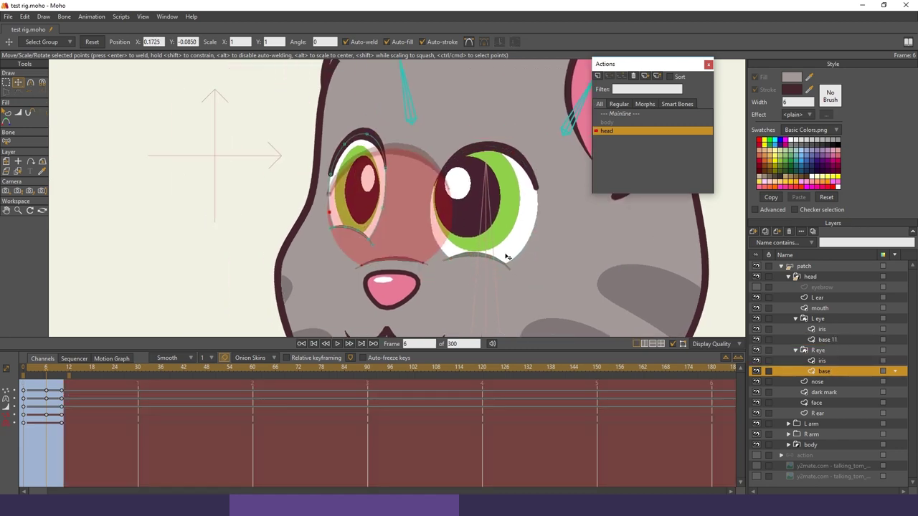
{"action": "left_click_drag", "start_coordinate": [442, 213], "coordinate": [422, 221]}
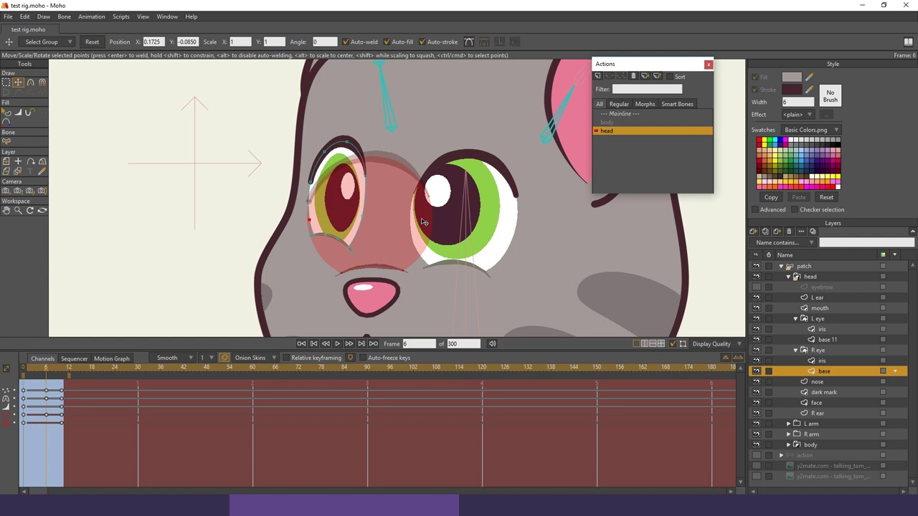
{"action": "left_click_drag", "start_coordinate": [434, 181], "coordinate": [396, 191]}
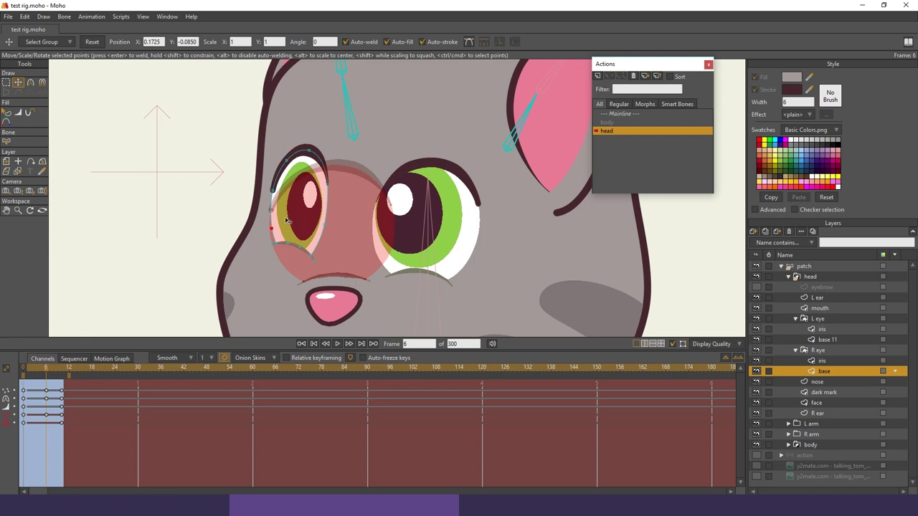
{"action": "key", "text": "ctrl+a"}
{"action": "left_click_drag", "start_coordinate": [288, 221], "coordinate": [277, 230]}
{"action": "scroll", "coordinate": [278, 230], "scroll_direction": "up", "scroll_amount": 2}
Readjust the lower corner points of the R eye white at frame 6
{"action": "left_click", "coordinate": [243, 267]}
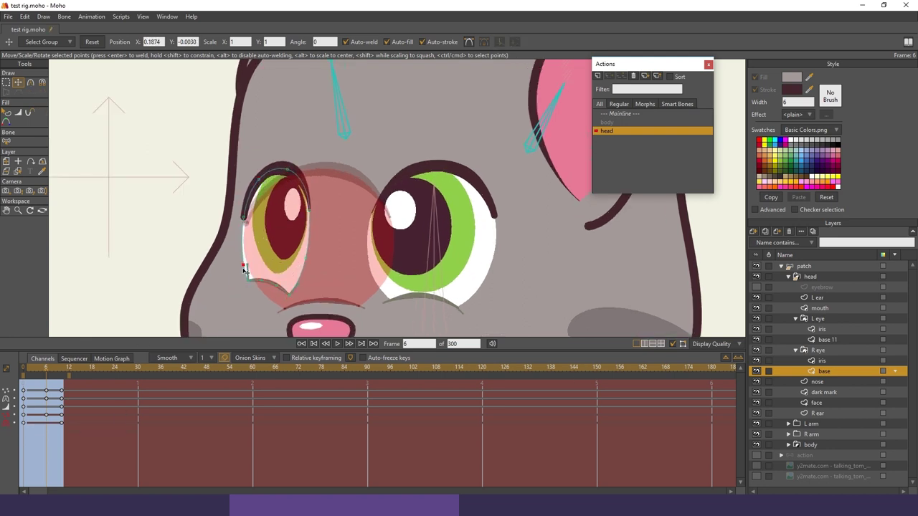
{"action": "left_click_drag", "start_coordinate": [295, 297], "coordinate": [292, 290]}
{"action": "left_click_drag", "start_coordinate": [247, 283], "coordinate": [259, 267]}
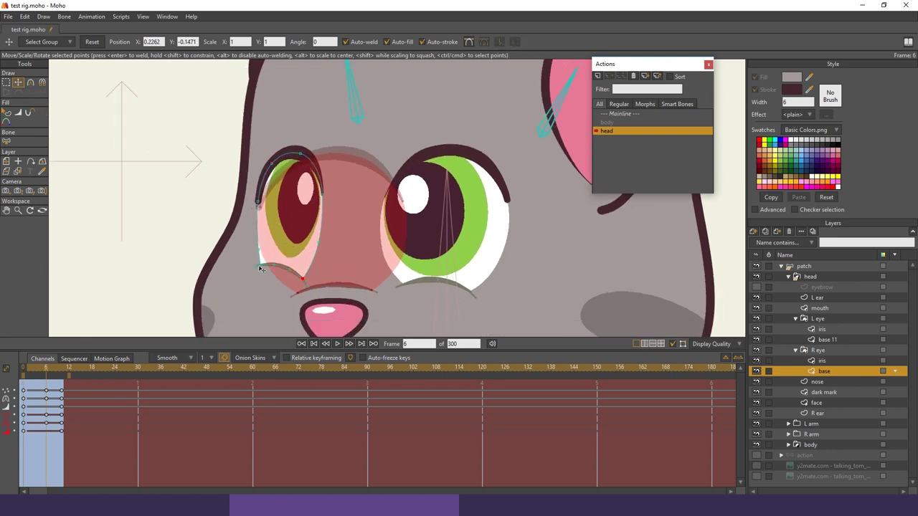
{"action": "scroll", "coordinate": [262, 271], "scroll_direction": "down", "scroll_amount": 2}
Move the R eye's iris toward the front of its repositioned eye white at frame 6
{"action": "left_click", "coordinate": [834, 361]}
{"action": "left_click_drag", "start_coordinate": [291, 206], "coordinate": [288, 209]}
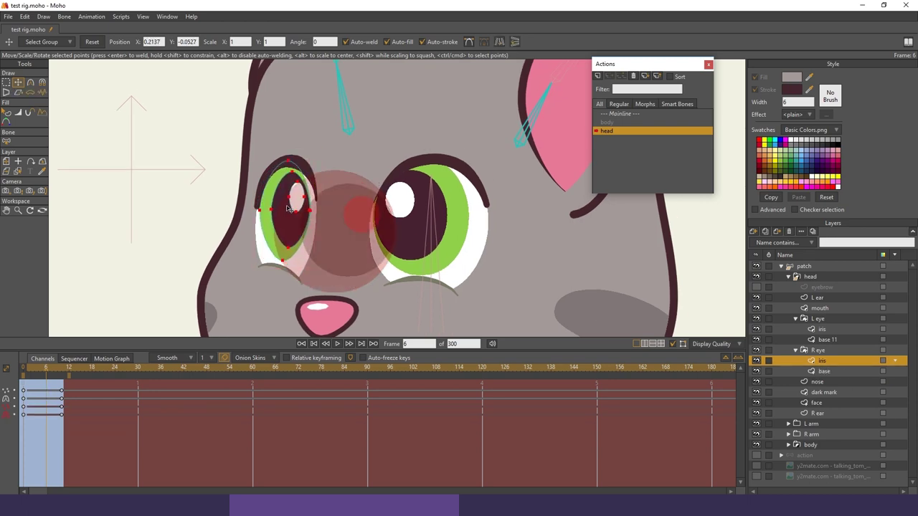
{"action": "scroll", "coordinate": [289, 209], "scroll_direction": "down", "scroll_amount": 6}
Scrub the head action back to its start on the patch layer and return to the Mainline timeline
{"action": "left_click", "coordinate": [804, 266]}
{"action": "left_click_drag", "start_coordinate": [44, 368], "coordinate": [24, 419]}
{"action": "double_click", "coordinate": [620, 114]}
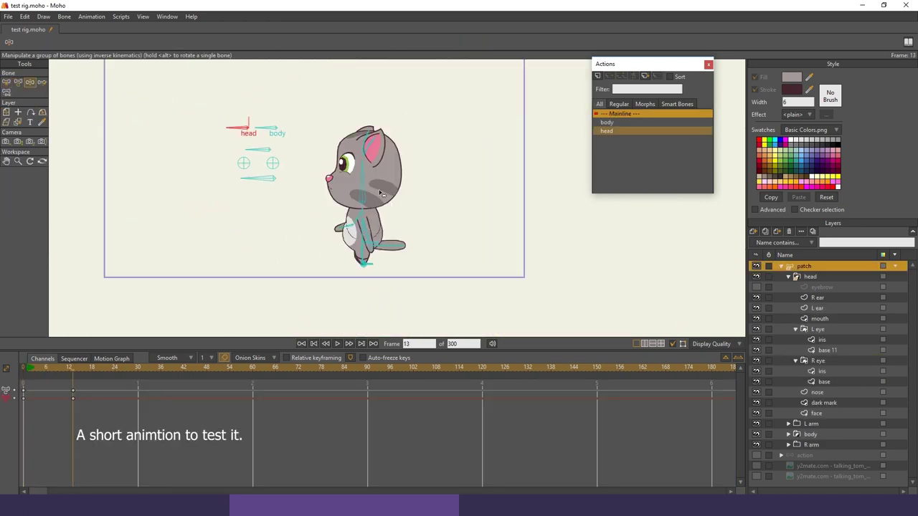
Render a preview of the cat's side view near frame 13, inspect it and close the render window
{"action": "scroll", "coordinate": [233, 263], "scroll_direction": "up", "scroll_amount": 2}
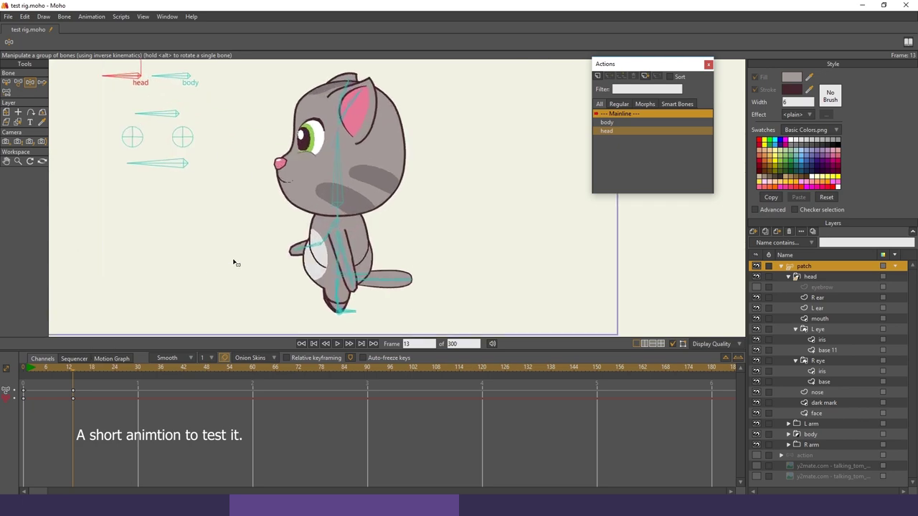
{"action": "left_click_drag", "start_coordinate": [252, 264], "coordinate": [247, 265]}
{"action": "left_click_drag", "start_coordinate": [85, 367], "coordinate": [71, 376]}
{"action": "key", "text": "ctrl+r"}
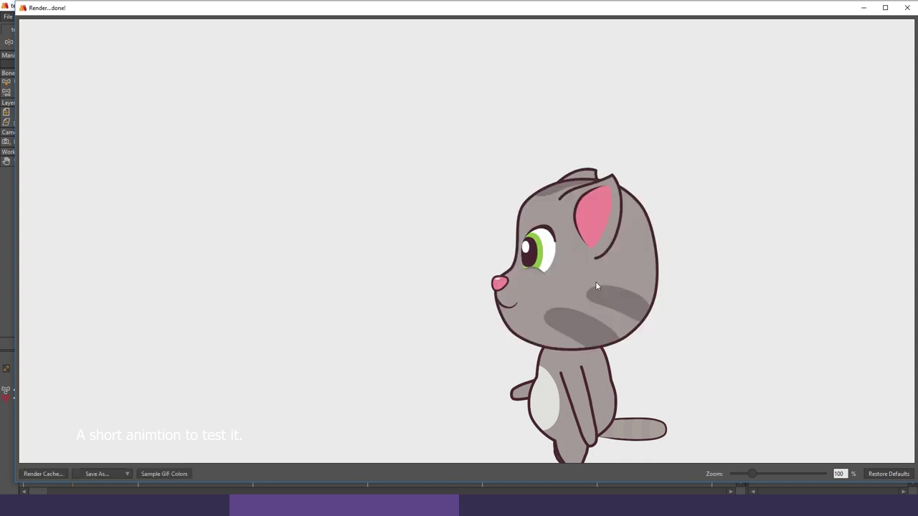
{"action": "left_click", "coordinate": [913, 8]}
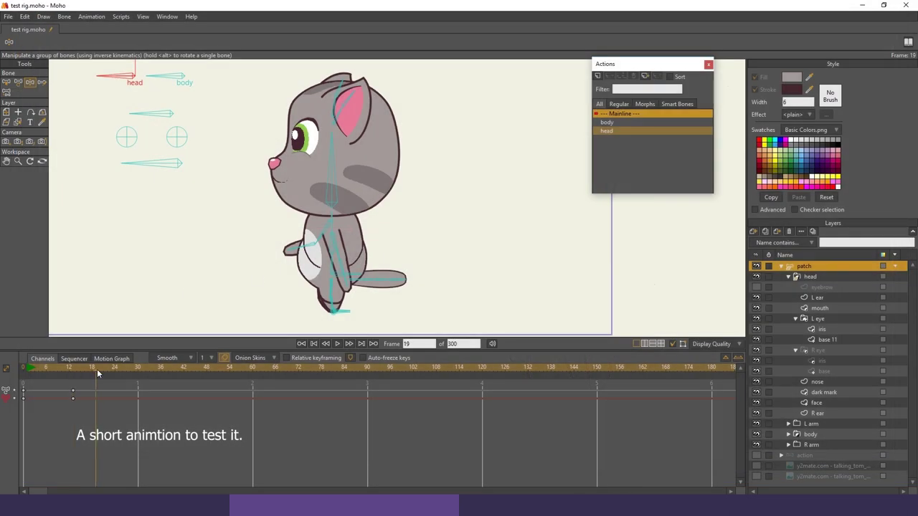
Pose the cat's bones at frame 20 into a crouch with bent knees and both arms bent forward
{"action": "left_click_drag", "start_coordinate": [96, 369], "coordinate": [99, 370]}
{"action": "scroll", "coordinate": [247, 289], "scroll_direction": "up", "scroll_amount": 2}
{"action": "left_click_drag", "start_coordinate": [301, 276], "coordinate": [316, 249]}
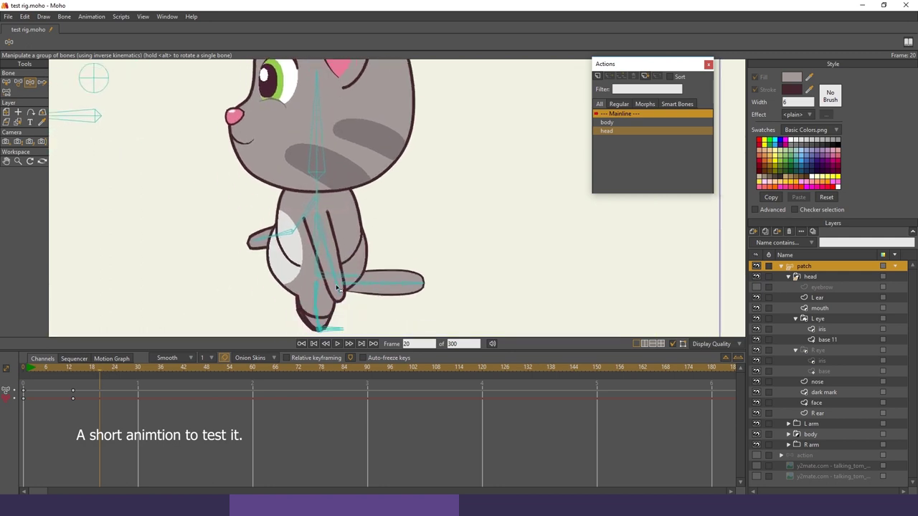
{"action": "left_click", "coordinate": [99, 368]}
{"action": "left_click_drag", "start_coordinate": [371, 225], "coordinate": [263, 212]}
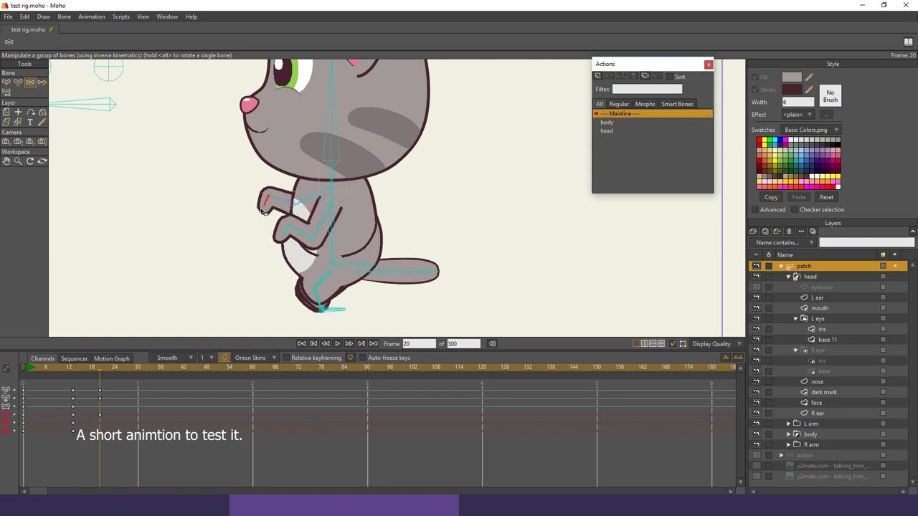
Lower both of the cat's arms to its sides at frame 1
{"action": "left_click_drag", "start_coordinate": [96, 373], "coordinate": [29, 394]}
{"action": "left_click_drag", "start_coordinate": [195, 173], "coordinate": [207, 274]}
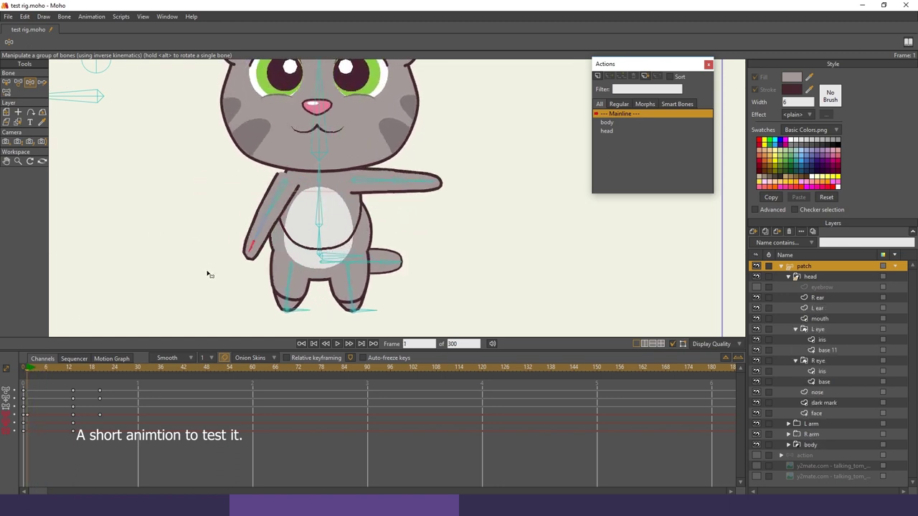
{"action": "left_click_drag", "start_coordinate": [439, 178], "coordinate": [442, 286]}
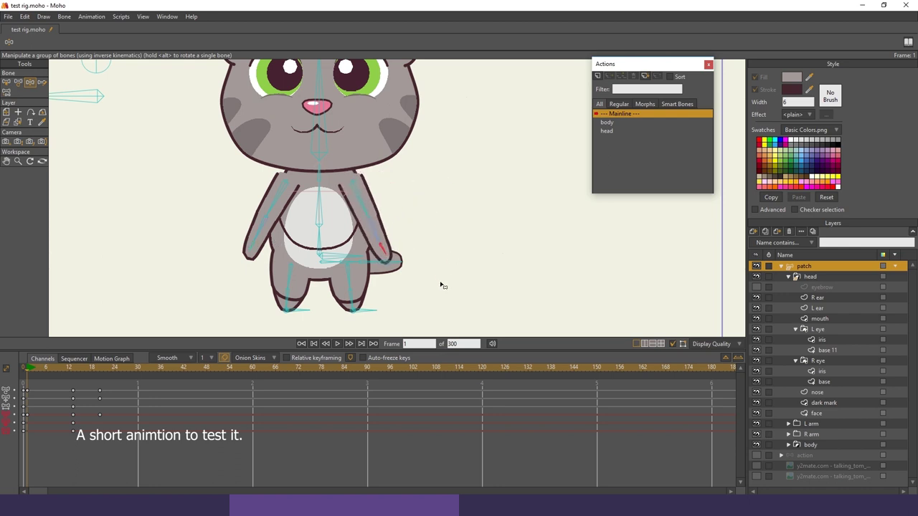
Shift both upper arm bones slightly inward at the shoulders at frame 1 and check the pose in a render preview
{"action": "scroll", "coordinate": [394, 193], "scroll_direction": "up", "scroll_amount": 1}
{"action": "key", "text": "z"}
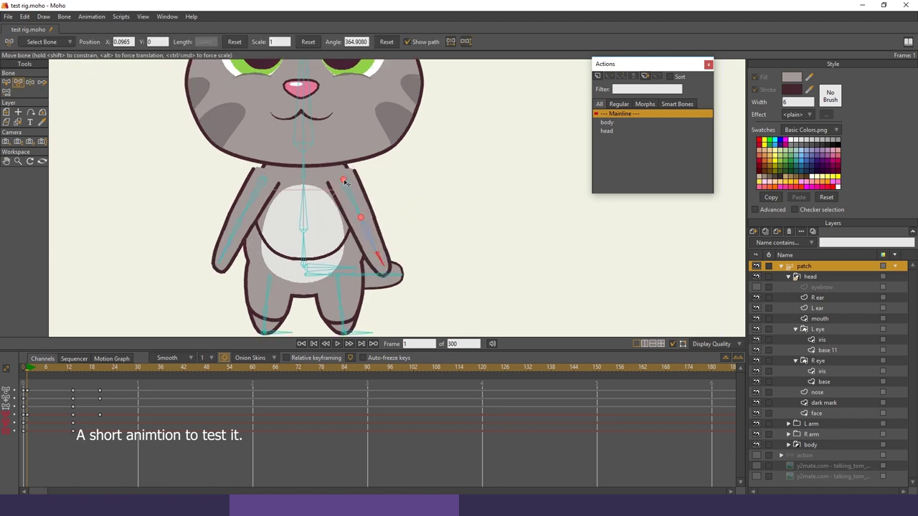
{"action": "left_click", "coordinate": [344, 182]}
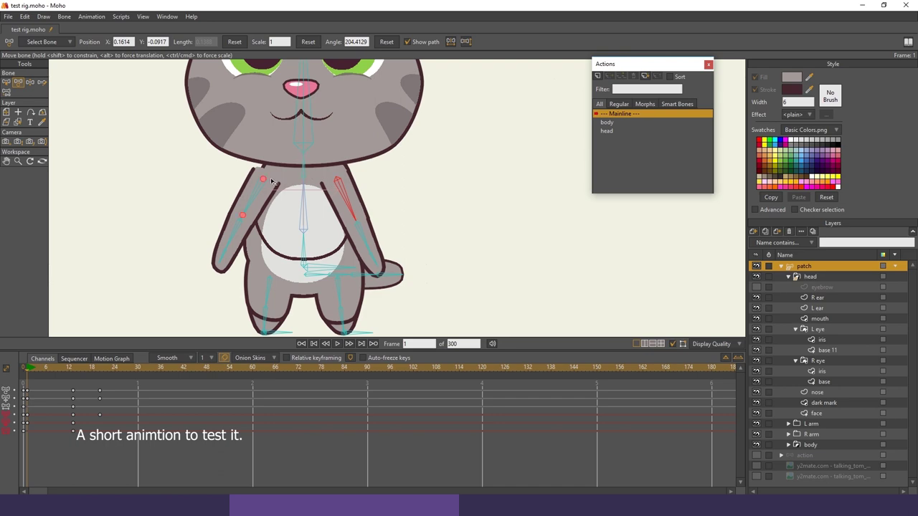
{"action": "left_click_drag", "start_coordinate": [264, 181], "coordinate": [271, 182]}
{"action": "key", "text": "ctrl+r"}
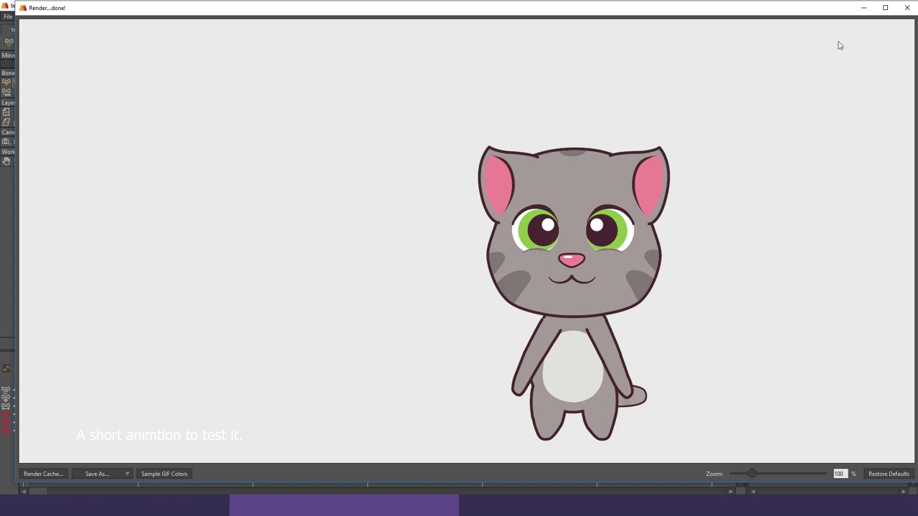
{"action": "left_click", "coordinate": [907, 7]}
Bend both forearms down and turn both hands outward at frame 1
{"action": "scroll", "coordinate": [355, 239], "scroll_direction": "up", "scroll_amount": 2}
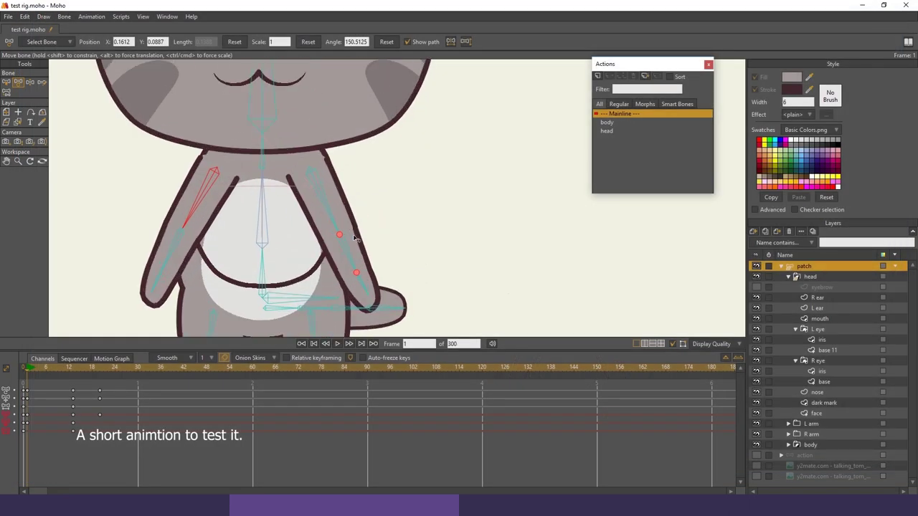
{"action": "key", "text": "z"}
{"action": "left_click_drag", "start_coordinate": [159, 271], "coordinate": [192, 250]}
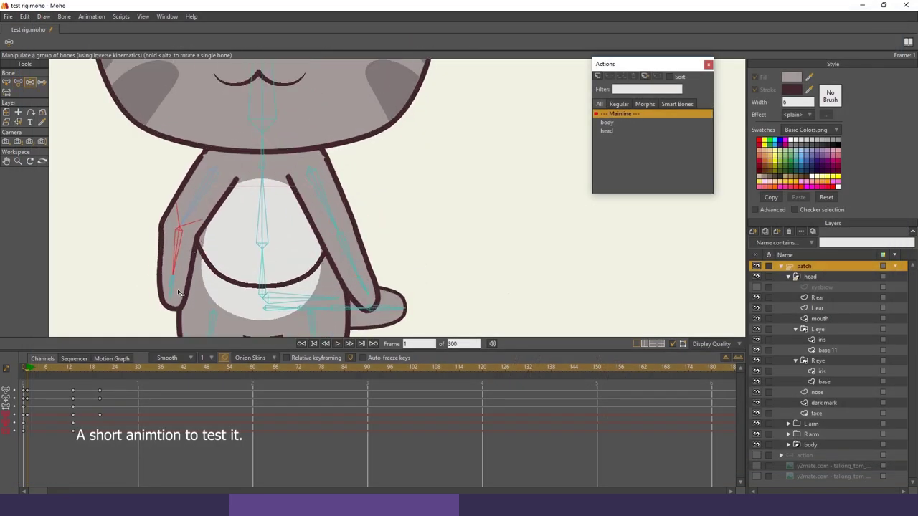
{"action": "left_click_drag", "start_coordinate": [179, 292], "coordinate": [169, 269]}
{"action": "mouse_move", "coordinate": [393, 285]}
{"action": "left_mouse_down"}
{"action": "mouse_move", "coordinate": [386, 264]}
{"action": "mouse_move", "coordinate": [339, 269]}
{"action": "left_mouse_up"}
{"action": "scroll", "coordinate": [342, 264], "scroll_direction": "down", "scroll_amount": 3}
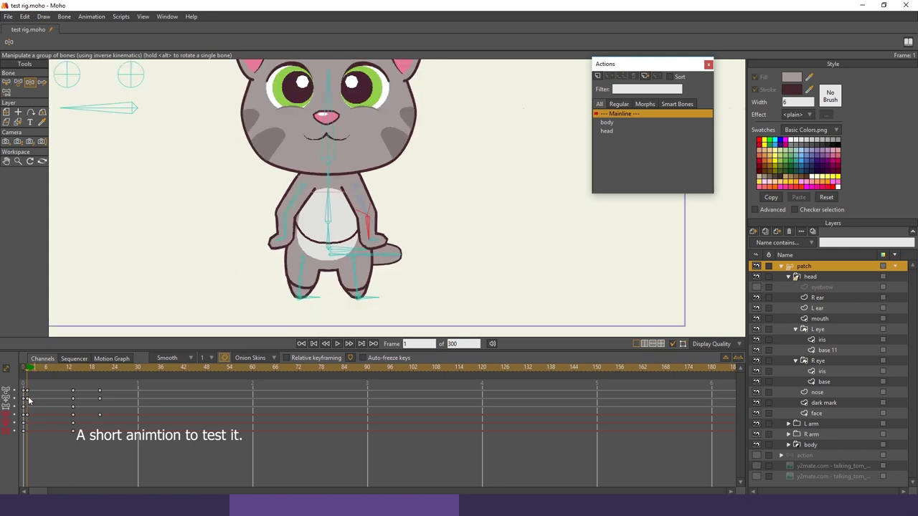
Lower the raised arm at frame 13, and curl the tail upward for the crouch pose keyed at frame 22
{"action": "left_click_drag", "start_coordinate": [30, 371], "coordinate": [75, 435]}
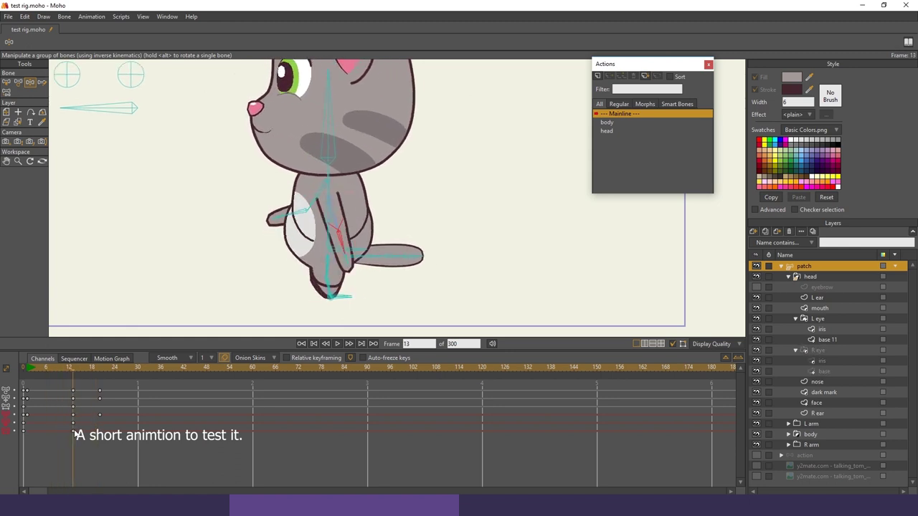
{"action": "left_click_drag", "start_coordinate": [296, 213], "coordinate": [311, 260]}
{"action": "left_click", "coordinate": [105, 382]}
{"action": "left_click", "coordinate": [100, 382]}
{"action": "left_click_drag", "start_coordinate": [423, 263], "coordinate": [385, 273]}
{"action": "left_click", "coordinate": [104, 374]}
{"action": "left_click_drag", "start_coordinate": [109, 417], "coordinate": [110, 415]}
{"action": "key", "text": "ctrl+f"}
Pose the legs, torso, arms and tail at about frame 28 for the jump, leaning forward with both arms swung back
{"action": "left_click", "coordinate": [131, 372]}
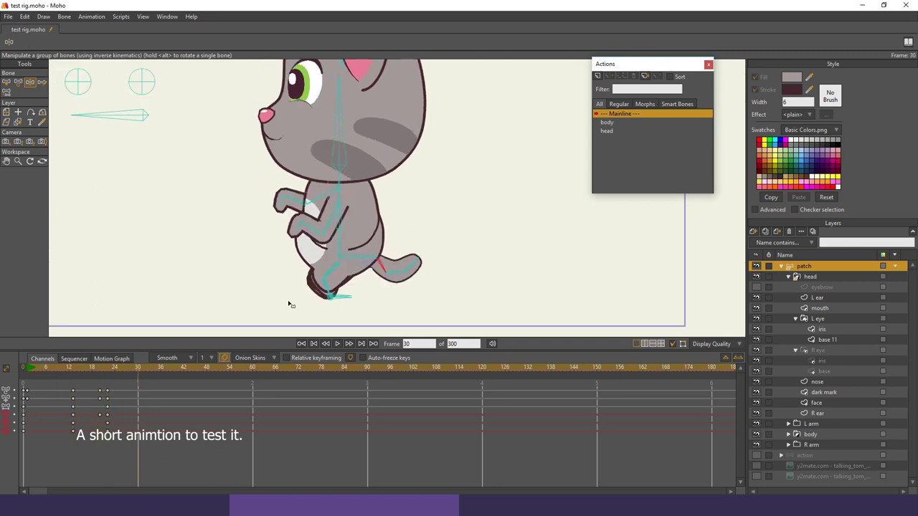
{"action": "scroll", "coordinate": [315, 279], "scroll_direction": "up", "scroll_amount": 2}
{"action": "left_click_drag", "start_coordinate": [340, 281], "coordinate": [349, 318]}
{"action": "left_click_drag", "start_coordinate": [323, 233], "coordinate": [277, 227]}
{"action": "left_click_drag", "start_coordinate": [186, 147], "coordinate": [240, 119]}
{"action": "left_click_drag", "start_coordinate": [407, 307], "coordinate": [462, 196]}
{"action": "left_click_drag", "start_coordinate": [324, 253], "coordinate": [448, 290]}
{"action": "left_click_drag", "start_coordinate": [278, 242], "coordinate": [460, 289]}
Reposition the body's root bone at frames 25 and 36 and at one frame between them to shape the jump path
{"action": "left_click_drag", "start_coordinate": [109, 372], "coordinate": [118, 376]}
{"action": "scroll", "coordinate": [423, 274], "scroll_direction": "up", "scroll_amount": 2}
{"action": "key", "text": "t"}
{"action": "left_click_drag", "start_coordinate": [352, 256], "coordinate": [354, 262]}
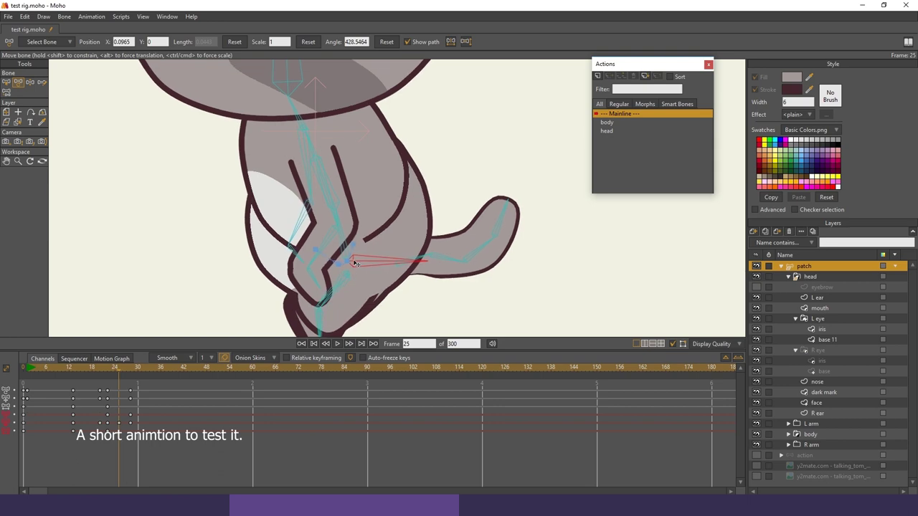
{"action": "left_click_drag", "start_coordinate": [120, 371], "coordinate": [162, 390]}
{"action": "left_click_drag", "start_coordinate": [358, 248], "coordinate": [375, 254]}
{"action": "left_click_drag", "start_coordinate": [160, 376], "coordinate": [139, 373]}
{"action": "left_click_drag", "start_coordinate": [381, 248], "coordinate": [384, 244]}
Move the in-between root bone keyframe to frame 31 and adjust the bone's position there
{"action": "scroll", "coordinate": [387, 244], "scroll_direction": "up", "scroll_amount": 5}
{"action": "left_click_drag", "start_coordinate": [145, 423], "coordinate": [142, 423]}
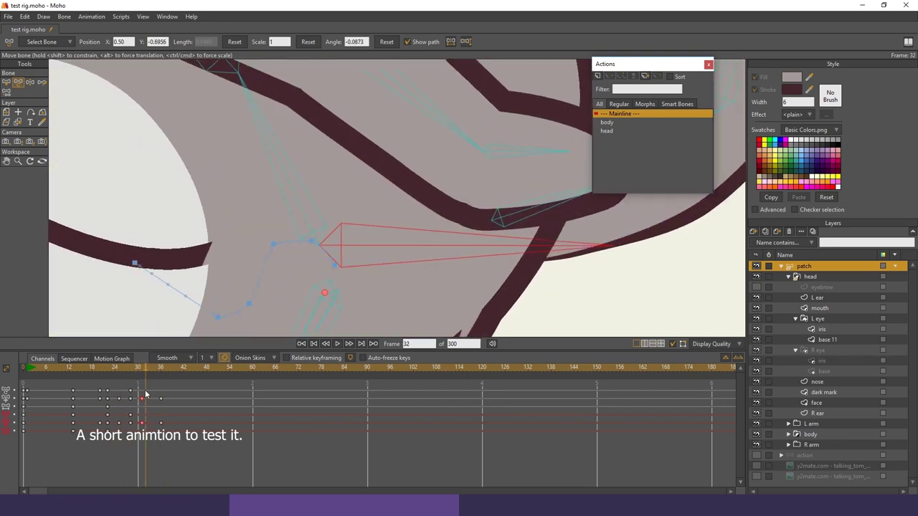
{"action": "left_click", "coordinate": [142, 371]}
{"action": "left_click_drag", "start_coordinate": [331, 241], "coordinate": [318, 233]}
Extend the tail backward, raise the trailing arms at frame 36 and freeze the pose
{"action": "scroll", "coordinate": [318, 234], "scroll_direction": "down", "scroll_amount": 5}
{"action": "left_click_drag", "start_coordinate": [118, 372], "coordinate": [162, 370]}
{"action": "key", "text": "z"}
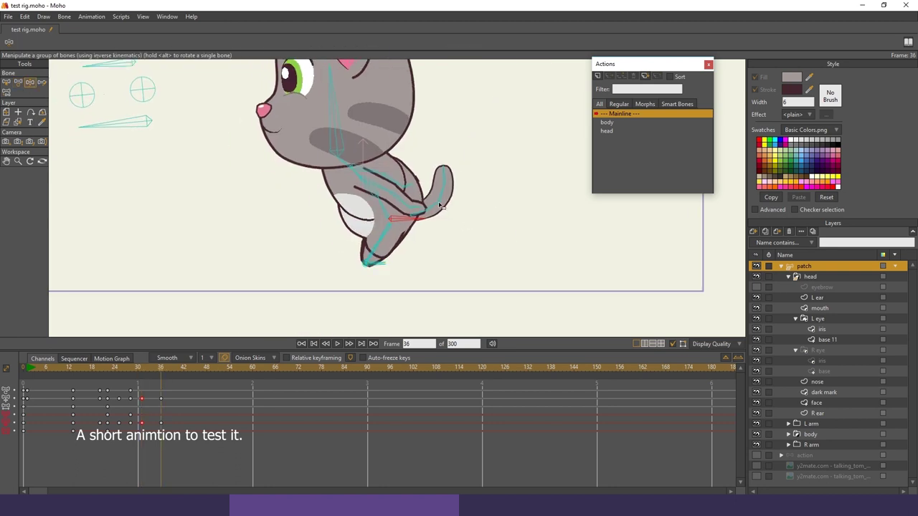
{"action": "left_click_drag", "start_coordinate": [444, 170], "coordinate": [461, 184]}
{"action": "left_click_drag", "start_coordinate": [421, 210], "coordinate": [421, 181]}
{"action": "left_click_drag", "start_coordinate": [422, 181], "coordinate": [435, 159]}
{"action": "key", "text": "ctrl+f"}
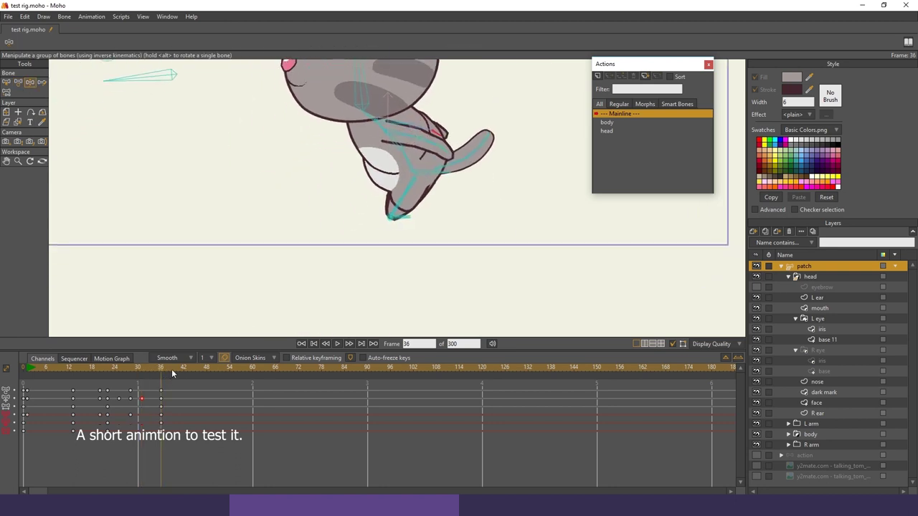
Turn the cat's body back toward the front view at frame 48
{"action": "left_click_drag", "start_coordinate": [172, 370], "coordinate": [206, 370]}
{"action": "scroll", "coordinate": [362, 258], "scroll_direction": "down", "scroll_amount": 5}
{"action": "left_click_drag", "start_coordinate": [287, 155], "coordinate": [340, 143]}
Pose the cat at frame 42 with both arms spread outward and the legs apart in mid-stride
{"action": "scroll", "coordinate": [395, 201], "scroll_direction": "up", "scroll_amount": 1}
{"action": "left_click_drag", "start_coordinate": [206, 371], "coordinate": [183, 395]}
{"action": "key", "text": "m"}
{"action": "left_click", "coordinate": [321, 310]}
{"action": "scroll", "coordinate": [321, 310], "scroll_direction": "up", "scroll_amount": 3}
{"action": "left_click", "coordinate": [162, 377]}
{"action": "scroll", "coordinate": [328, 297], "scroll_direction": "up", "scroll_amount": 3}
{"action": "left_click", "coordinate": [162, 377]}
{"action": "key", "text": "z"}
{"action": "left_click_drag", "start_coordinate": [329, 190], "coordinate": [284, 220]}
{"action": "scroll", "coordinate": [371, 199], "scroll_direction": "up", "scroll_amount": 4}
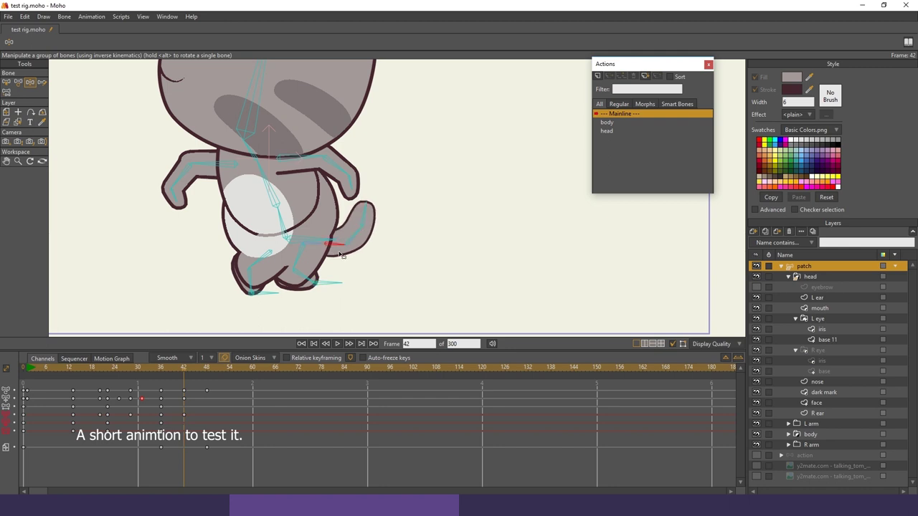
Shift the stride pose's keyframes to frame 40, and lower the arms and plant the front leg at frame 44
{"action": "scroll", "coordinate": [340, 254], "scroll_direction": "down", "scroll_amount": 4}
{"action": "left_click_drag", "start_coordinate": [184, 371], "coordinate": [190, 428]}
{"action": "left_click_drag", "start_coordinate": [184, 399], "coordinate": [191, 371]}
{"action": "scroll", "coordinate": [306, 252], "scroll_direction": "up", "scroll_amount": 3}
{"action": "left_click_drag", "start_coordinate": [307, 252], "coordinate": [307, 240]}
{"action": "left_click_drag", "start_coordinate": [342, 284], "coordinate": [326, 282]}
{"action": "left_click_drag", "start_coordinate": [211, 207], "coordinate": [219, 228]}
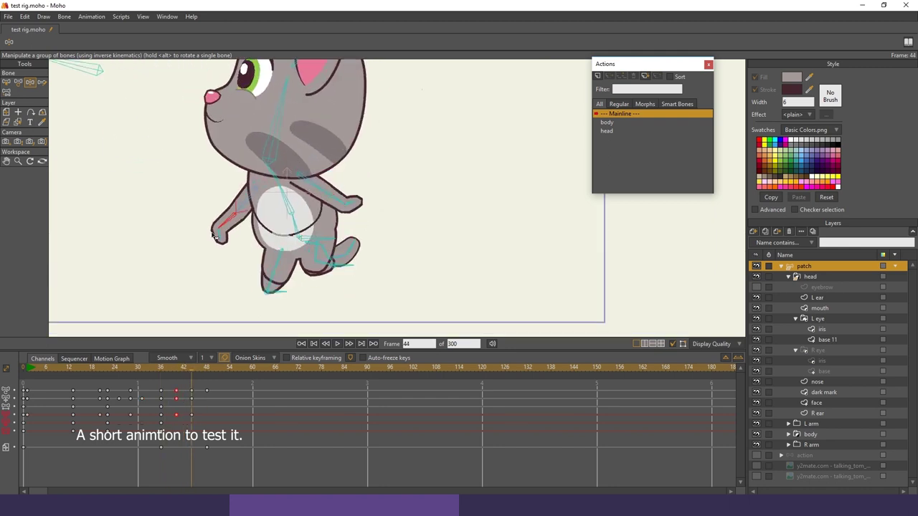
Tilt the head forward and move the body's root bone slightly at frame 44
{"action": "scroll", "coordinate": [287, 236], "scroll_direction": "down", "scroll_amount": 1}
{"action": "left_click_drag", "start_coordinate": [292, 108], "coordinate": [253, 113]}
{"action": "key", "text": "t"}
{"action": "left_click_drag", "start_coordinate": [262, 191], "coordinate": [257, 195]}
Plant both feet at frame 48 and straighten the hips, torso and head into an upright stance
{"action": "scroll", "coordinate": [286, 229], "scroll_direction": "down", "scroll_amount": 1}
{"action": "left_click_drag", "start_coordinate": [191, 371], "coordinate": [206, 380]}
{"action": "scroll", "coordinate": [388, 258], "scroll_direction": "up", "scroll_amount": 3}
{"action": "key", "text": "z"}
{"action": "left_click_drag", "start_coordinate": [311, 298], "coordinate": [308, 328]}
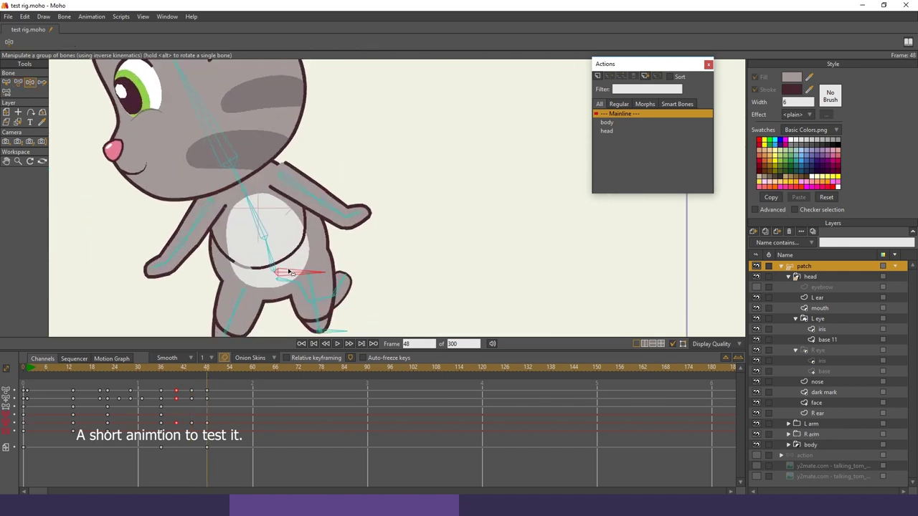
{"action": "left_click_drag", "start_coordinate": [282, 270], "coordinate": [278, 282]}
{"action": "left_click_drag", "start_coordinate": [253, 233], "coordinate": [266, 248]}
{"action": "left_click_drag", "start_coordinate": [271, 118], "coordinate": [247, 120]}
{"action": "left_click_drag", "start_coordinate": [311, 328], "coordinate": [308, 331]}
Bend both arms at frame 48 so the hands rest on the hips
{"action": "left_click_drag", "start_coordinate": [352, 233], "coordinate": [319, 242]}
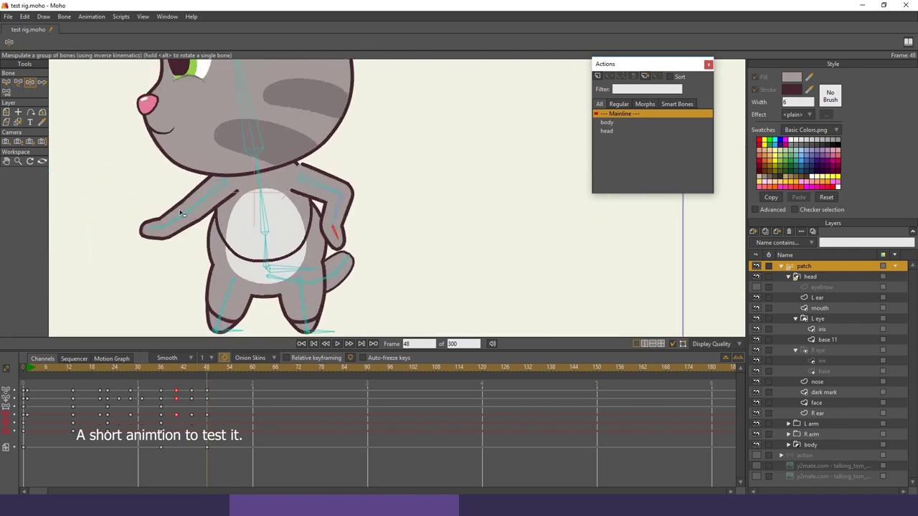
{"action": "left_click_drag", "start_coordinate": [172, 221], "coordinate": [217, 245]}
{"action": "scroll", "coordinate": [327, 200], "scroll_direction": "down", "scroll_amount": 3}
Rotate the head control bone at frame 6 to a full side view and review the animation through frame 54
{"action": "left_click_drag", "start_coordinate": [207, 380], "coordinate": [28, 432]}
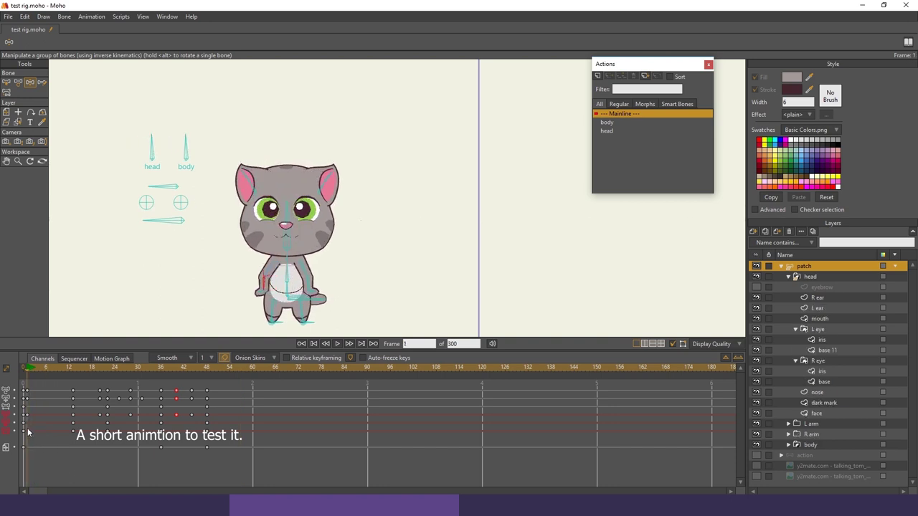
{"action": "left_click", "coordinate": [152, 145]}
{"action": "left_click", "coordinate": [46, 369]}
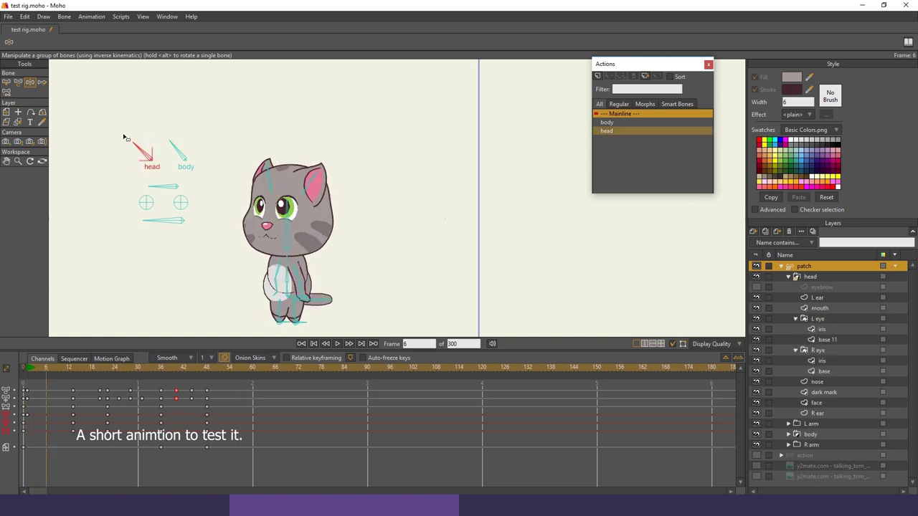
{"action": "left_click_drag", "start_coordinate": [123, 137], "coordinate": [116, 164]}
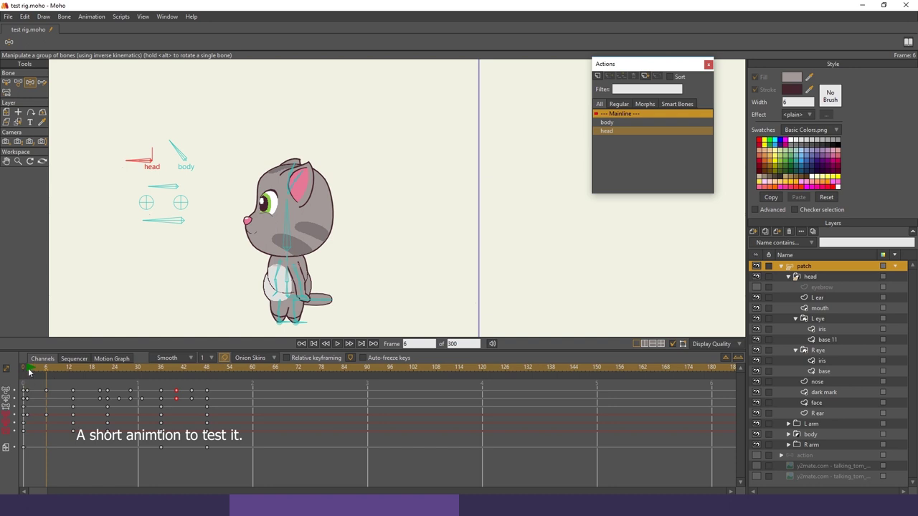
{"action": "left_click_drag", "start_coordinate": [29, 372], "coordinate": [230, 445]}
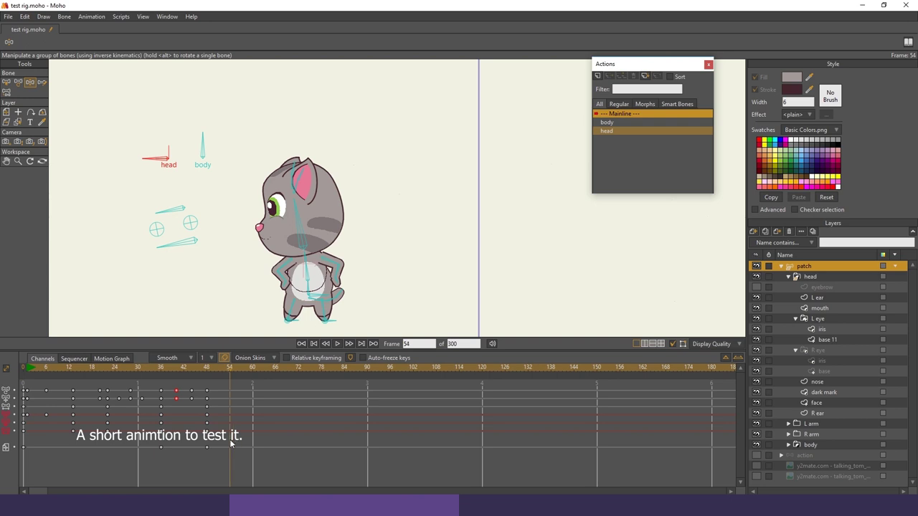
Rotate the head control bone back to the front view at frame 54 and tilt the head sideways
{"action": "left_click_drag", "start_coordinate": [142, 157], "coordinate": [169, 133]}
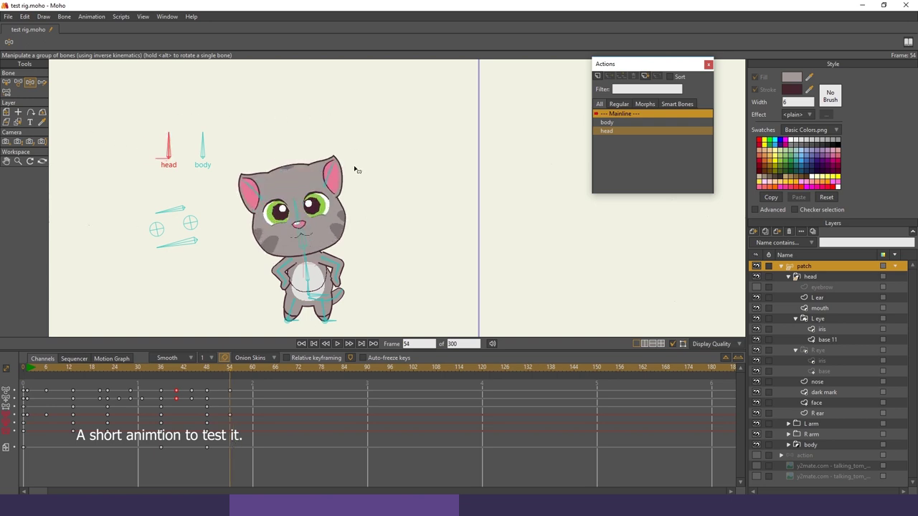
{"action": "scroll", "coordinate": [357, 170], "scroll_direction": "down", "scroll_amount": 5}
{"action": "left_click_drag", "start_coordinate": [360, 151], "coordinate": [359, 173]}
{"action": "scroll", "coordinate": [367, 196], "scroll_direction": "up", "scroll_amount": 2}
Export frames 1 to 60 as the MP4 file test rig.mp4, play it back and close the player
{"action": "key", "text": "ctrl+e"}
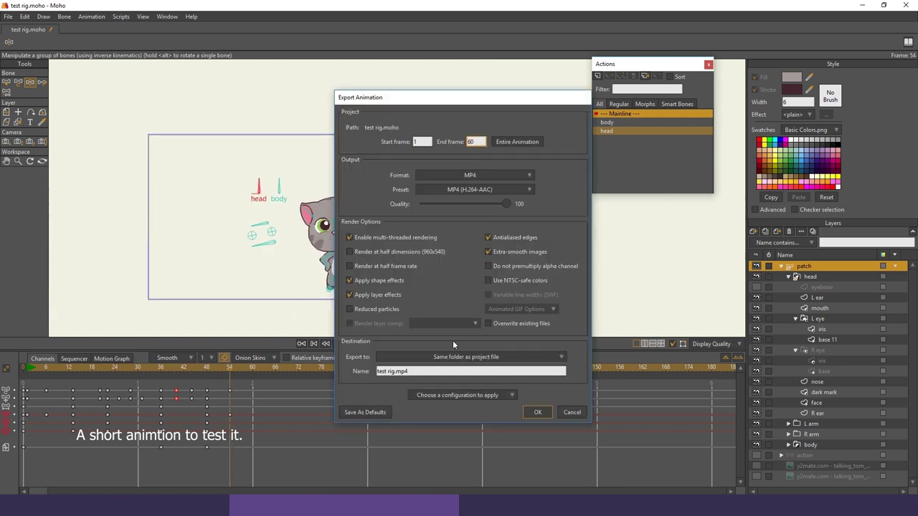
{"action": "key", "text": "Return"}
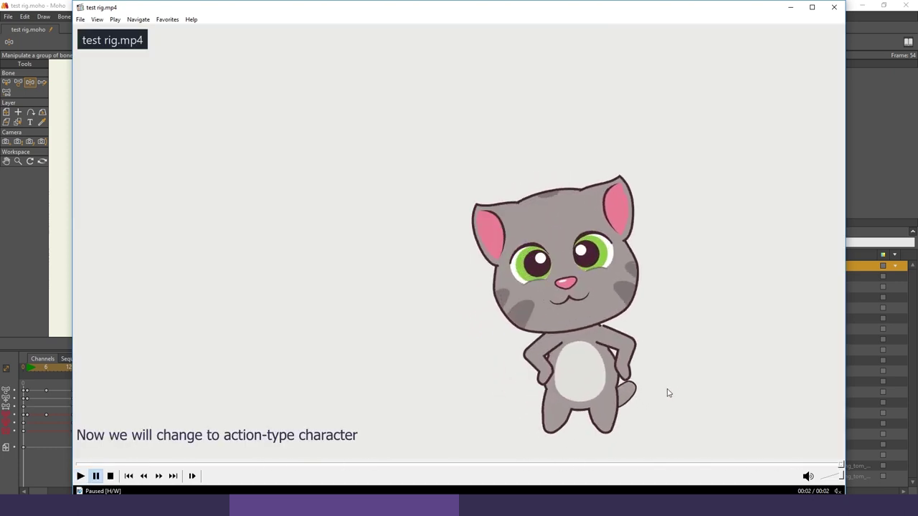
{"action": "left_click", "coordinate": [80, 476]}
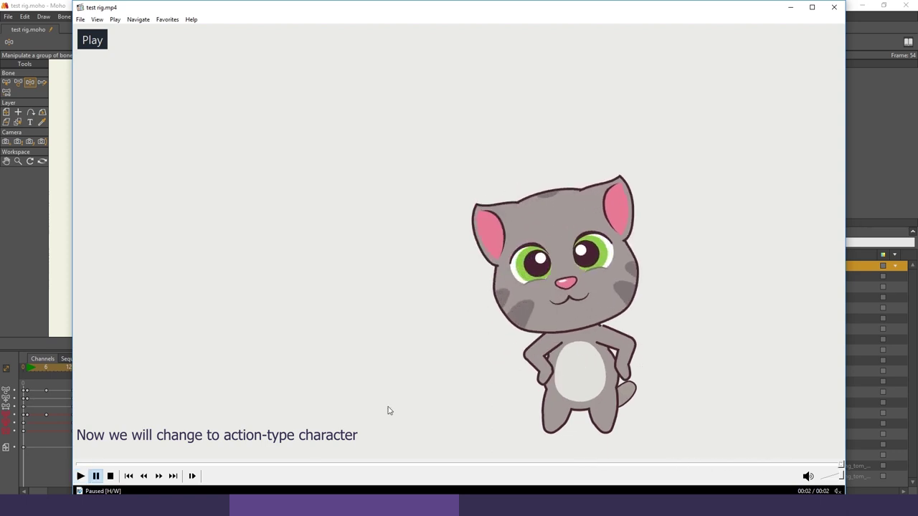
{"action": "left_click", "coordinate": [832, 7]}
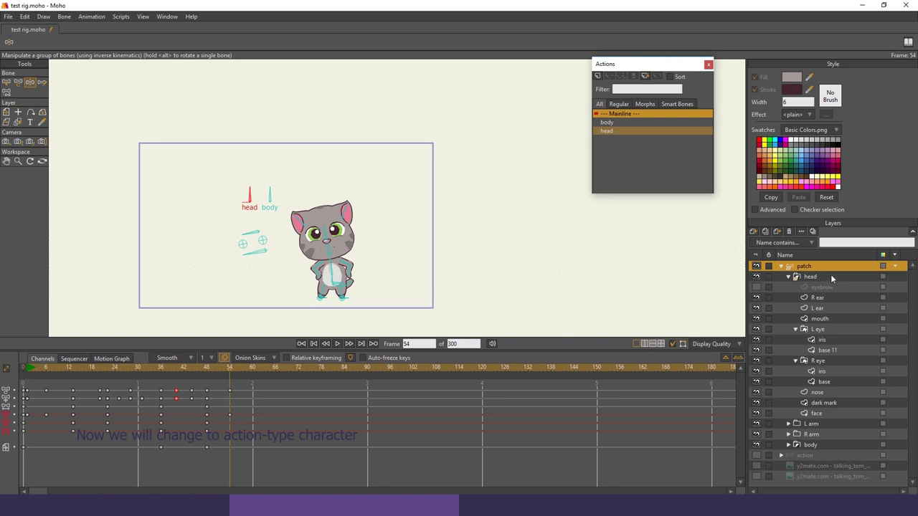
Collapse the patch layer group and return its timeline to frame 0
{"action": "left_click", "coordinate": [780, 267]}
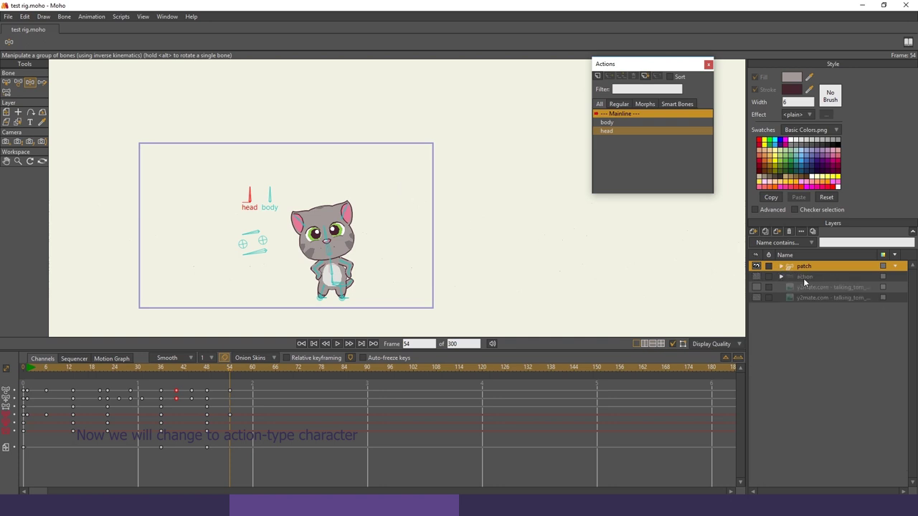
{"action": "left_click", "coordinate": [811, 275]}
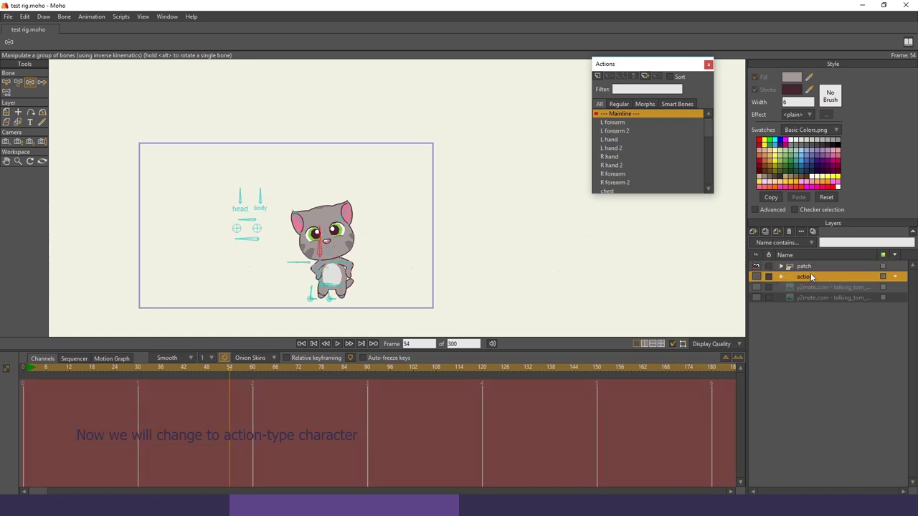
{"action": "left_click", "coordinate": [809, 268]}
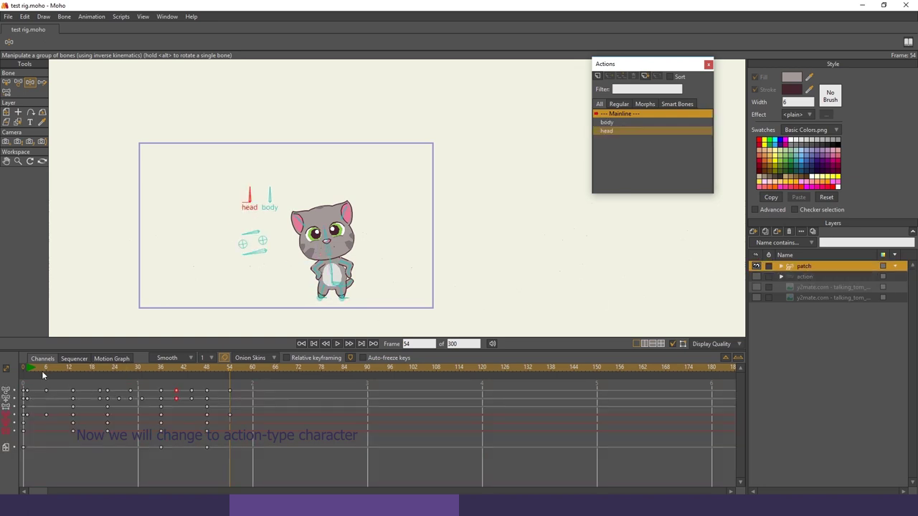
{"action": "left_click_drag", "start_coordinate": [33, 369], "coordinate": [13, 374]}
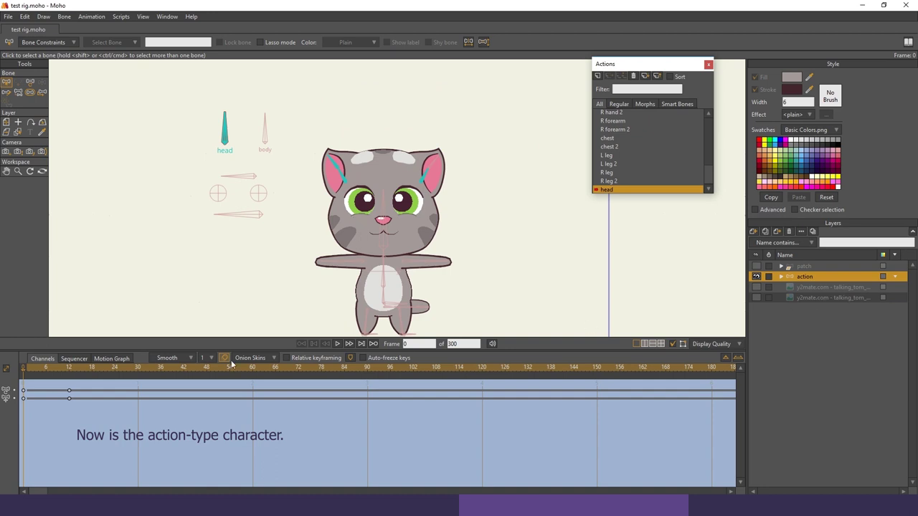
Return the action layer from the head action to the Mainline timeline
{"action": "left_click_drag", "start_coordinate": [707, 173], "coordinate": [709, 115]}
{"action": "left_click", "coordinate": [621, 113]}
{"action": "left_click_drag", "start_coordinate": [428, 188], "coordinate": [399, 200]}
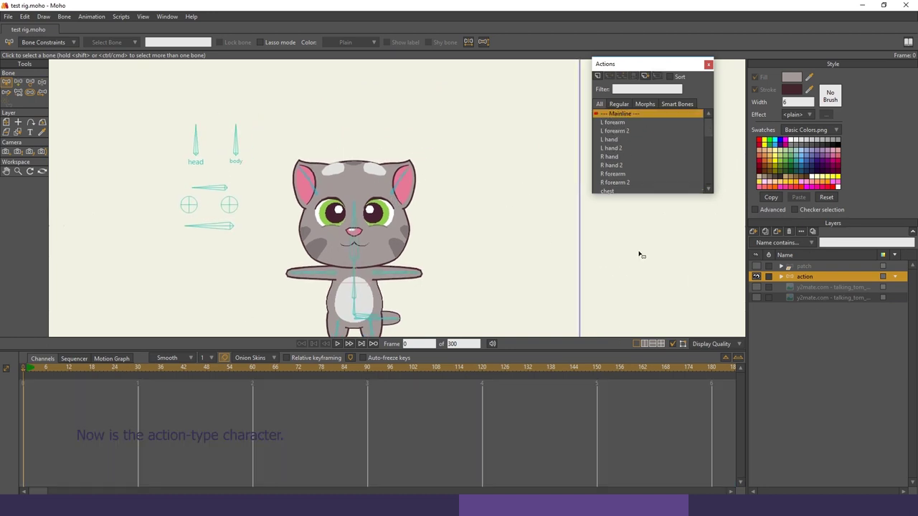
Show the patch layer, hide the action layer and scrub the cat's turn between frames 0 and 13
{"action": "left_click", "coordinate": [818, 266]}
{"action": "left_click", "coordinate": [756, 266]}
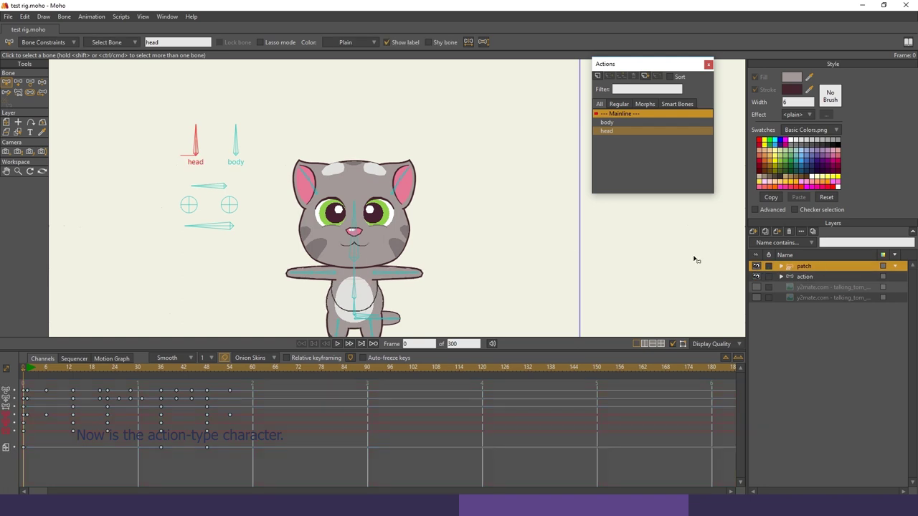
{"action": "left_click_drag", "start_coordinate": [28, 368], "coordinate": [125, 368]}
{"action": "left_click", "coordinate": [756, 276]}
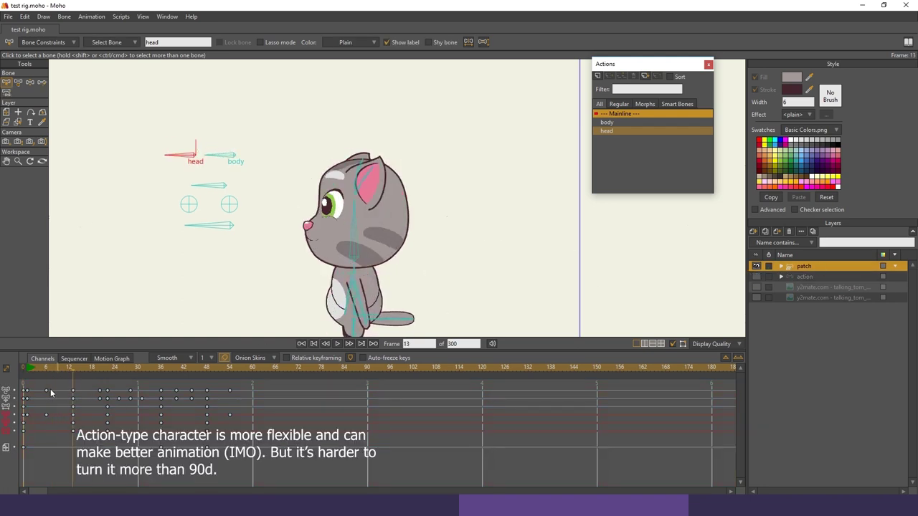
{"action": "left_click_drag", "start_coordinate": [28, 368], "coordinate": [3, 446]}
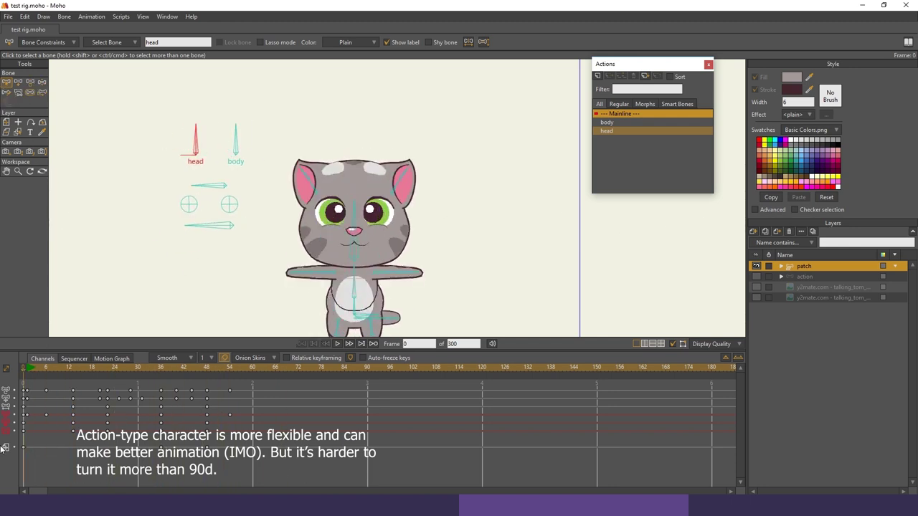
Hide the patch layer, make the action layer visible and select it for a close view of the cat's body
{"action": "left_click_drag", "start_coordinate": [321, 282], "coordinate": [301, 251]}
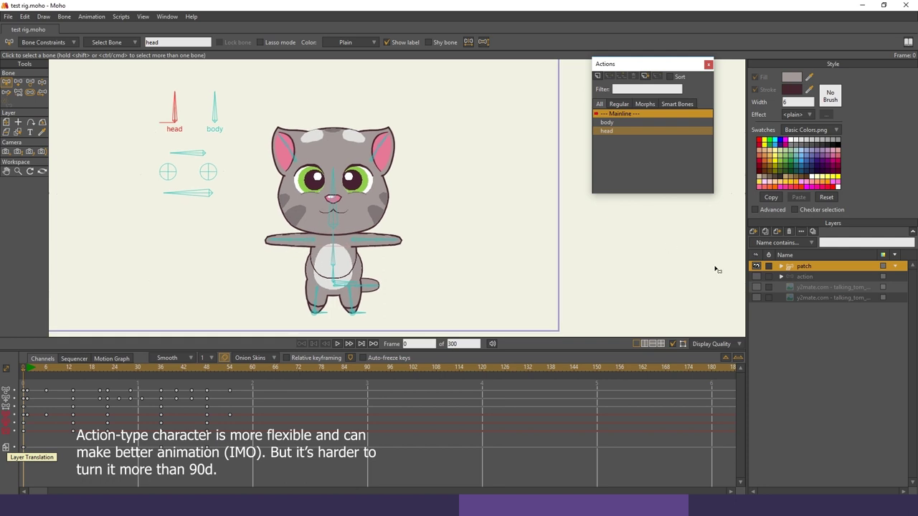
{"action": "left_click", "coordinate": [756, 266]}
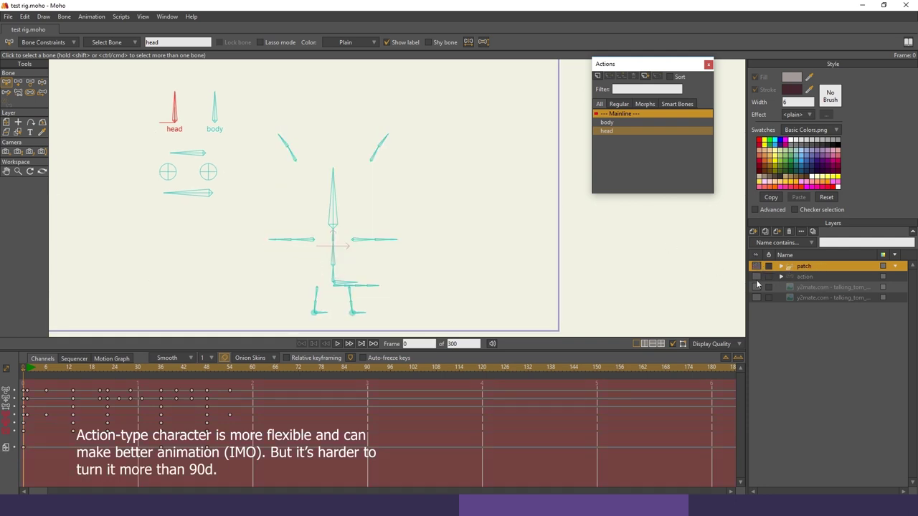
{"action": "left_click", "coordinate": [756, 276]}
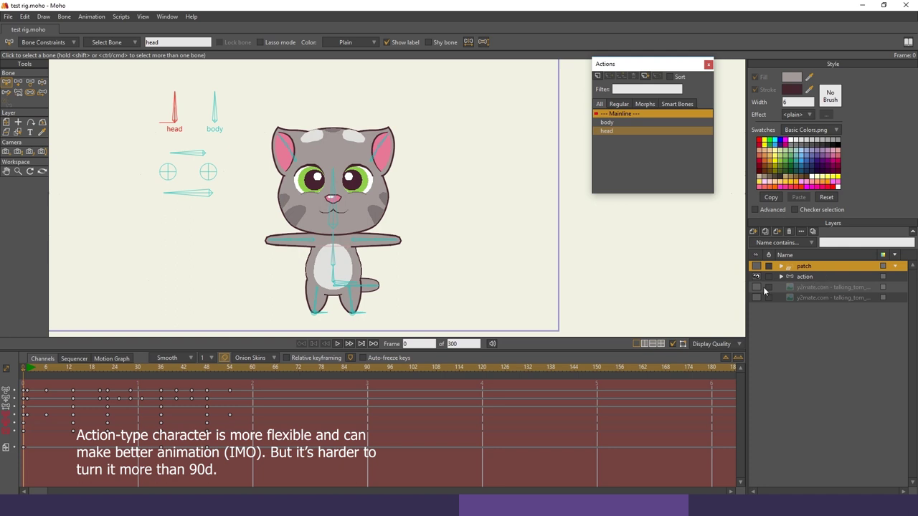
{"action": "left_click", "coordinate": [803, 277]}
{"action": "scroll", "coordinate": [325, 174], "scroll_direction": "up", "scroll_amount": 2}
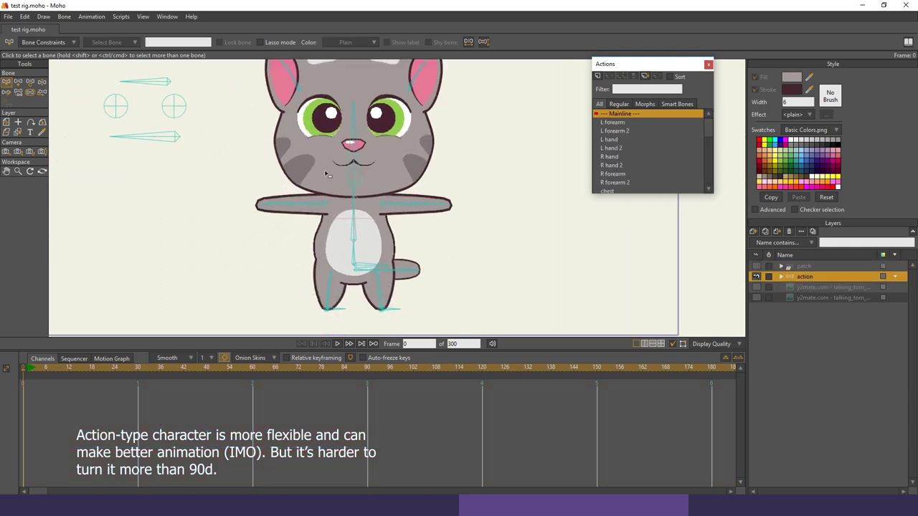
{"action": "scroll", "coordinate": [344, 236], "scroll_direction": "up", "scroll_amount": 4}
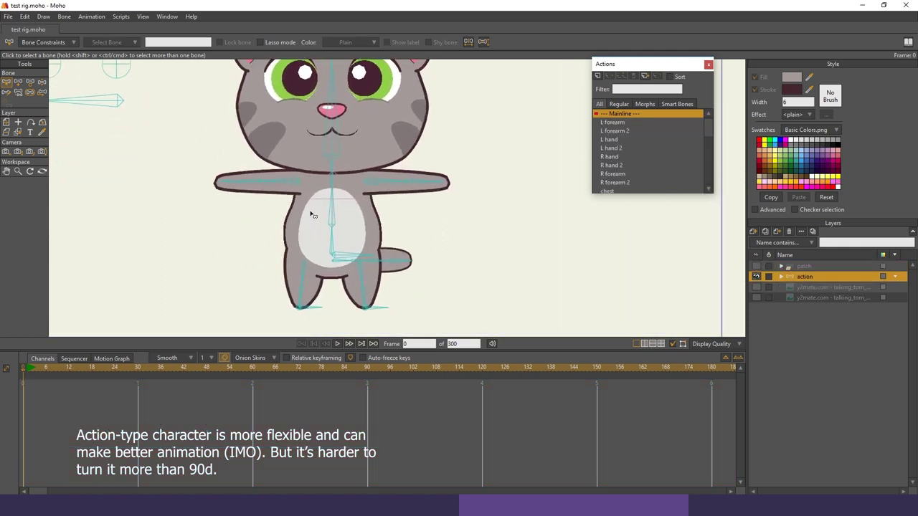
{"action": "left_click_drag", "start_coordinate": [320, 220], "coordinate": [325, 220]}
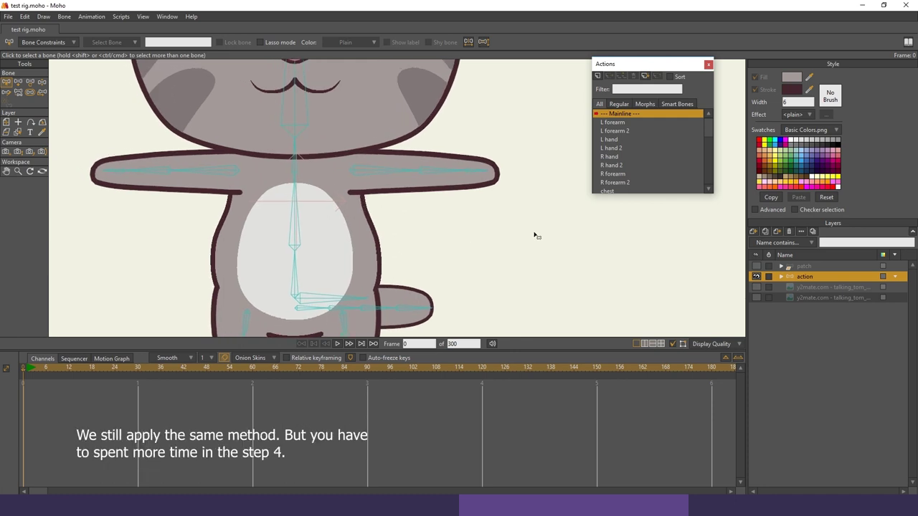
Show the patch layer together with the action layer, render a preview of frame 0 and close it
{"action": "left_click", "coordinate": [757, 266]}
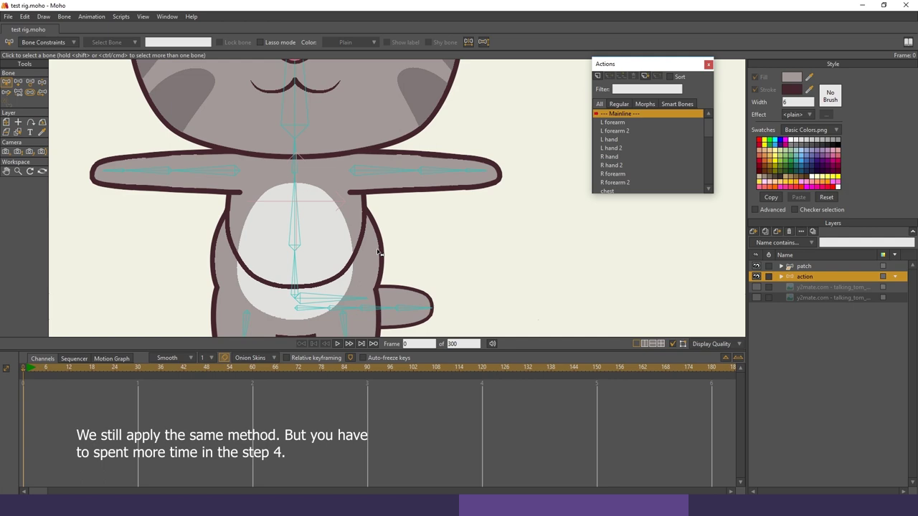
{"action": "key", "text": "ctrl+r"}
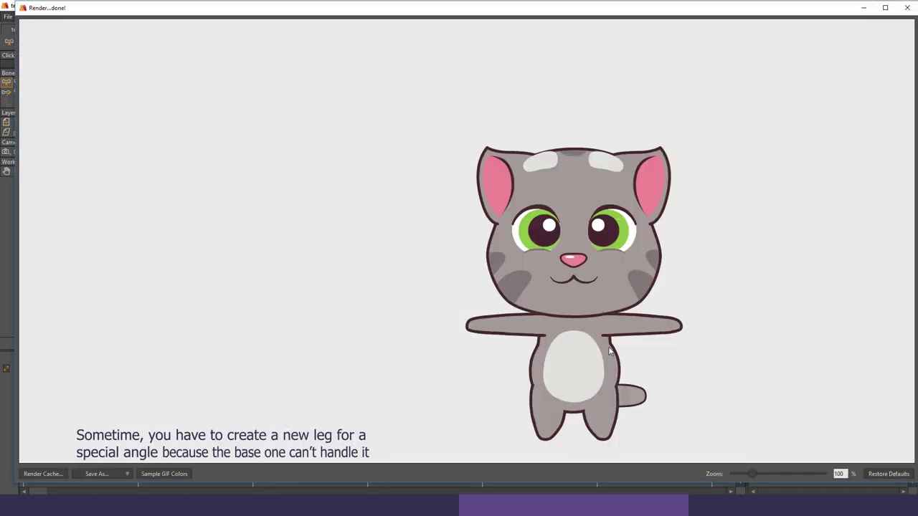
{"action": "left_click", "coordinate": [907, 7]}
{"action": "scroll", "coordinate": [311, 194], "scroll_direction": "up", "scroll_amount": 3}
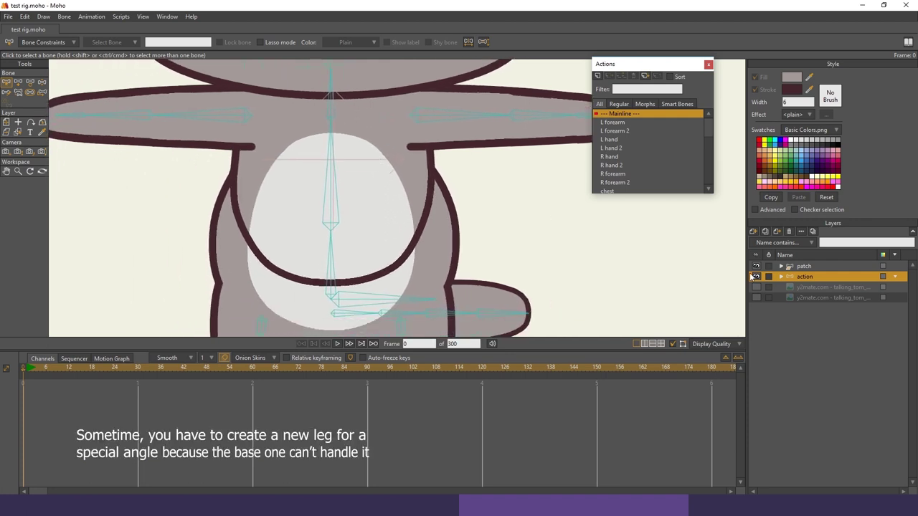
Toggle the patch layer's visibility to compare the body outlines of the two rigs around the torso
{"action": "left_click", "coordinate": [757, 266]}
{"action": "left_click", "coordinate": [758, 266]}
{"action": "left_click", "coordinate": [758, 266]}
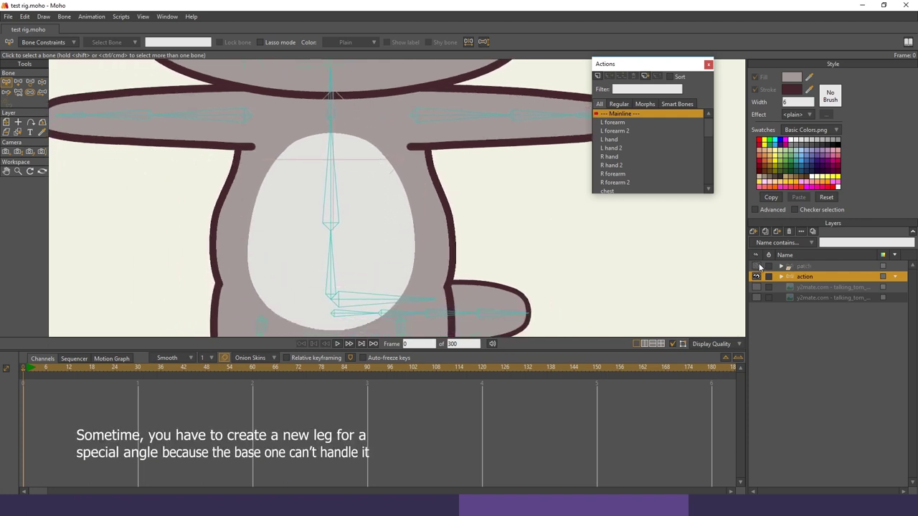
{"action": "scroll", "coordinate": [397, 222], "scroll_direction": "down", "scroll_amount": 4}
{"action": "scroll", "coordinate": [395, 229], "scroll_direction": "up", "scroll_amount": 4}
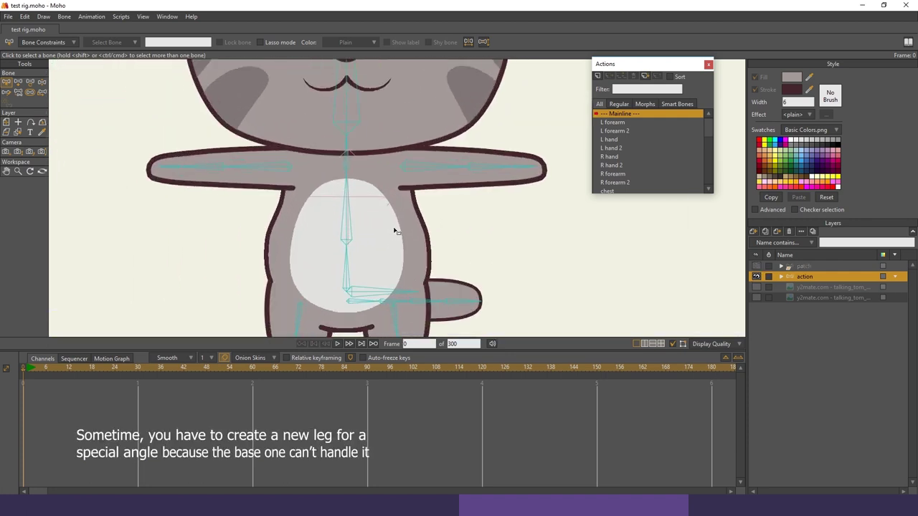
{"action": "scroll", "coordinate": [559, 291], "scroll_direction": "down", "scroll_amount": 1}
{"action": "left_click", "coordinate": [756, 266]}
{"action": "scroll", "coordinate": [496, 228], "scroll_direction": "up", "scroll_amount": 5}
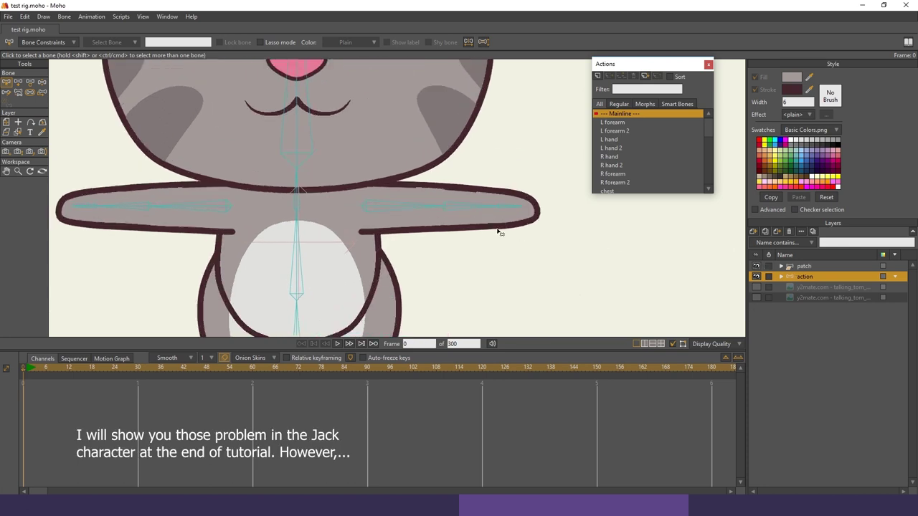
Test-bend the left arm with Manipulate Bones on the action layer and on the patch layer
{"action": "key", "text": "z"}
{"action": "left_click_drag", "start_coordinate": [495, 227], "coordinate": [356, 343]}
{"action": "left_click", "coordinate": [806, 268]}
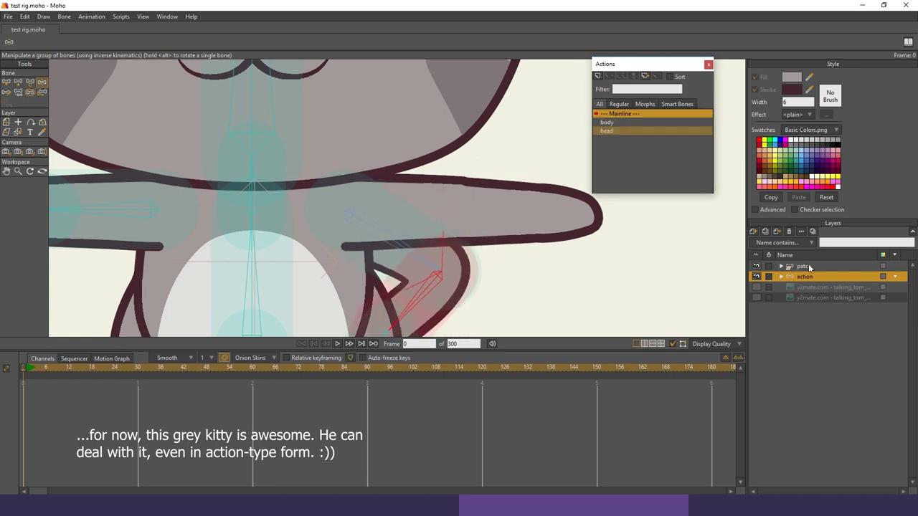
{"action": "left_click_drag", "start_coordinate": [492, 208], "coordinate": [424, 243]}
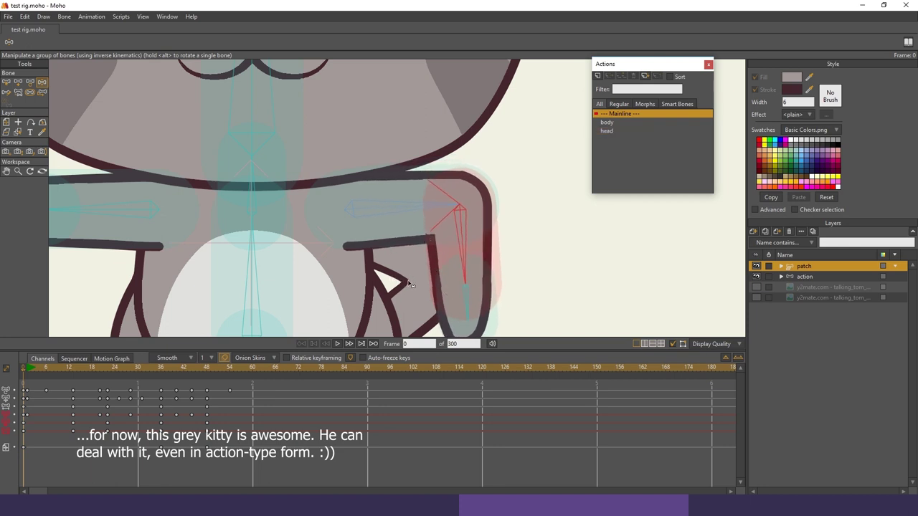
Hide the patch layer and switch from manipulating bones back to selecting them
{"action": "left_click", "coordinate": [755, 266]}
{"action": "left_click", "coordinate": [755, 266]}
{"action": "left_click", "coordinate": [756, 267]}
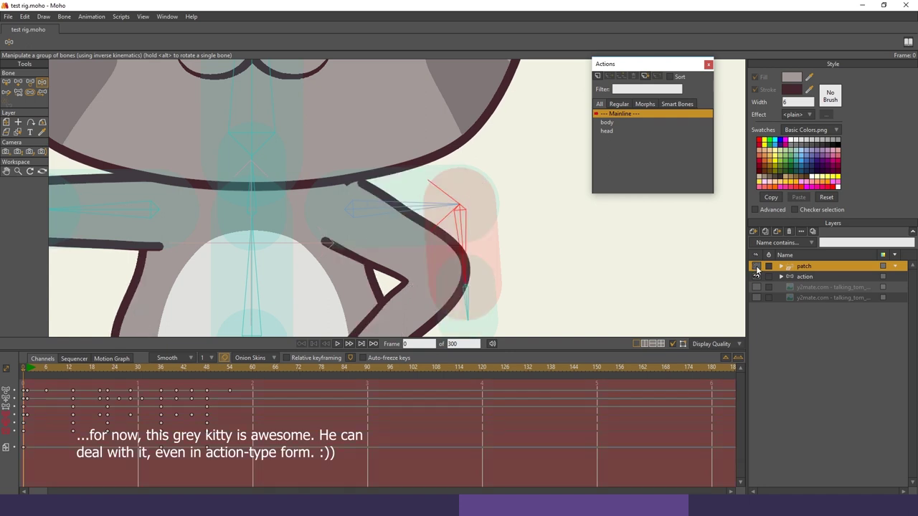
{"action": "scroll", "coordinate": [433, 235], "scroll_direction": "down", "scroll_amount": 5}
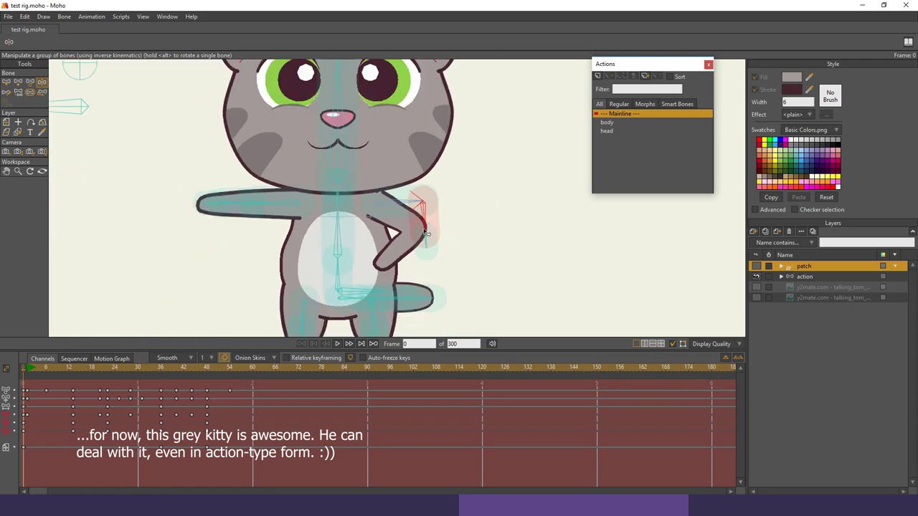
{"action": "key", "text": "b"}
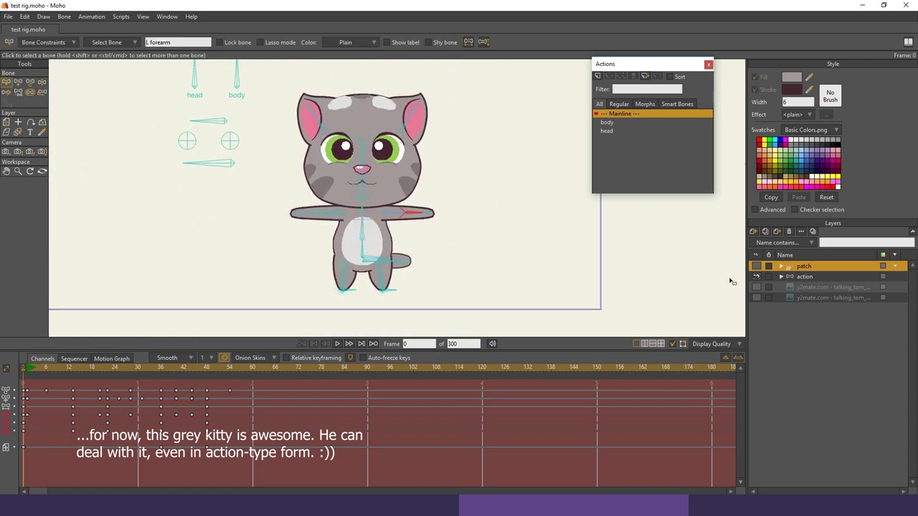
Compare the list of actions stored on the action layer with the list on the patch layer
{"action": "left_click", "coordinate": [822, 279]}
{"action": "scroll", "coordinate": [381, 191], "scroll_direction": "up", "scroll_amount": 3}
{"action": "scroll", "coordinate": [423, 189], "scroll_direction": "down", "scroll_amount": 4}
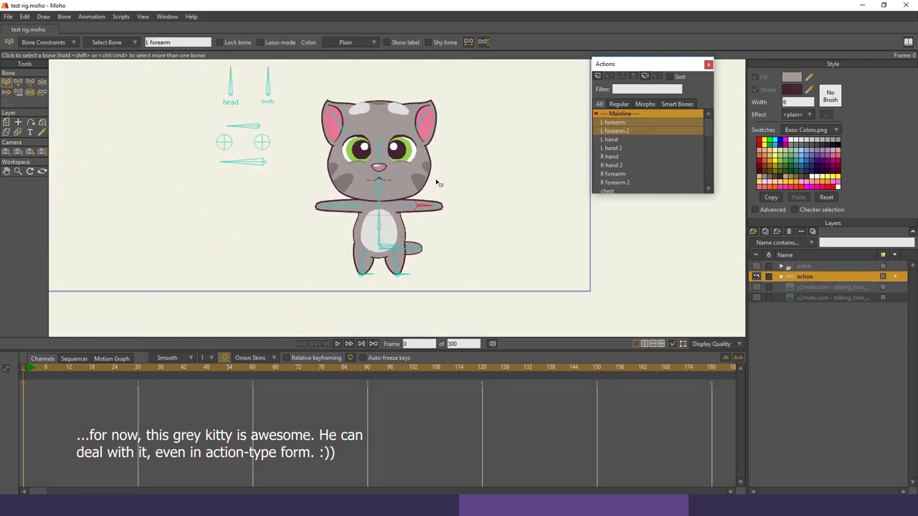
{"action": "scroll", "coordinate": [433, 189], "scroll_direction": "up", "scroll_amount": 2}
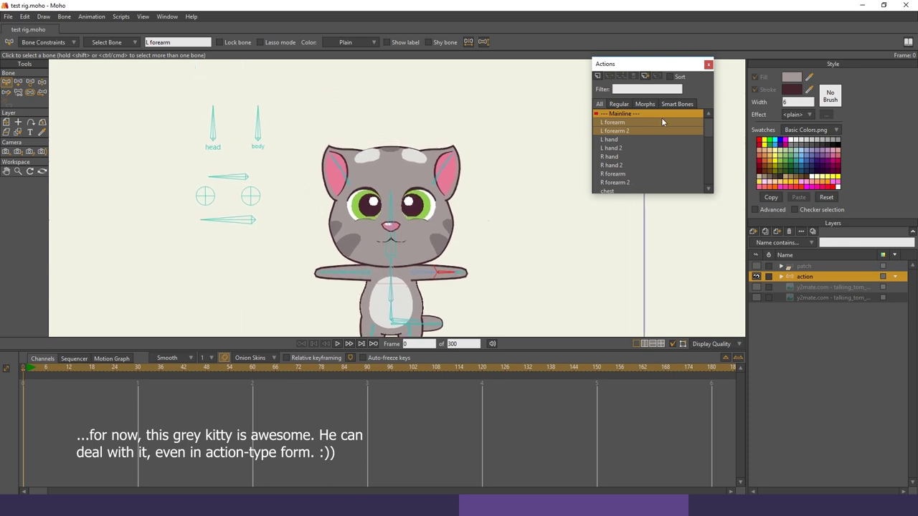
{"action": "scroll", "coordinate": [621, 149], "scroll_direction": "down", "scroll_amount": 2}
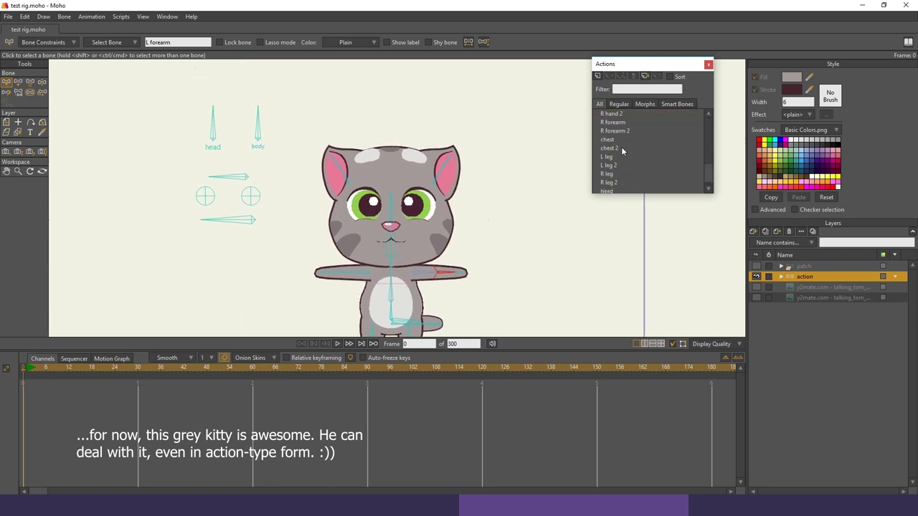
{"action": "left_click", "coordinate": [814, 267]}
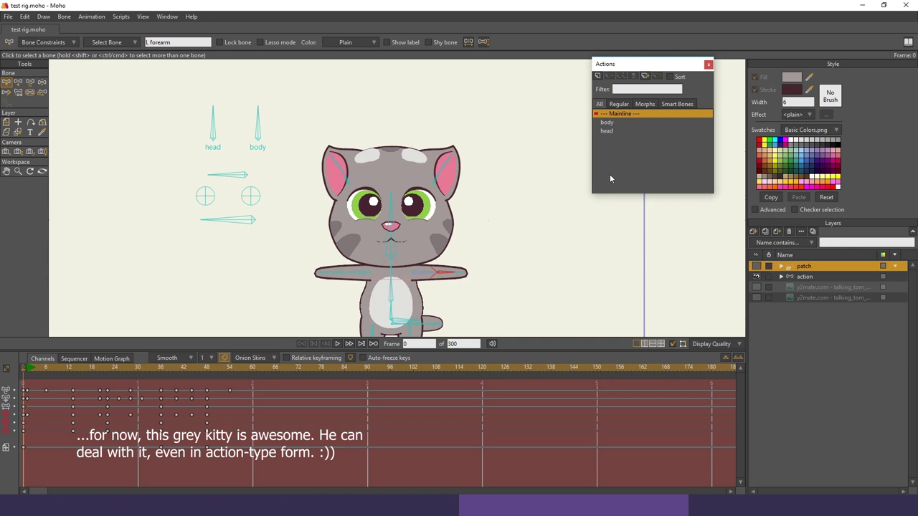
{"action": "left_click", "coordinate": [827, 279]}
{"action": "scroll", "coordinate": [628, 140], "scroll_direction": "down", "scroll_amount": 3}
{"action": "scroll", "coordinate": [628, 140], "scroll_direction": "down", "scroll_amount": 3}
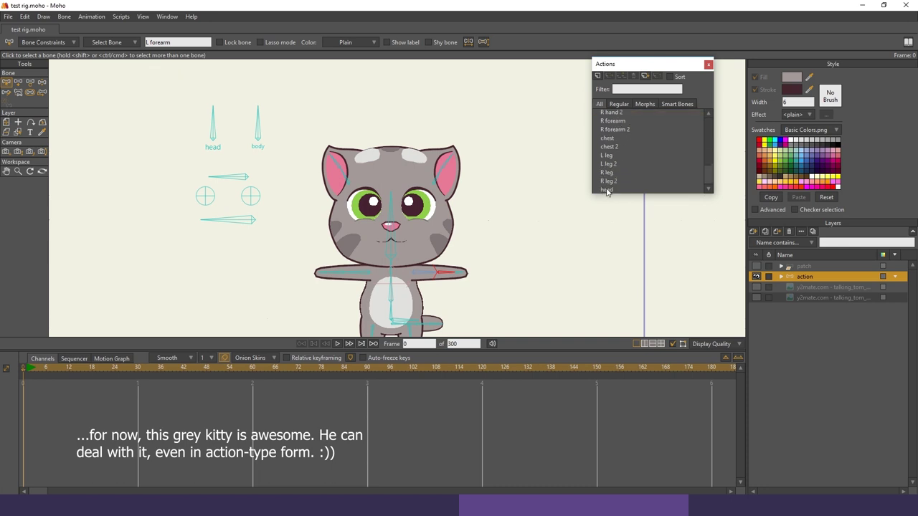
Open the action layer's head action, scrub the head turn to frame 12 and overlay frame 0 as an onion skin
{"action": "left_click", "coordinate": [606, 190]}
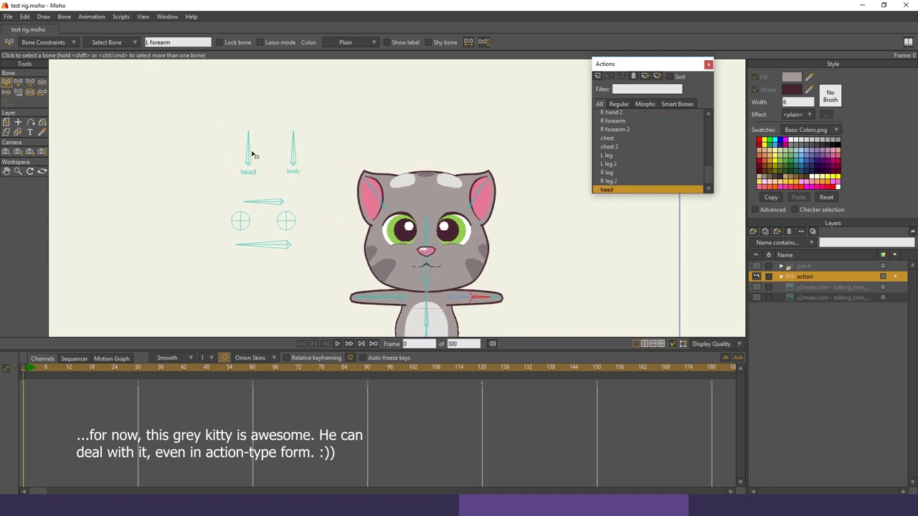
{"action": "left_click_drag", "start_coordinate": [253, 154], "coordinate": [247, 156]}
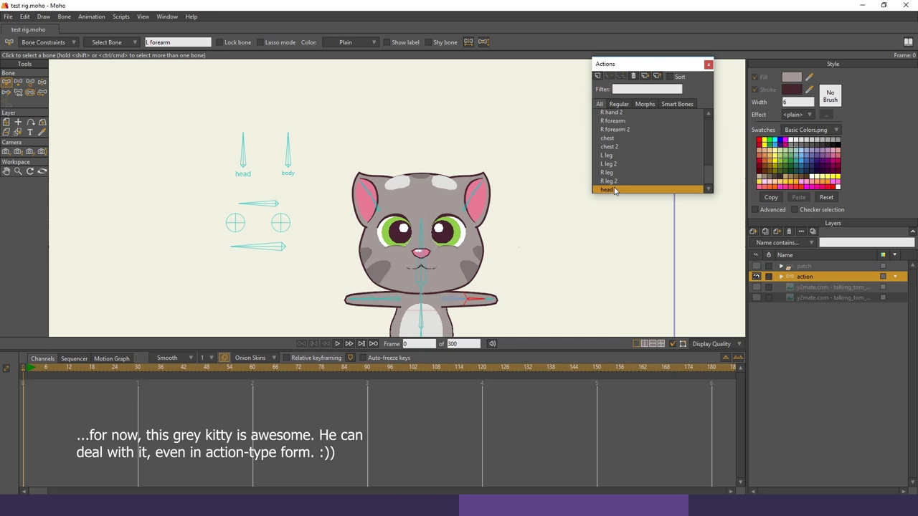
{"action": "double_click", "coordinate": [614, 190]}
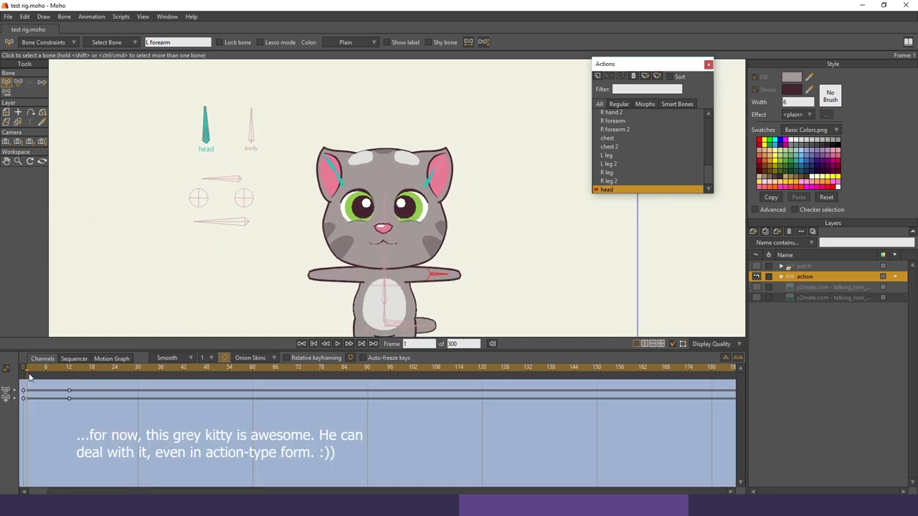
{"action": "left_click_drag", "start_coordinate": [31, 371], "coordinate": [70, 376]}
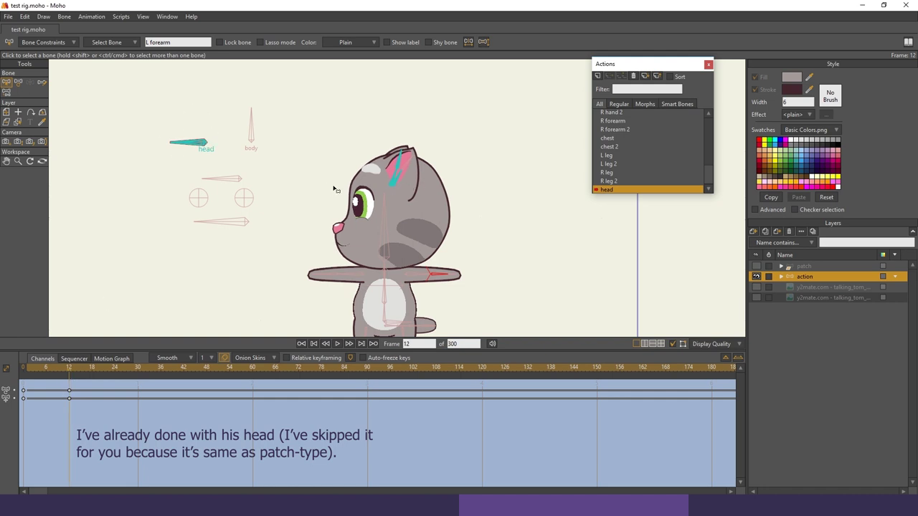
{"action": "left_click", "coordinate": [23, 377]}
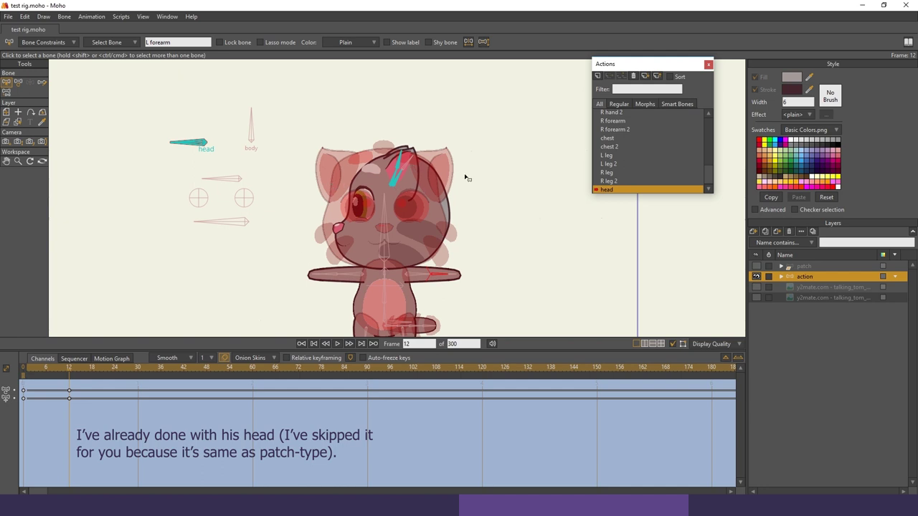
Expand the action layer, select its head group and scrub the head turn to frame 12 without the onion skin
{"action": "left_click", "coordinate": [781, 276]}
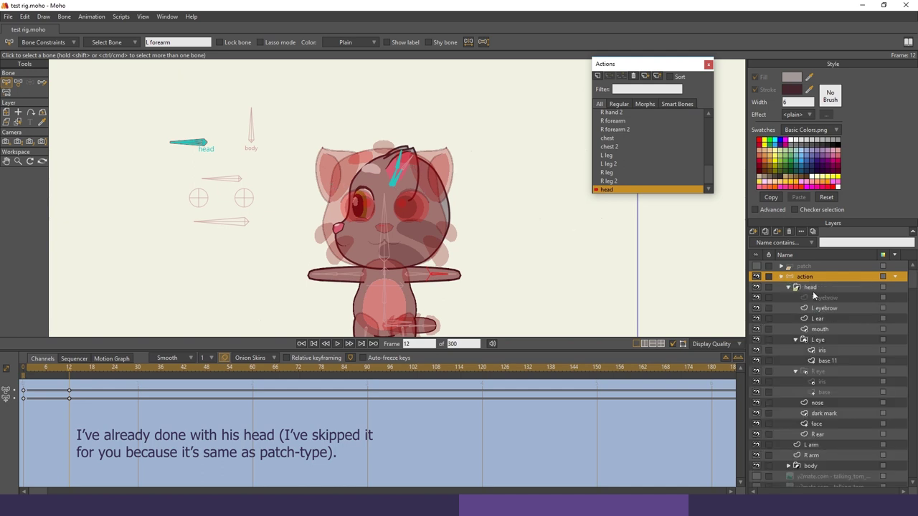
{"action": "left_click", "coordinate": [793, 290]}
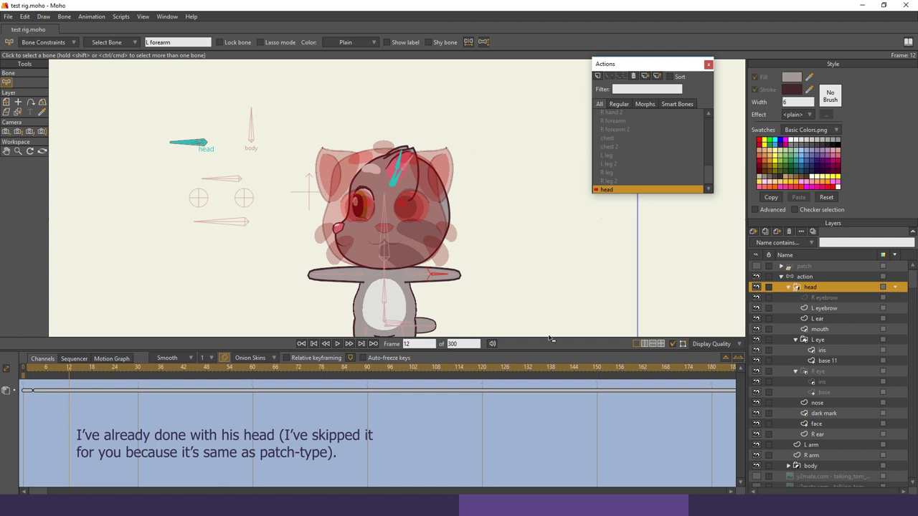
{"action": "left_click", "coordinate": [33, 370]}
{"action": "left_click_drag", "start_coordinate": [32, 370], "coordinate": [68, 380]}
{"action": "scroll", "coordinate": [420, 241], "scroll_direction": "up", "scroll_amount": 3}
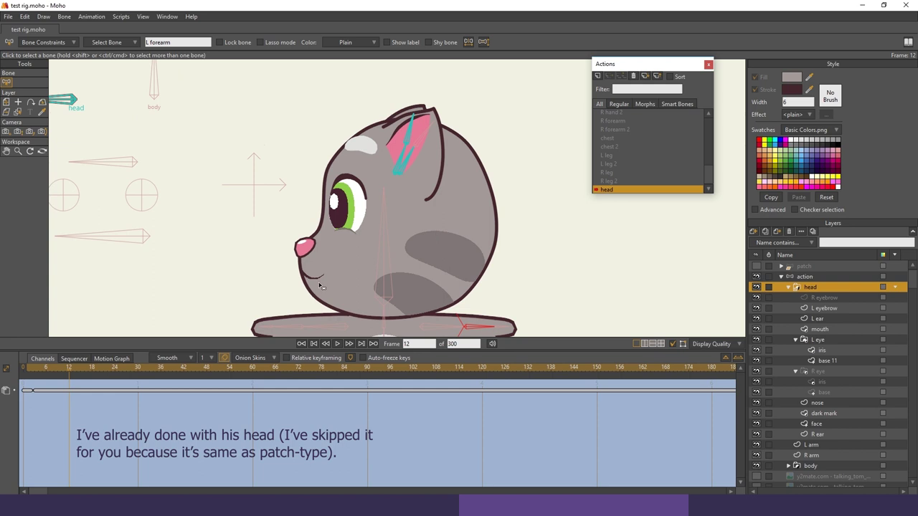
Collapse the head group, reselect the action layer and return from the head action to the Mainline timeline
{"action": "left_click", "coordinate": [788, 287]}
{"action": "left_click", "coordinate": [811, 277]}
{"action": "scroll", "coordinate": [398, 195], "scroll_direction": "down", "scroll_amount": 5}
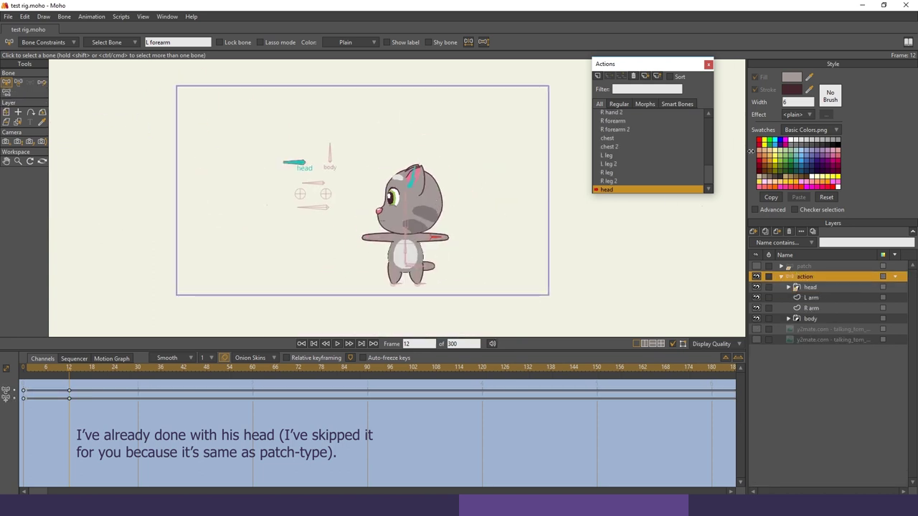
{"action": "left_click_drag", "start_coordinate": [709, 179], "coordinate": [706, 124]}
{"action": "left_click", "coordinate": [628, 117]}
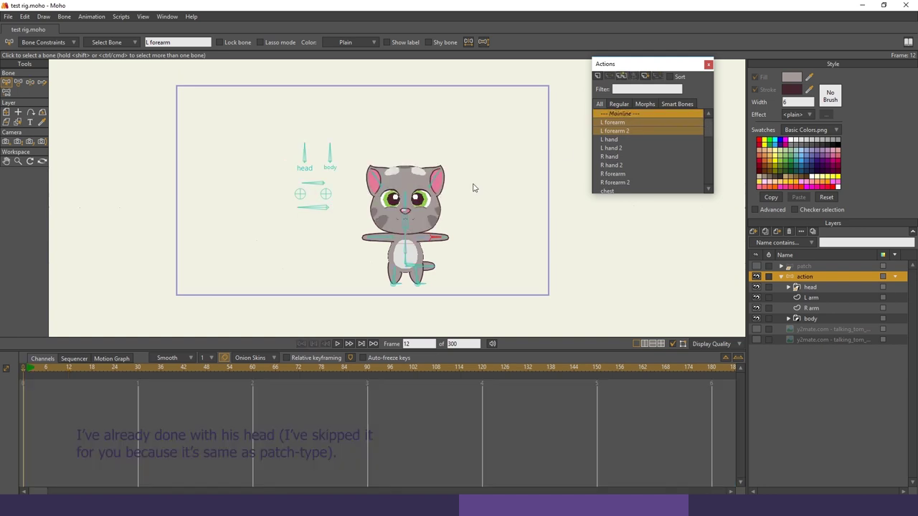
Select the body control bone beside the cat on the action layer
{"action": "scroll", "coordinate": [286, 266], "scroll_direction": "up", "scroll_amount": 5}
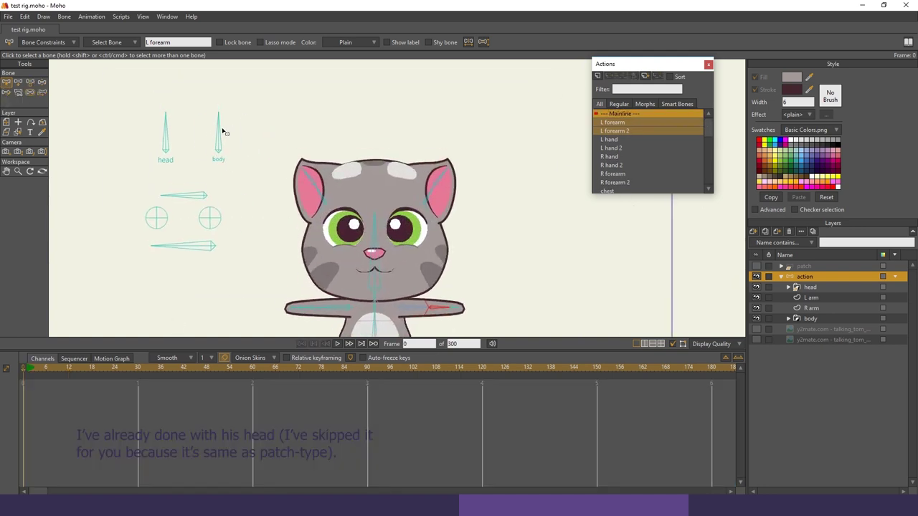
{"action": "key", "text": "z"}
{"action": "left_click_drag", "start_coordinate": [276, 173], "coordinate": [245, 145]}
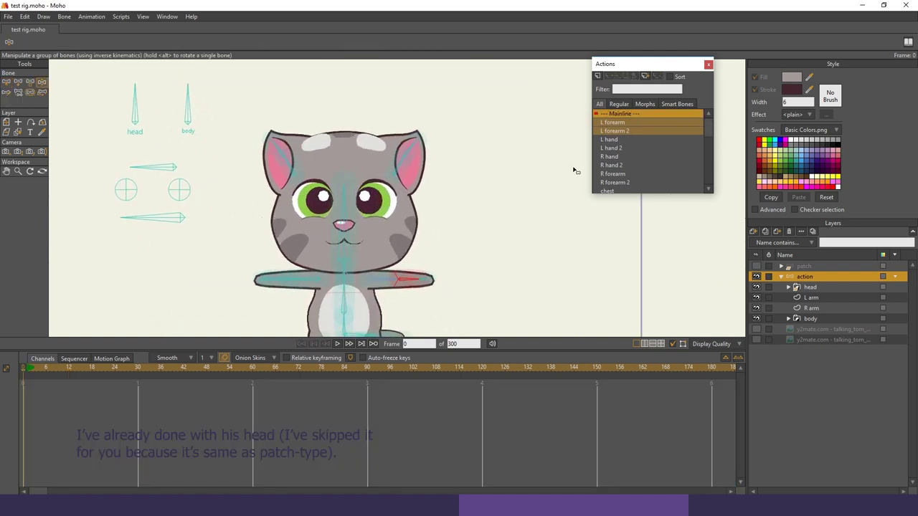
{"action": "key", "text": "b"}
{"action": "left_click", "coordinate": [188, 117]}
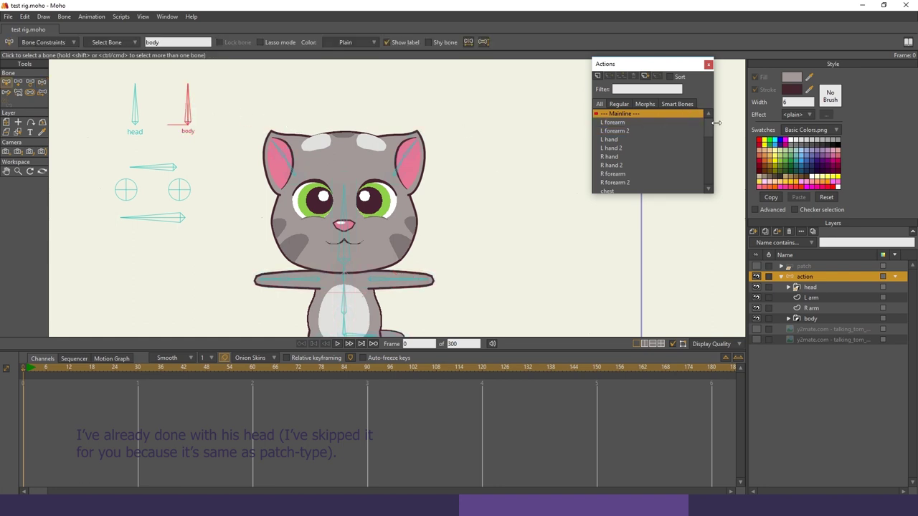
Create a smart bone action named body for the body control bone and go to frame 12
{"action": "left_click", "coordinate": [598, 77]}
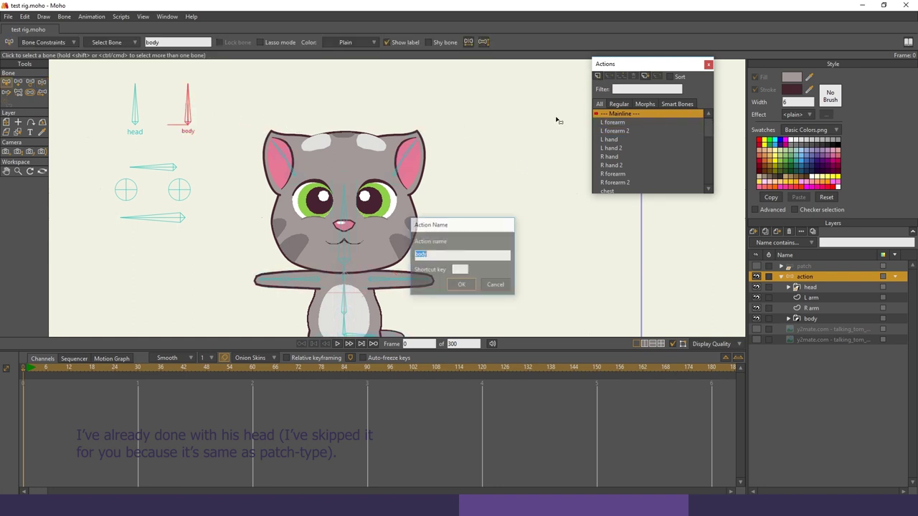
{"action": "left_click", "coordinate": [457, 286]}
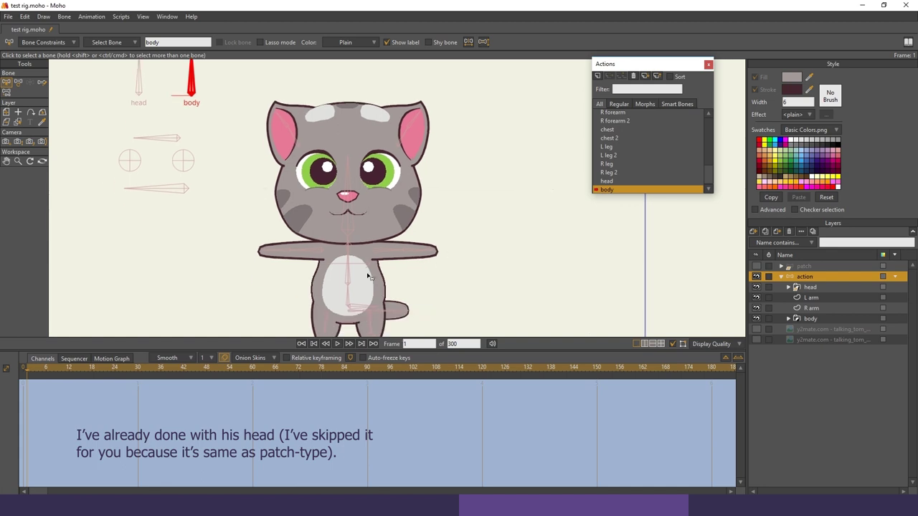
{"action": "left_click", "coordinate": [69, 367]}
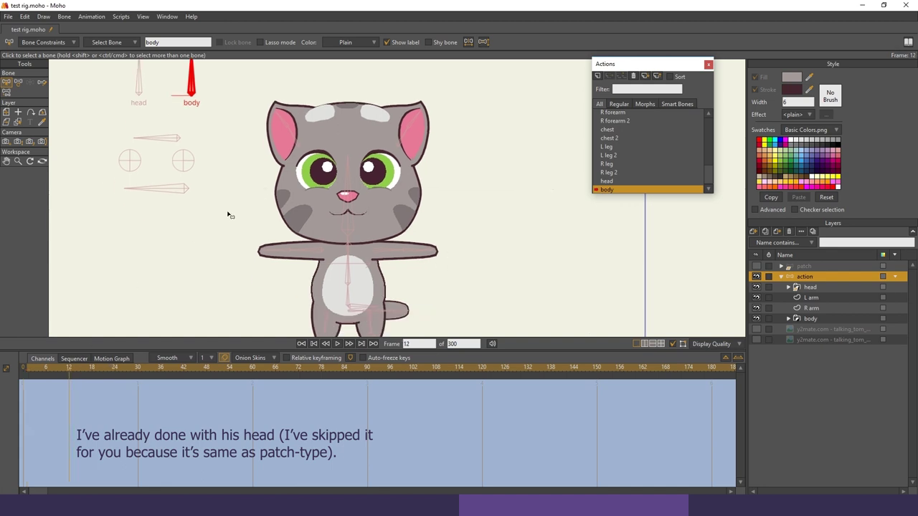
Move both arm bones in to the body's centre line at frame 12 using Transform Bone
{"action": "key", "text": "t"}
{"action": "left_click_drag", "start_coordinate": [177, 120], "coordinate": [138, 155]}
{"action": "left_click_drag", "start_coordinate": [339, 206], "coordinate": [354, 123]}
{"action": "scroll", "coordinate": [347, 243], "scroll_direction": "up", "scroll_amount": 4}
{"action": "left_click_drag", "start_coordinate": [396, 207], "coordinate": [353, 208]}
Bring both leg bones and their foot bones together under the body's centre and shift the tail bone toward the back
{"action": "left_click", "coordinate": [412, 222]}
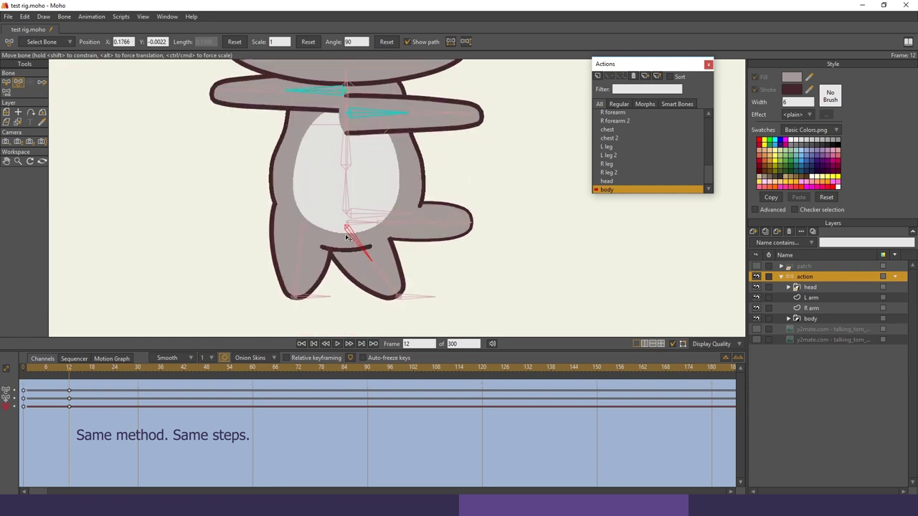
{"action": "left_click", "coordinate": [349, 295]}
{"action": "left_click_drag", "start_coordinate": [350, 295], "coordinate": [353, 296]}
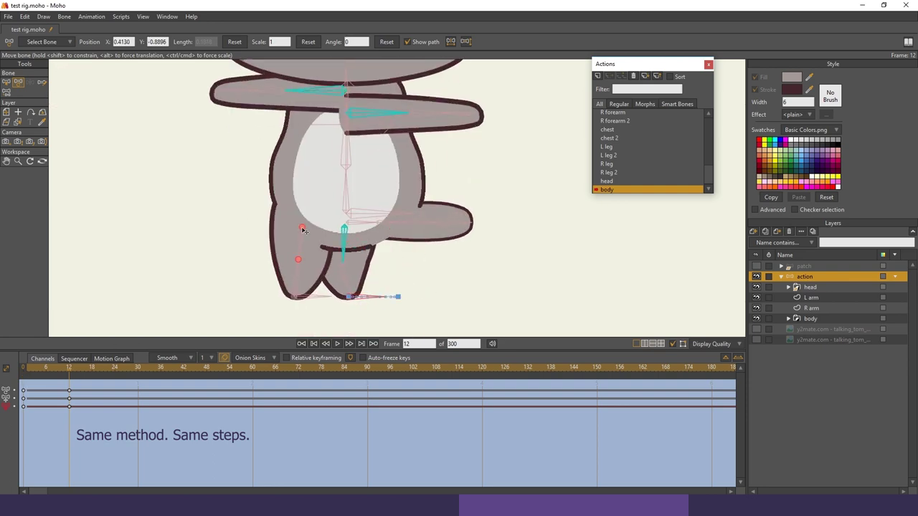
{"action": "left_click_drag", "start_coordinate": [304, 229], "coordinate": [333, 233]}
{"action": "scroll", "coordinate": [376, 215], "scroll_direction": "up", "scroll_amount": 4}
{"action": "left_click_drag", "start_coordinate": [344, 176], "coordinate": [357, 172]}
{"action": "left_click_drag", "start_coordinate": [239, 266], "coordinate": [391, 249]}
{"action": "scroll", "coordinate": [392, 249], "scroll_direction": "down", "scroll_amount": 3}
{"action": "key", "text": "ctrl+r"}
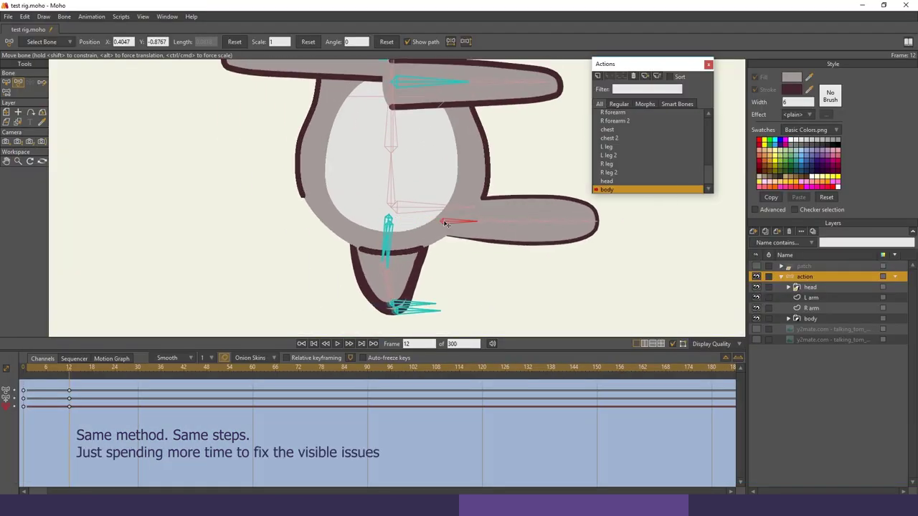
{"action": "scroll", "coordinate": [432, 172], "scroll_direction": "down", "scroll_amount": 1}
{"action": "scroll", "coordinate": [391, 236], "scroll_direction": "up", "scroll_amount": 3}
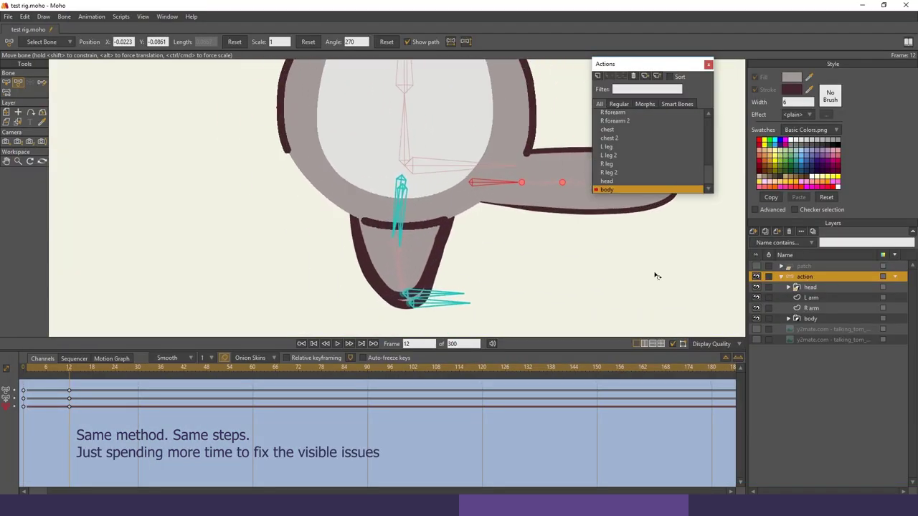
Enable animated layer ordering in the settings of the action layer and its body group, and move to frame 3
{"action": "double_click", "coordinate": [803, 277]}
{"action": "left_click", "coordinate": [592, 75]}
{"action": "left_click", "coordinate": [558, 134]}
{"action": "left_click", "coordinate": [655, 396]}
{"action": "left_click_drag", "start_coordinate": [70, 373], "coordinate": [34, 375]}
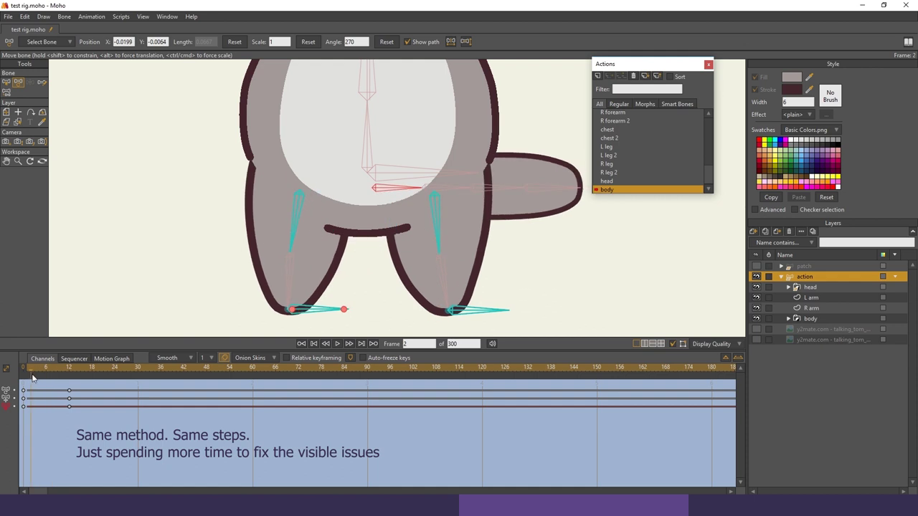
{"action": "left_click", "coordinate": [789, 318]}
{"action": "double_click", "coordinate": [810, 319]}
{"action": "left_click", "coordinate": [616, 75]}
{"action": "left_click", "coordinate": [557, 134]}
{"action": "left_click", "coordinate": [655, 396]}
Reorder the L leg layer above the body layer inside the body group at frame 3
{"action": "left_click", "coordinate": [798, 341]}
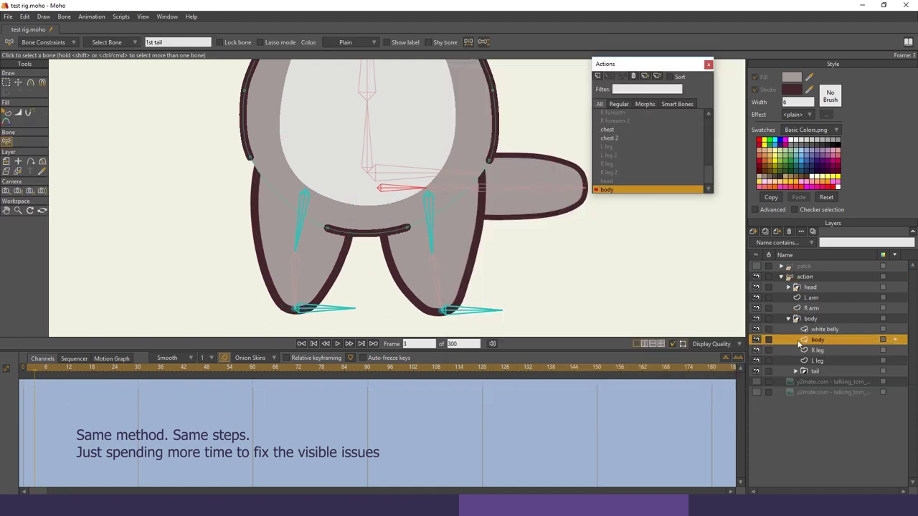
{"action": "left_click", "coordinate": [816, 351]}
{"action": "left_click_drag", "start_coordinate": [820, 360], "coordinate": [819, 335]}
{"action": "scroll", "coordinate": [477, 256], "scroll_direction": "down", "scroll_amount": 1}
{"action": "left_click_drag", "start_coordinate": [478, 255], "coordinate": [463, 247]}
Return to the Mainline timeline at frame 0 and edit the R leg's upper outline with the Hide Edge and Line Width tools
{"action": "mouse_move", "coordinate": [36, 373]}
{"action": "left_mouse_down"}
{"action": "mouse_move", "coordinate": [24, 375]}
{"action": "mouse_move", "coordinate": [70, 376]}
{"action": "mouse_move", "coordinate": [23, 375]}
{"action": "left_mouse_up"}
{"action": "scroll", "coordinate": [634, 119], "scroll_direction": "up", "scroll_amount": 5}
{"action": "double_click", "coordinate": [634, 114]}
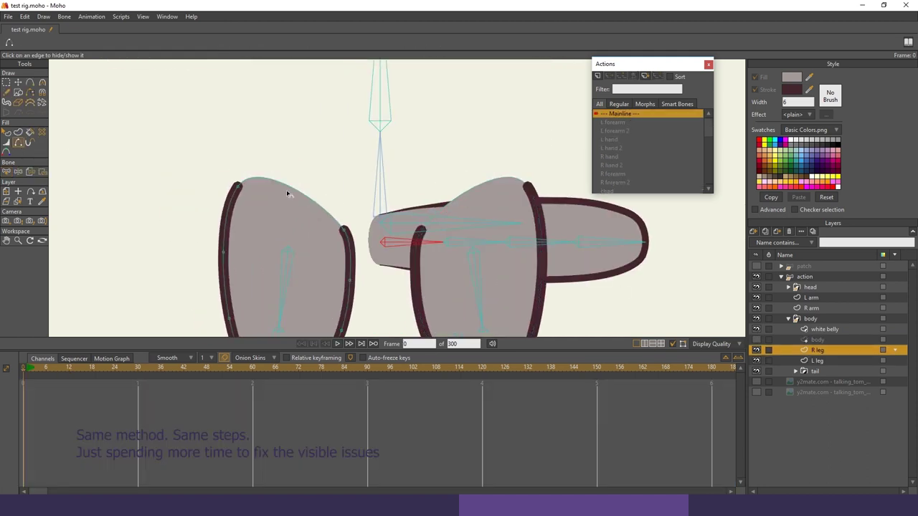
{"action": "key", "text": "w"}
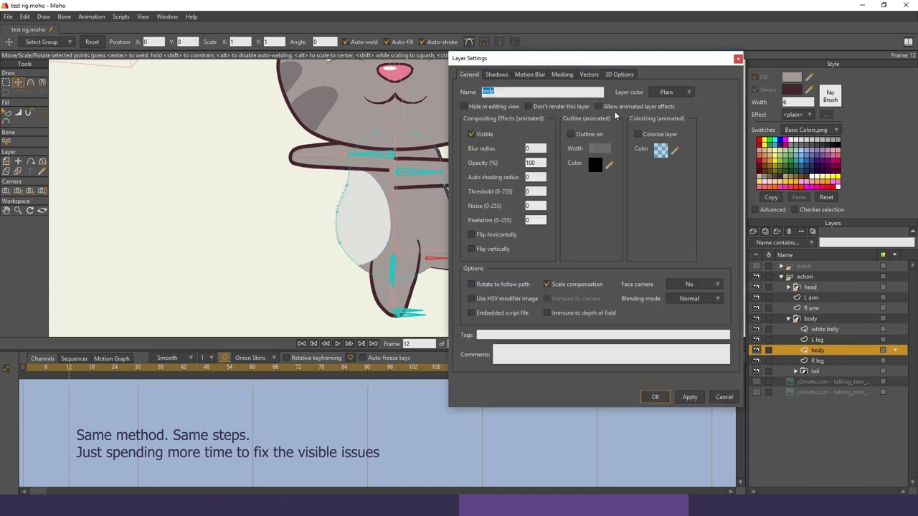
Adjust the white belly layer's points at frame 12 of the body action to fit the front of the side-view body
{"action": "left_click", "coordinate": [816, 329]}
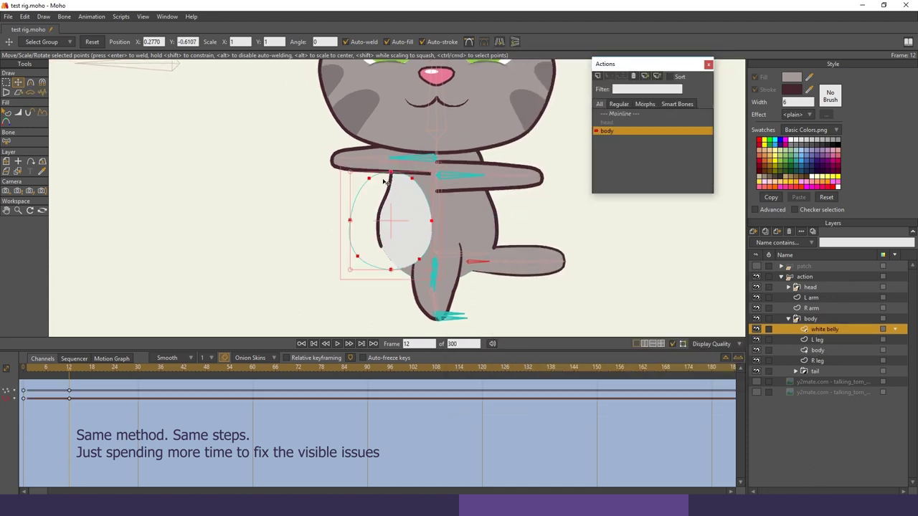
{"action": "left_click_drag", "start_coordinate": [369, 187], "coordinate": [371, 185]}
{"action": "left_click_drag", "start_coordinate": [373, 234], "coordinate": [432, 205]}
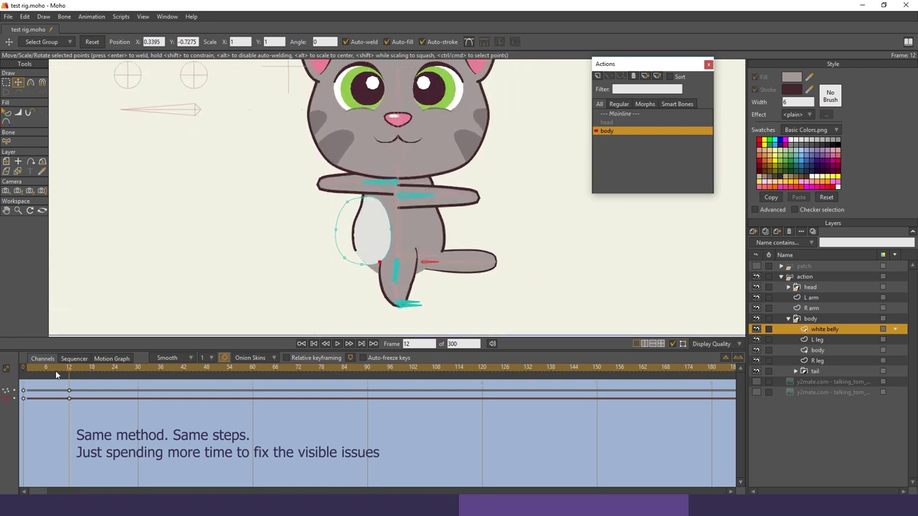
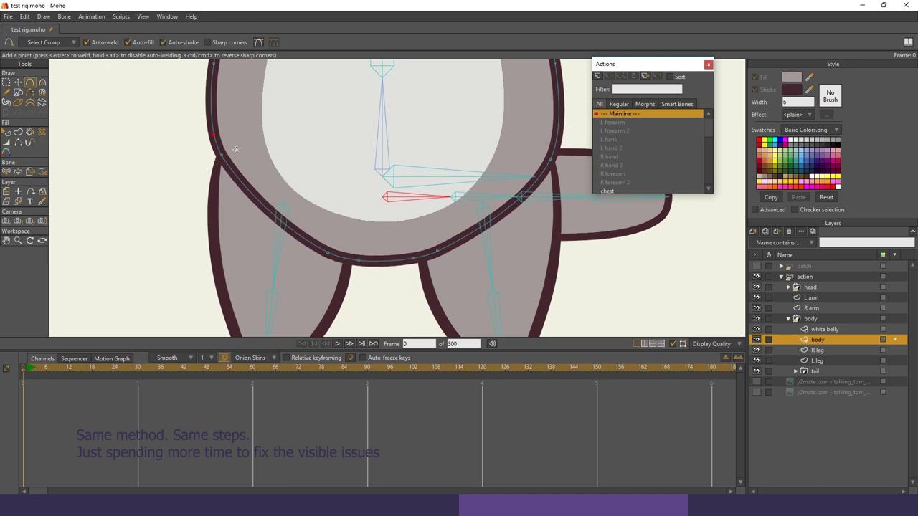
Refine the body layer's lower outline on the Mainline at frame 0, repositioning its left and bottom points and adjusting their line width
{"action": "key", "text": "t"}
{"action": "left_click_drag", "start_coordinate": [220, 154], "coordinate": [230, 168]}
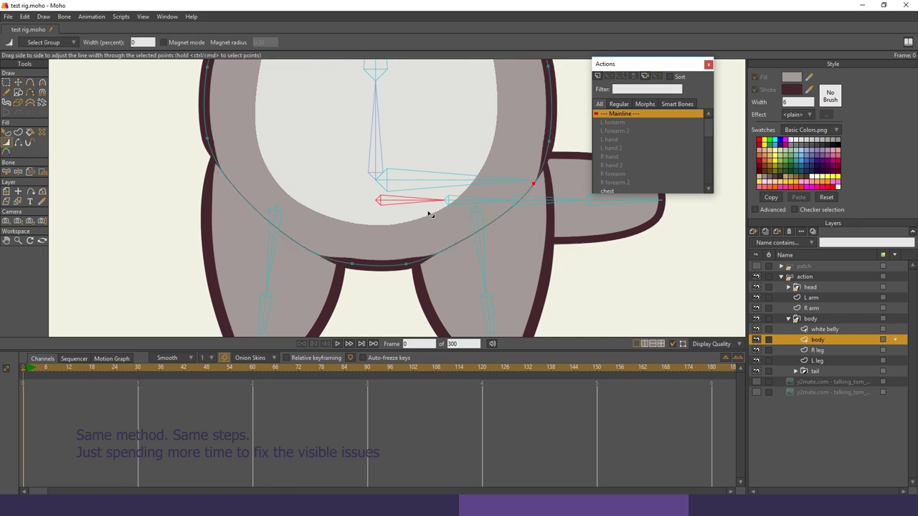
{"action": "key", "text": "ctrl+r"}
{"action": "left_click", "coordinate": [906, 7]}
{"action": "key", "text": "t"}
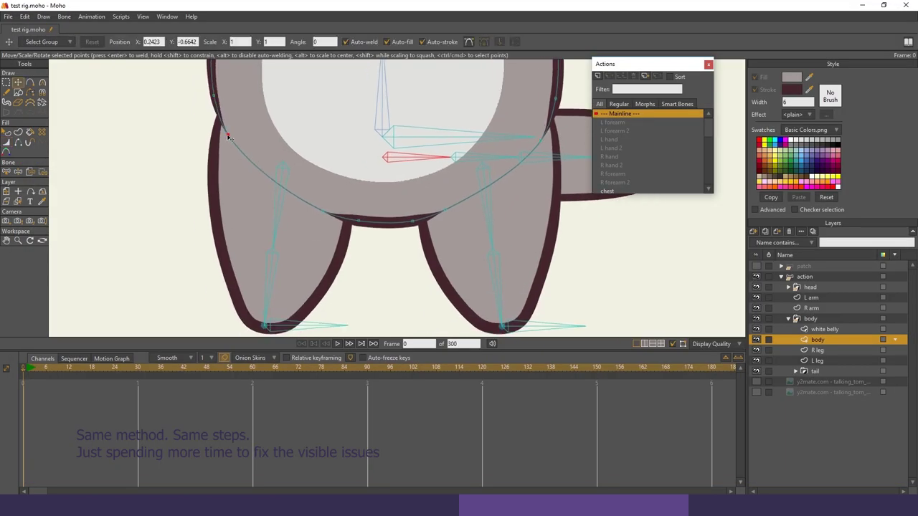
{"action": "left_click", "coordinate": [357, 220]}
{"action": "left_click_drag", "start_coordinate": [380, 239], "coordinate": [380, 177]}
{"action": "key", "text": "w"}
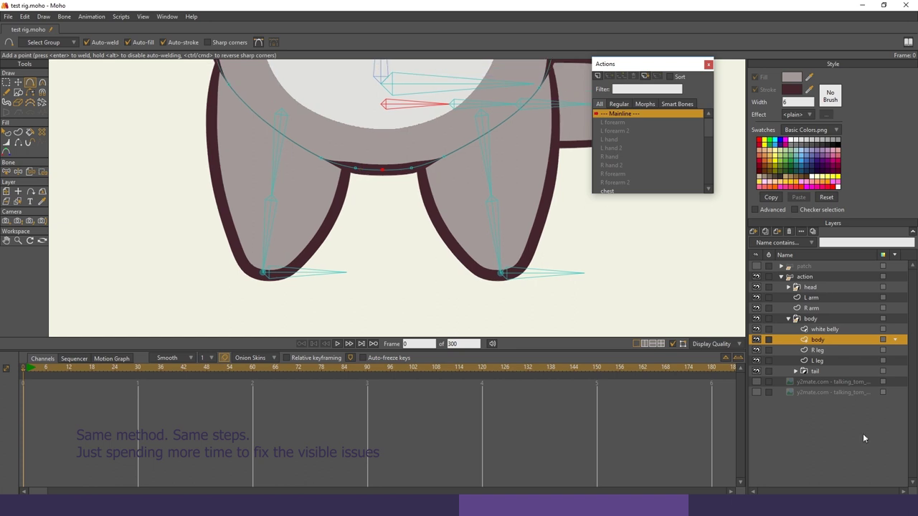
Reposition the body outline points above the right-hand leg and beside the tail to blend with the leg outline
{"action": "key", "text": "t"}
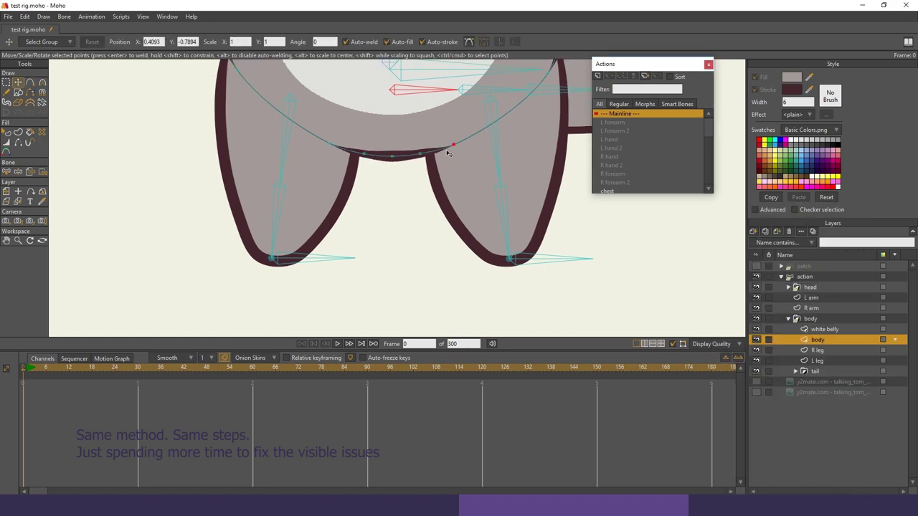
{"action": "scroll", "coordinate": [420, 157], "scroll_direction": "up", "scroll_amount": 2}
{"action": "left_click_drag", "start_coordinate": [407, 150], "coordinate": [269, 250]}
{"action": "left_click_drag", "start_coordinate": [507, 81], "coordinate": [500, 86]}
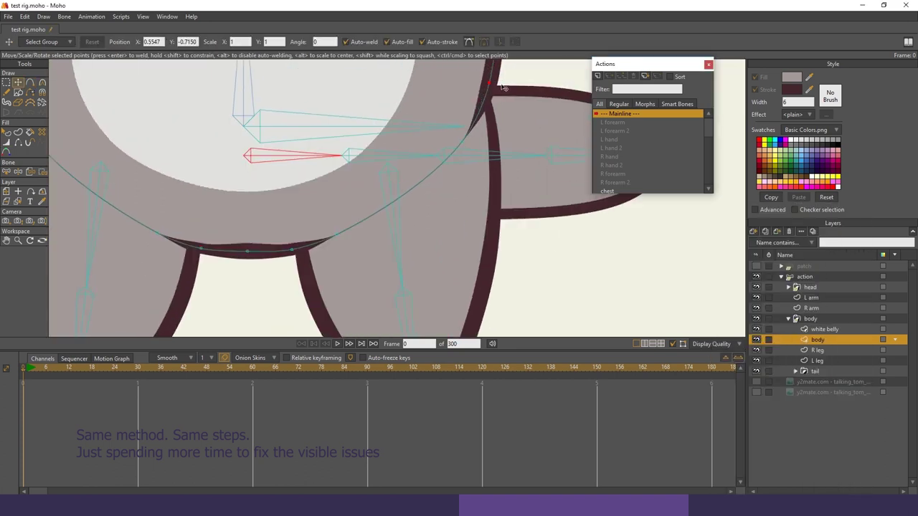
{"action": "left_click_drag", "start_coordinate": [489, 132], "coordinate": [474, 142]}
{"action": "scroll", "coordinate": [472, 151], "scroll_direction": "down", "scroll_amount": 4}
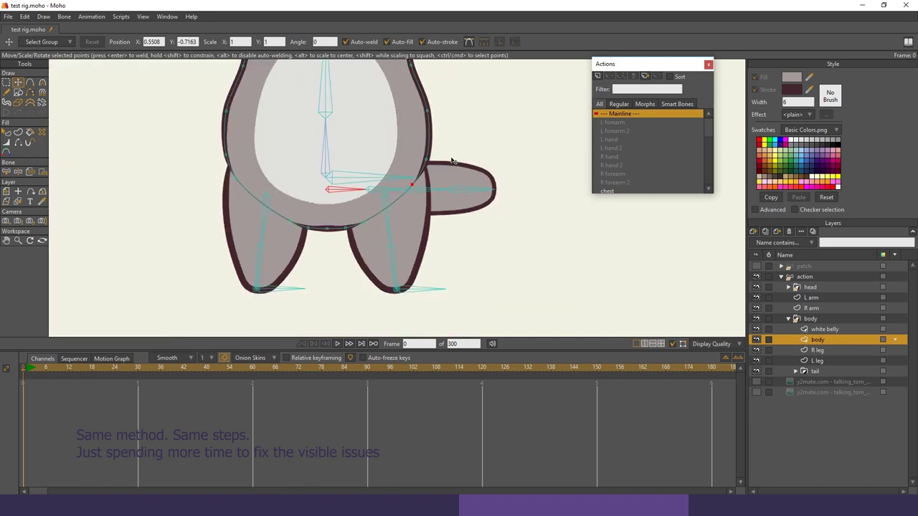
Select the action layer, reopen its body action and move to frame 12
{"action": "mouse_move", "coordinate": [708, 129]}
{"action": "left_mouse_down"}
{"action": "mouse_move", "coordinate": [708, 160]}
{"action": "mouse_move", "coordinate": [709, 128]}
{"action": "left_mouse_up"}
{"action": "left_click", "coordinate": [804, 276]}
{"action": "scroll", "coordinate": [610, 144], "scroll_direction": "down", "scroll_amount": 4}
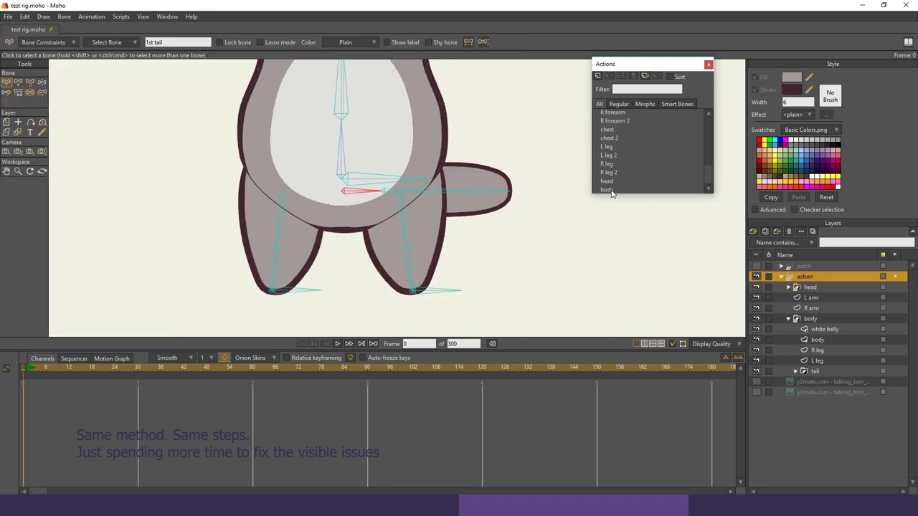
{"action": "double_click", "coordinate": [609, 190]}
{"action": "left_click_drag", "start_coordinate": [30, 369], "coordinate": [70, 389]}
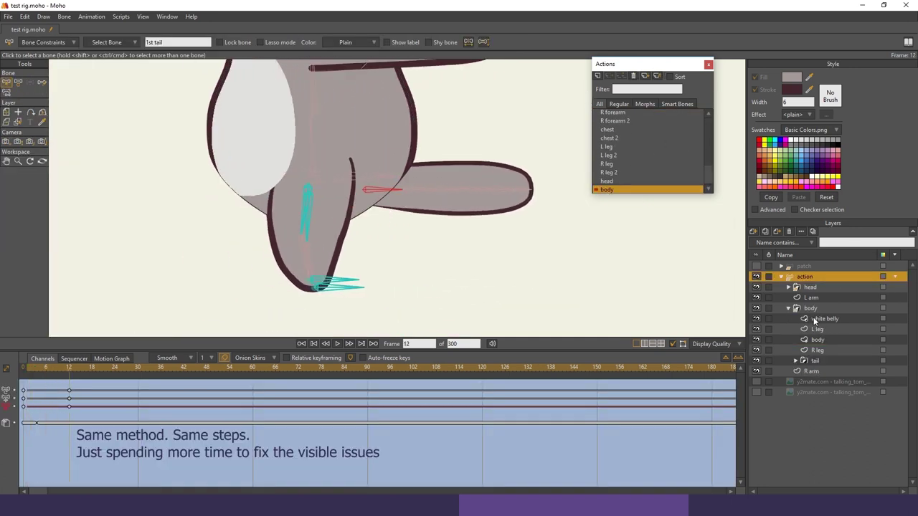
Reshape the back edge of the body layer at frame 12 by moving its upper, middle and lower outline points inward
{"action": "left_click", "coordinate": [818, 339]}
{"action": "left_click_drag", "start_coordinate": [391, 279], "coordinate": [387, 288]}
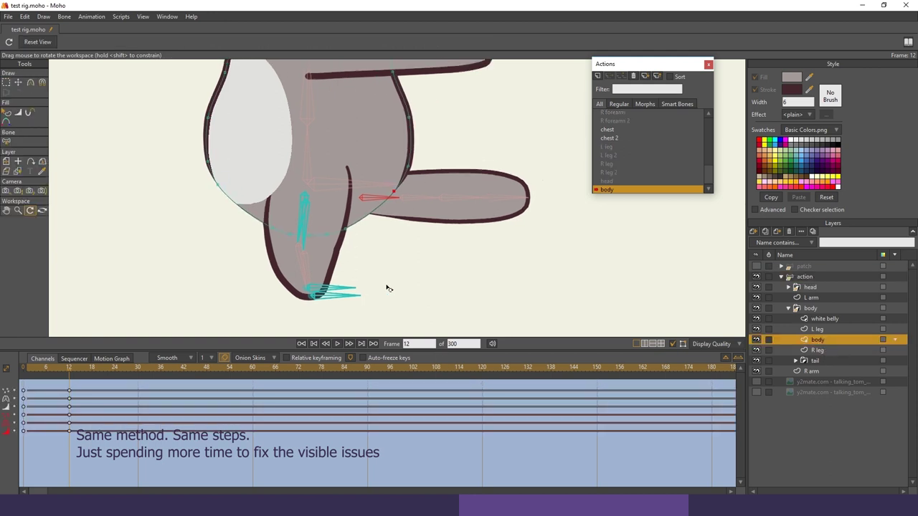
{"action": "left_click", "coordinate": [824, 340]}
{"action": "scroll", "coordinate": [365, 217], "scroll_direction": "down", "scroll_amount": 3}
{"action": "left_click", "coordinate": [358, 135]}
{"action": "left_click_drag", "start_coordinate": [358, 136], "coordinate": [362, 176]}
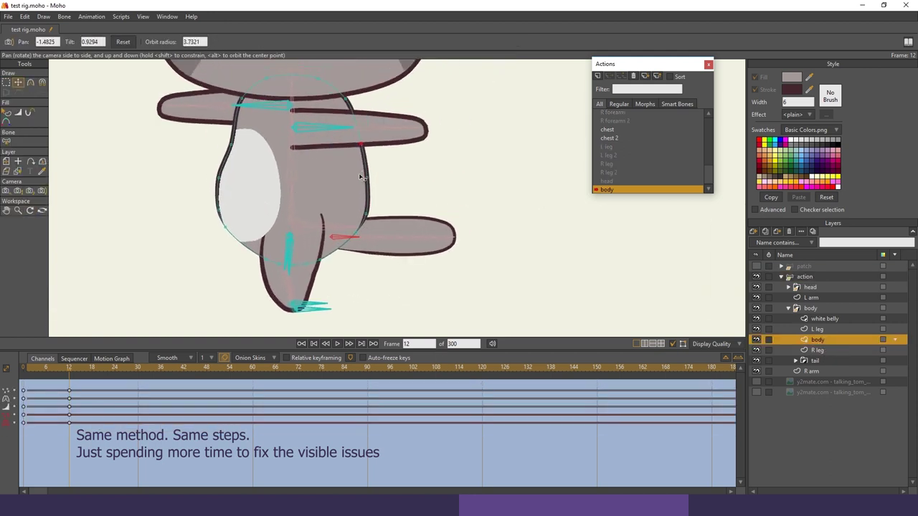
{"action": "left_click_drag", "start_coordinate": [345, 98], "coordinate": [341, 99]}
{"action": "left_click_drag", "start_coordinate": [367, 177], "coordinate": [363, 177]}
{"action": "left_click_drag", "start_coordinate": [366, 213], "coordinate": [362, 214]}
{"action": "mouse_move", "coordinate": [356, 235]}
{"action": "left_mouse_down"}
{"action": "mouse_move", "coordinate": [328, 261]}
{"action": "mouse_move", "coordinate": [342, 235]}
{"action": "left_mouse_up"}
{"action": "key", "text": "6"}
{"action": "key", "text": "5"}
Adjust the line width of the body's lower outline points at frame 12, hiding the L leg layer temporarily to reach them
{"action": "scroll", "coordinate": [388, 220], "scroll_direction": "up", "scroll_amount": 3}
{"action": "left_click_drag", "start_coordinate": [281, 252], "coordinate": [410, 198]}
{"action": "key", "text": "w"}
{"action": "left_click_drag", "start_coordinate": [293, 155], "coordinate": [337, 218]}
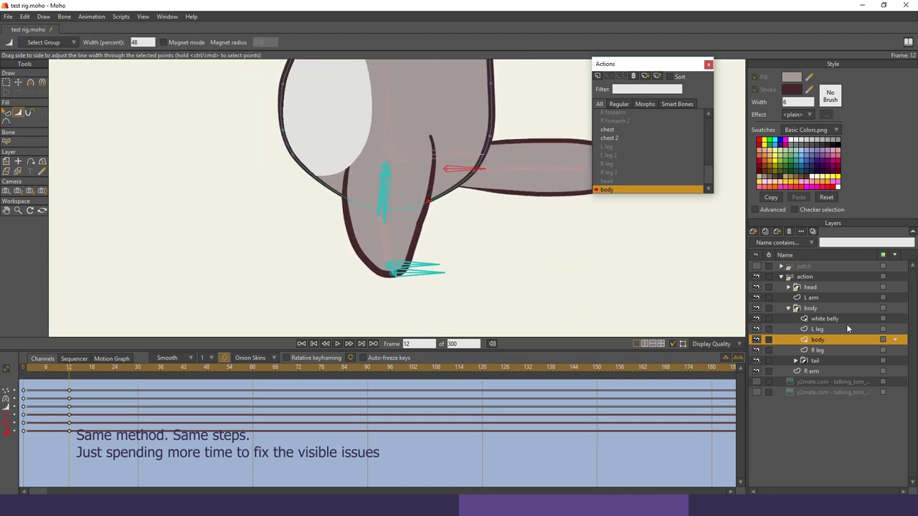
{"action": "left_click", "coordinate": [756, 329]}
{"action": "left_click_drag", "start_coordinate": [369, 208], "coordinate": [307, 229]}
{"action": "mouse_move", "coordinate": [439, 204]}
{"action": "left_mouse_down"}
{"action": "mouse_move", "coordinate": [426, 216]}
{"action": "mouse_move", "coordinate": [452, 196]}
{"action": "left_mouse_up"}
{"action": "left_click", "coordinate": [756, 329]}
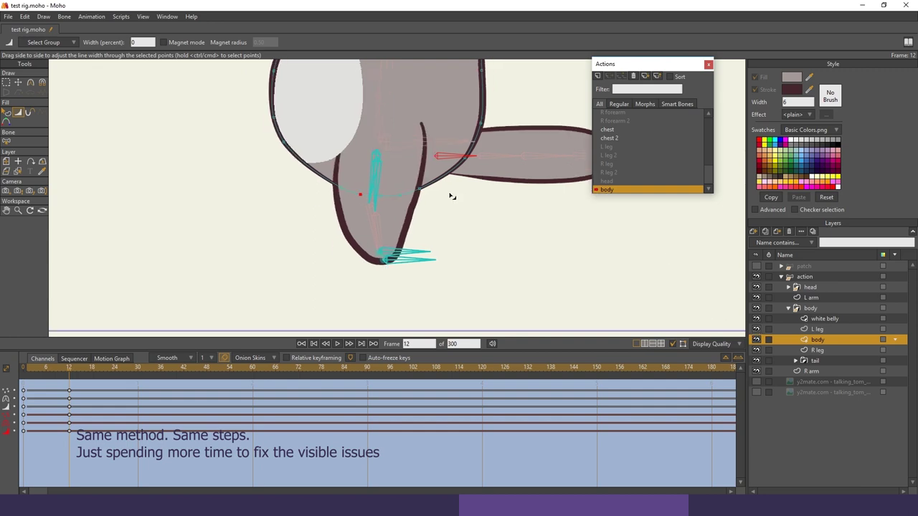
Correct the 3/4 view at frame 6 by adjusting the line width and position of the body's lower front outline points
{"action": "left_click_drag", "start_coordinate": [69, 367], "coordinate": [46, 371]}
{"action": "scroll", "coordinate": [275, 213], "scroll_direction": "up", "scroll_amount": 3}
{"action": "left_click_drag", "start_coordinate": [275, 213], "coordinate": [239, 276]}
{"action": "key", "text": "ctrl+r"}
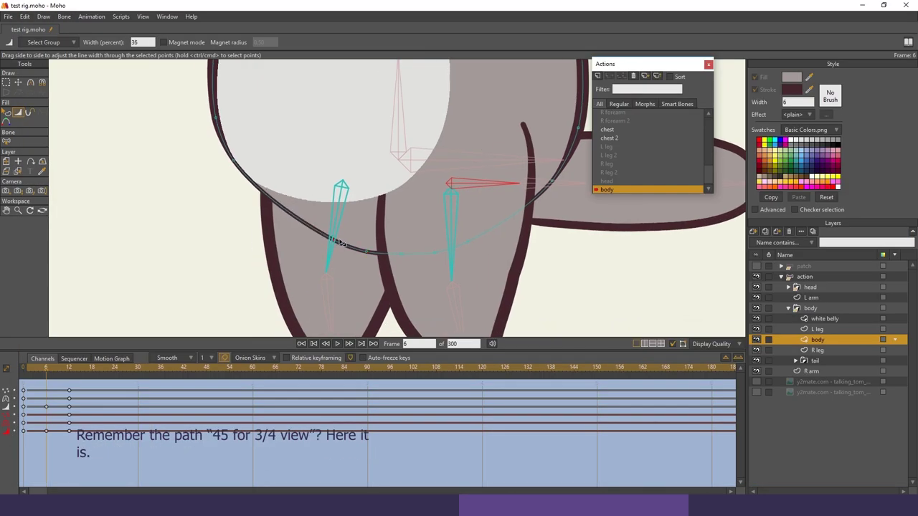
{"action": "left_click", "coordinate": [362, 248]}
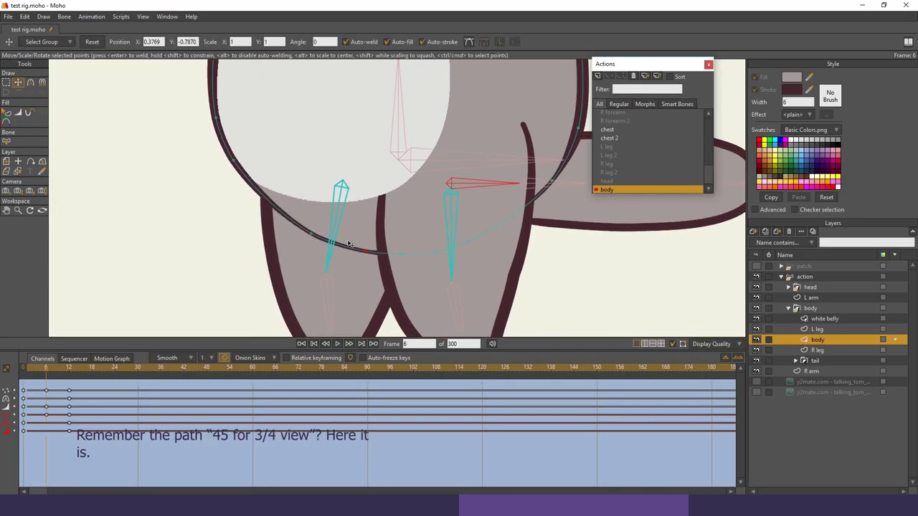
{"action": "left_click_drag", "start_coordinate": [312, 234], "coordinate": [311, 231]}
{"action": "scroll", "coordinate": [297, 225], "scroll_direction": "down", "scroll_amount": 3}
{"action": "left_click_drag", "start_coordinate": [46, 370], "coordinate": [51, 400]}
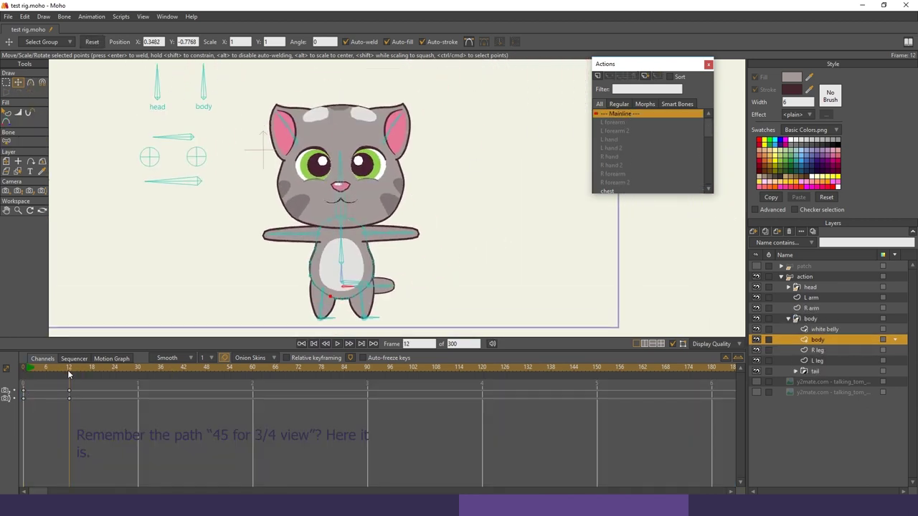
Delete the stray keyframes at frame 12 of the Mainline timeline
{"action": "left_click", "coordinate": [69, 392]}
{"action": "key", "text": "Delete"}
{"action": "left_click_drag", "start_coordinate": [253, 267], "coordinate": [248, 271]}
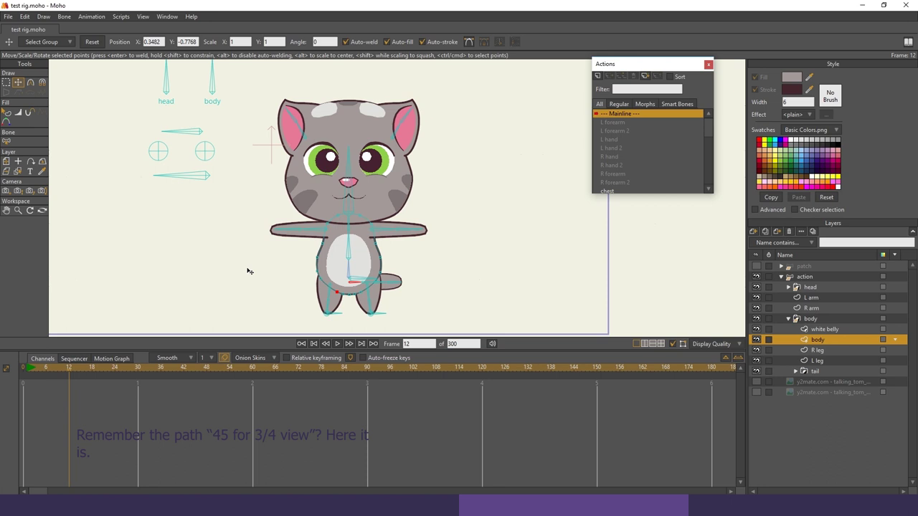
{"action": "left_click_drag", "start_coordinate": [390, 190], "coordinate": [390, 198]}
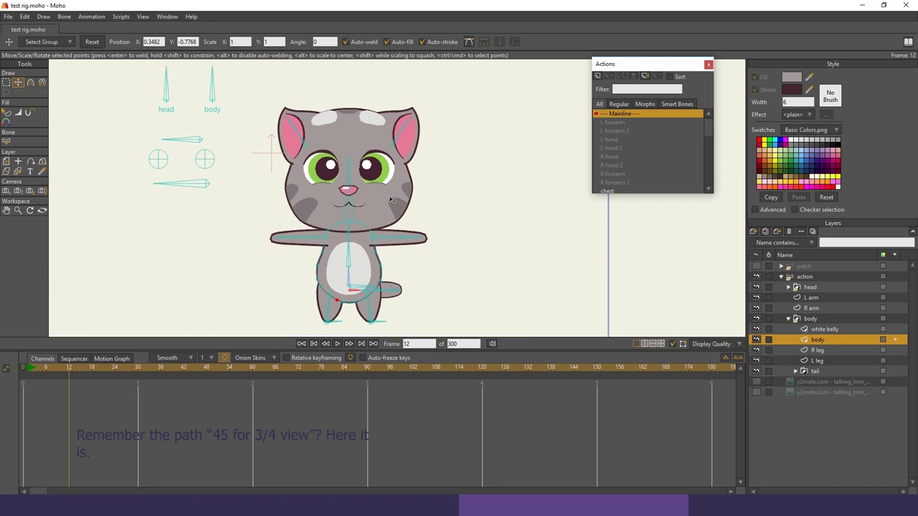
Select the action layer and rotate the head control bone a quarter turn counterclockwise at frame 12 using Manipulate Bones
{"action": "left_click", "coordinate": [804, 277]}
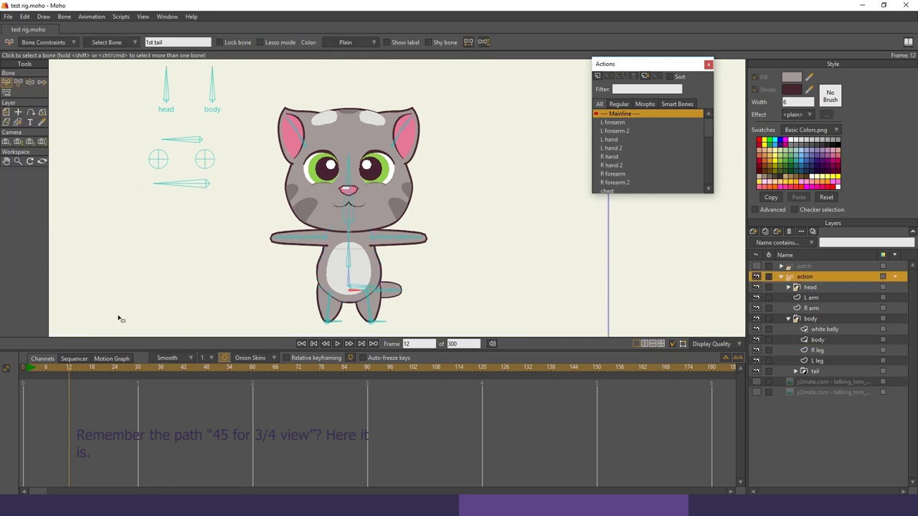
{"action": "left_click_drag", "start_coordinate": [163, 106], "coordinate": [157, 119]}
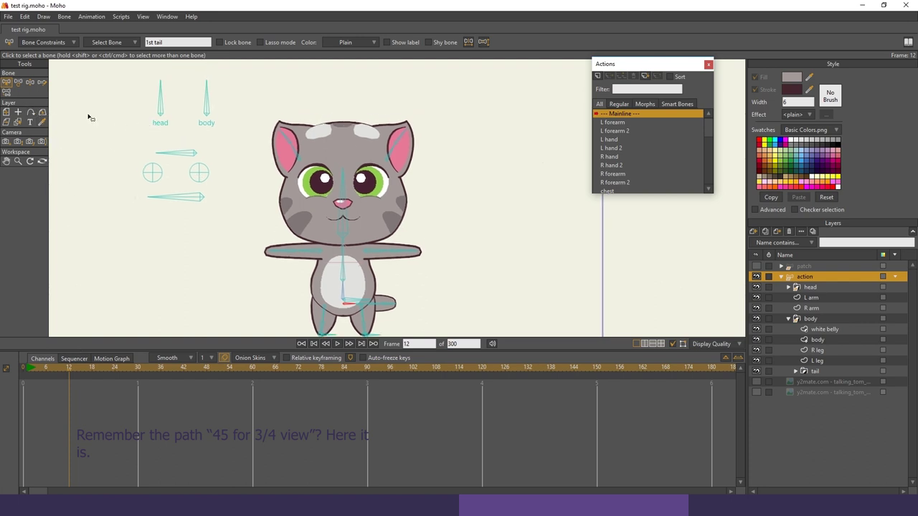
{"action": "left_click", "coordinate": [29, 83]}
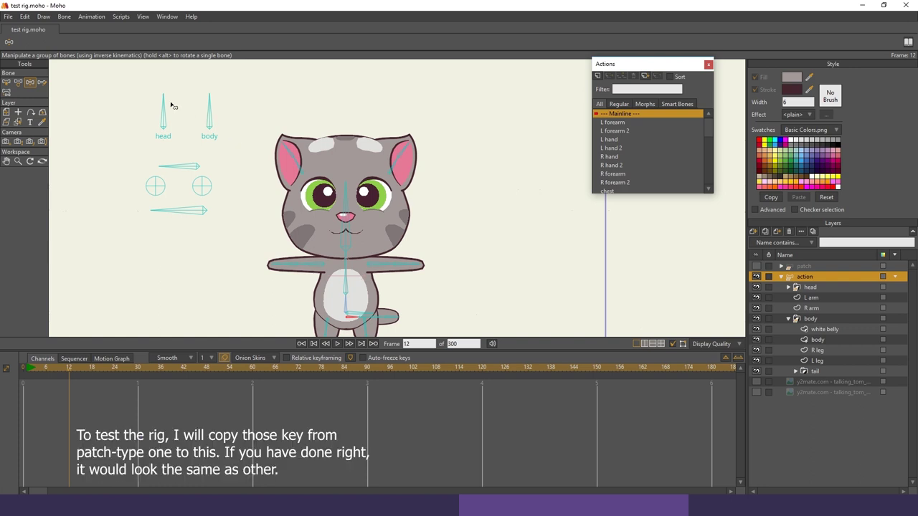
{"action": "left_click_drag", "start_coordinate": [163, 95], "coordinate": [122, 133]}
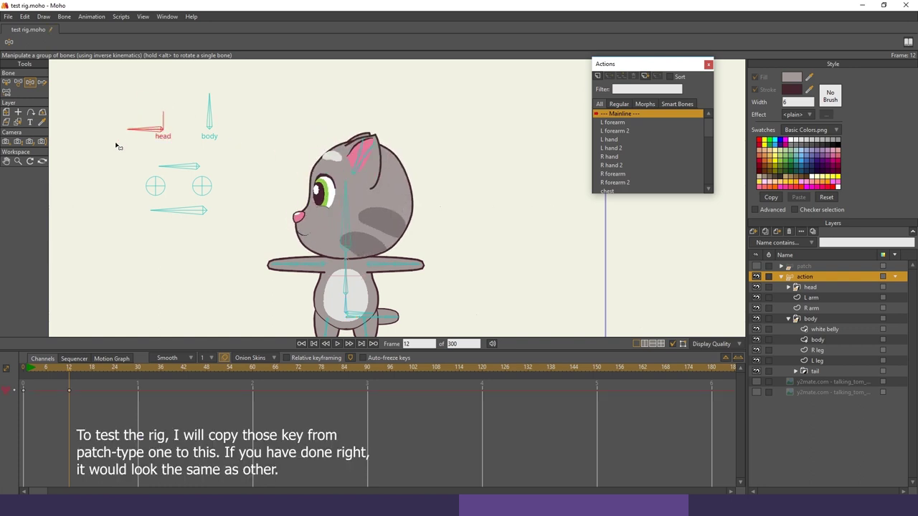
Rotate the body control bone a quarter turn counterclockwise at frame 12 and bend the forearm toward the belly
{"action": "left_click_drag", "start_coordinate": [208, 101], "coordinate": [172, 142]}
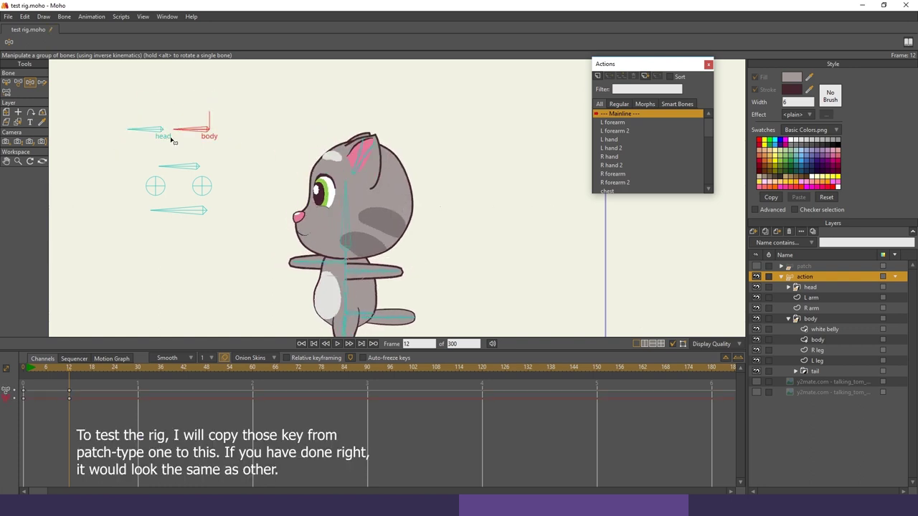
{"action": "scroll", "coordinate": [228, 129], "scroll_direction": "down", "scroll_amount": 1}
{"action": "left_click_drag", "start_coordinate": [357, 249], "coordinate": [331, 267]}
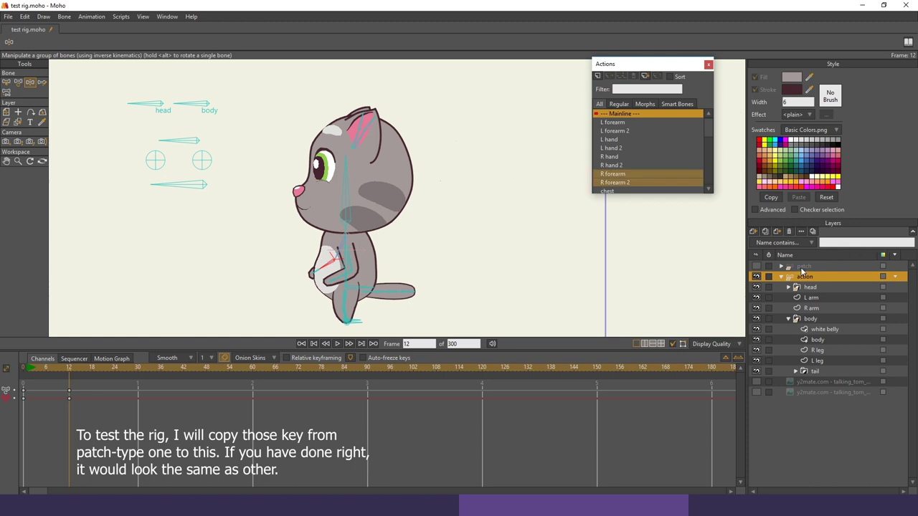
Copy all Mainline keyframes of the patch layer and go to frame 1
{"action": "left_click", "coordinate": [803, 267]}
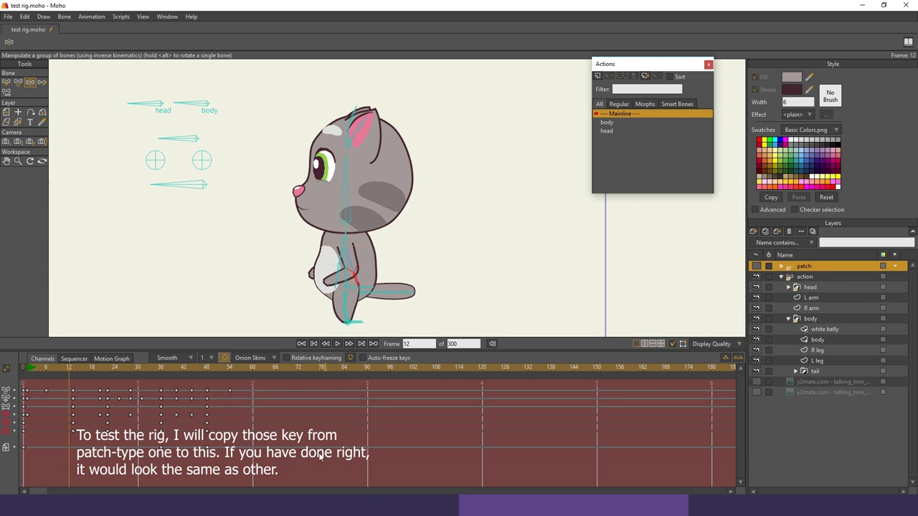
{"action": "left_click_drag", "start_coordinate": [284, 461], "coordinate": [28, 376]}
{"action": "left_click", "coordinate": [29, 370]}
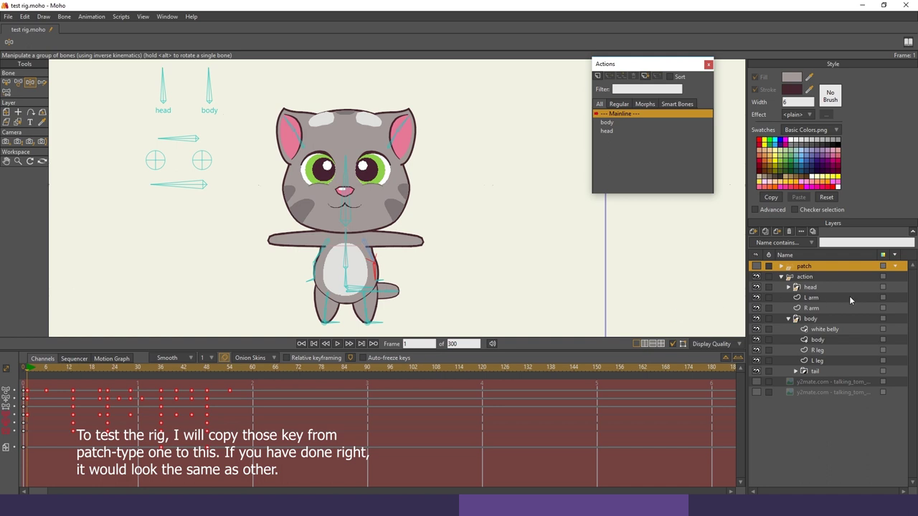
Delete the action layer's test keyframes at frame 12 and paste the copied patch keyframes at frame 1
{"action": "left_click", "coordinate": [809, 278]}
{"action": "left_click_drag", "start_coordinate": [272, 283], "coordinate": [280, 286]}
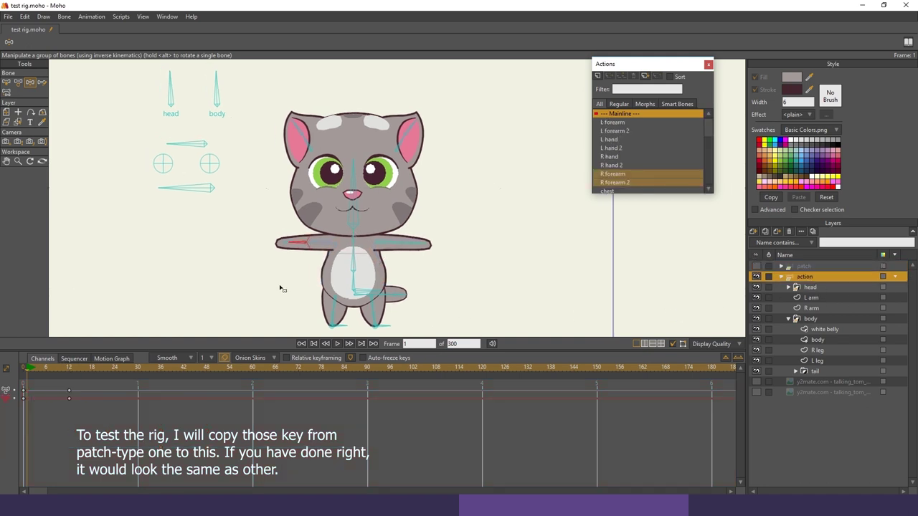
{"action": "left_click_drag", "start_coordinate": [99, 403], "coordinate": [67, 389]}
{"action": "key", "text": "Delete"}
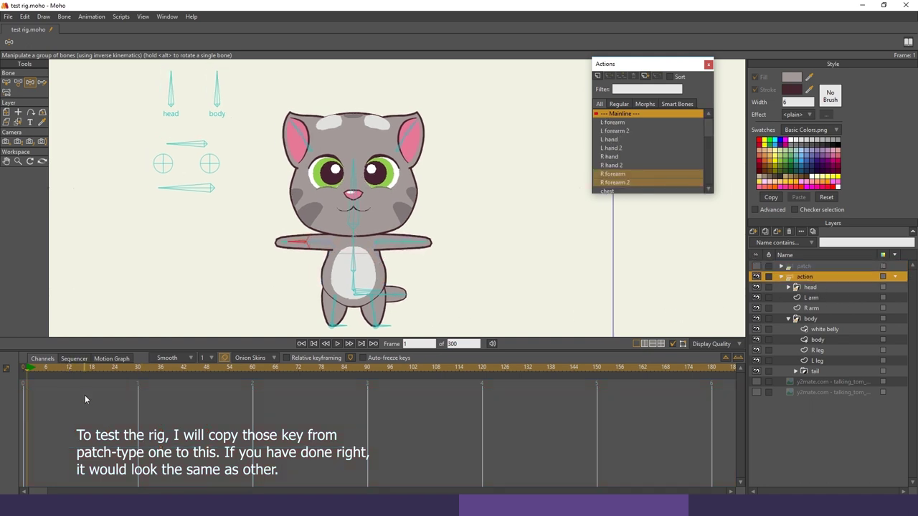
{"action": "key", "text": "ctrl+v"}
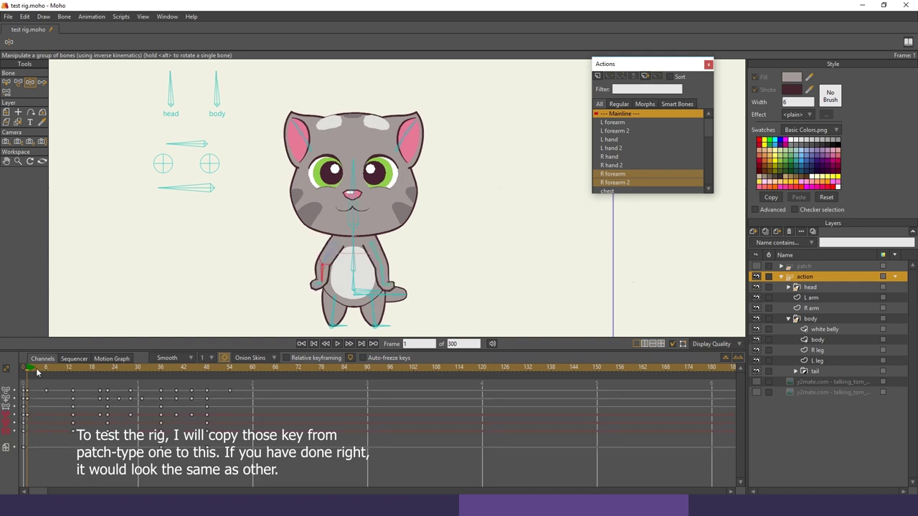
Play back and scrub the pasted animation on the action layer to check the head and body turn
{"action": "key", "text": "space"}
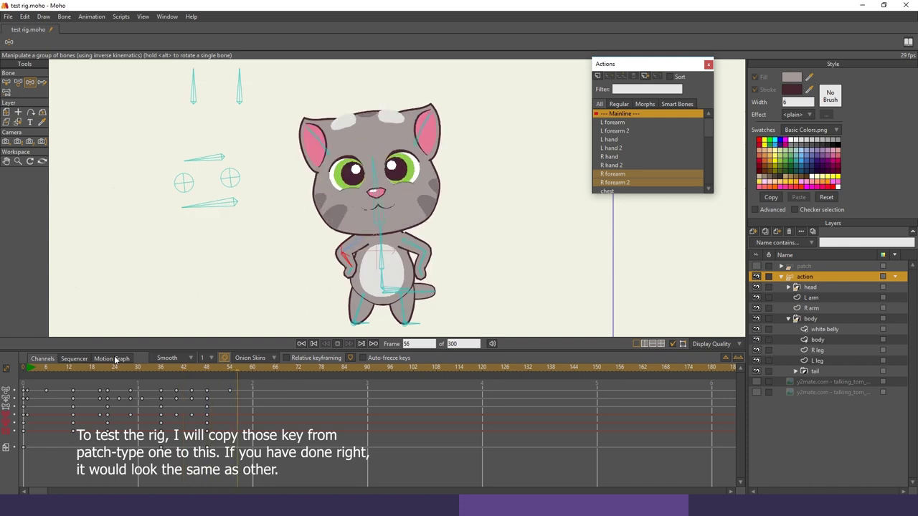
{"action": "left_click_drag", "start_coordinate": [91, 369], "coordinate": [37, 421]}
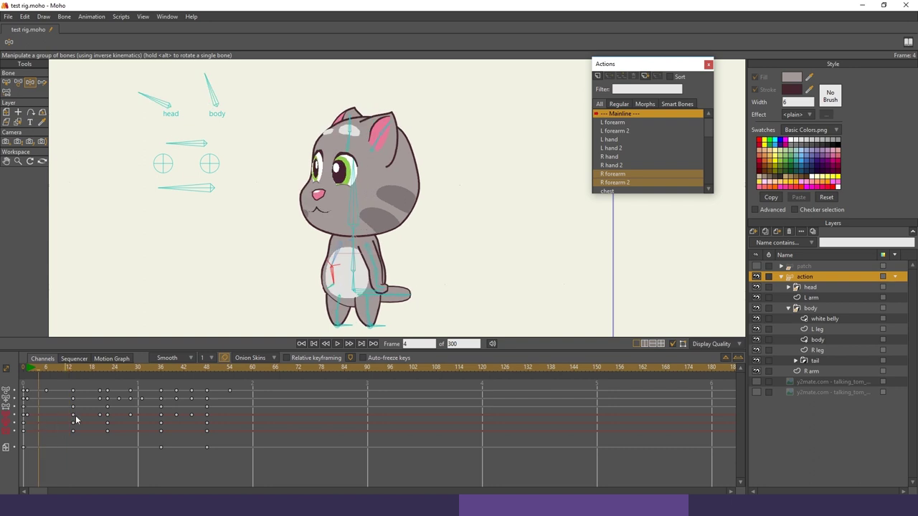
{"action": "key", "text": "space"}
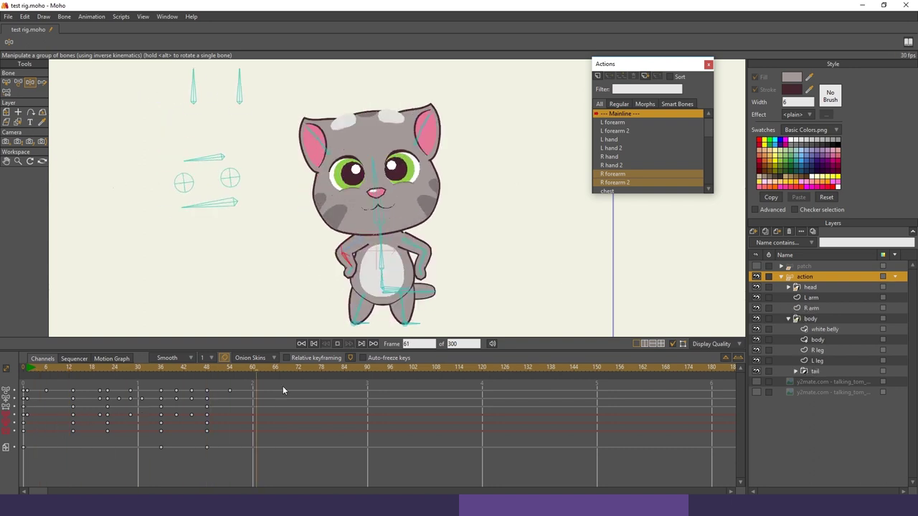
{"action": "key", "text": "space"}
{"action": "left_click_drag", "start_coordinate": [156, 368], "coordinate": [125, 381]}
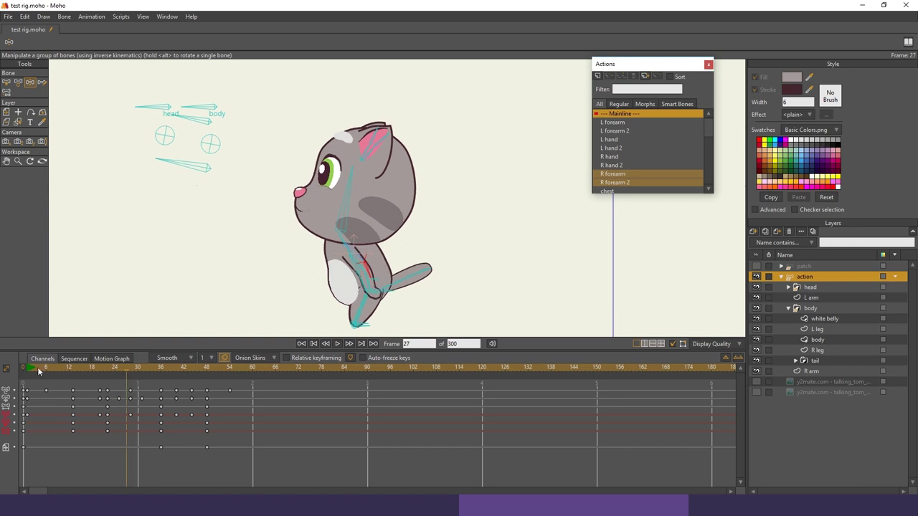
Export frames 1 to 60 as the MP4 "test rig 2 action ver" and play the exported video
{"action": "key", "text": "ctrl+e"}
{"action": "left_click", "coordinate": [474, 142]}
{"action": "type", "text": "60"}
{"action": "left_click", "coordinate": [401, 370]}
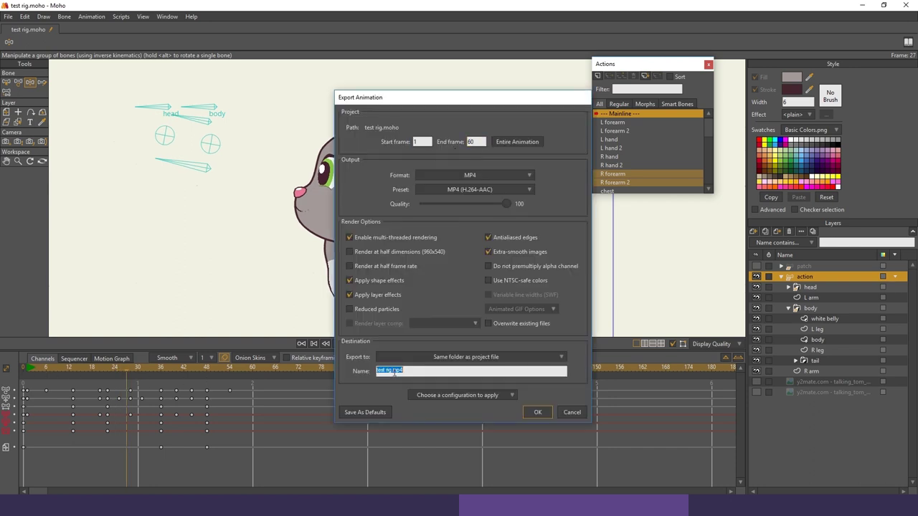
{"action": "left_click", "coordinate": [393, 370]}
{"action": "type", "text": "2 action ver"}
{"action": "left_click", "coordinate": [536, 413]}
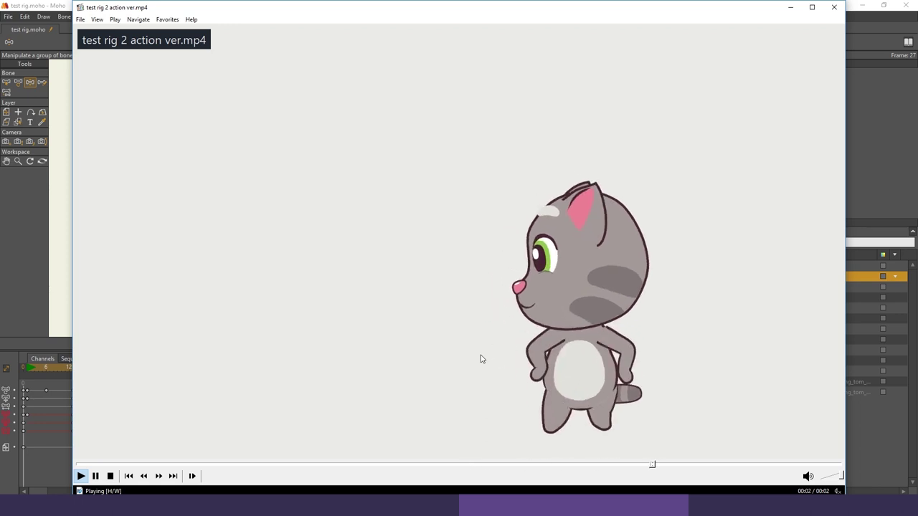
{"action": "left_click", "coordinate": [81, 476]}
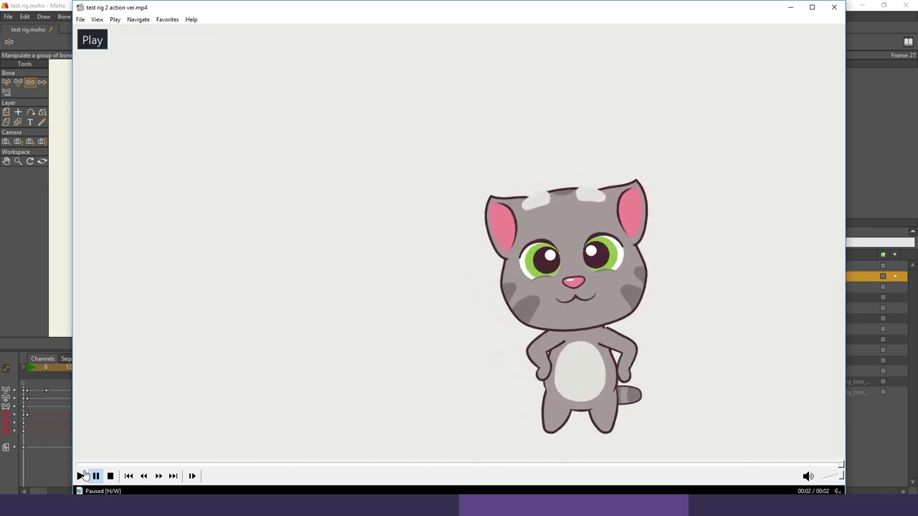
{"action": "left_click", "coordinate": [831, 9]}
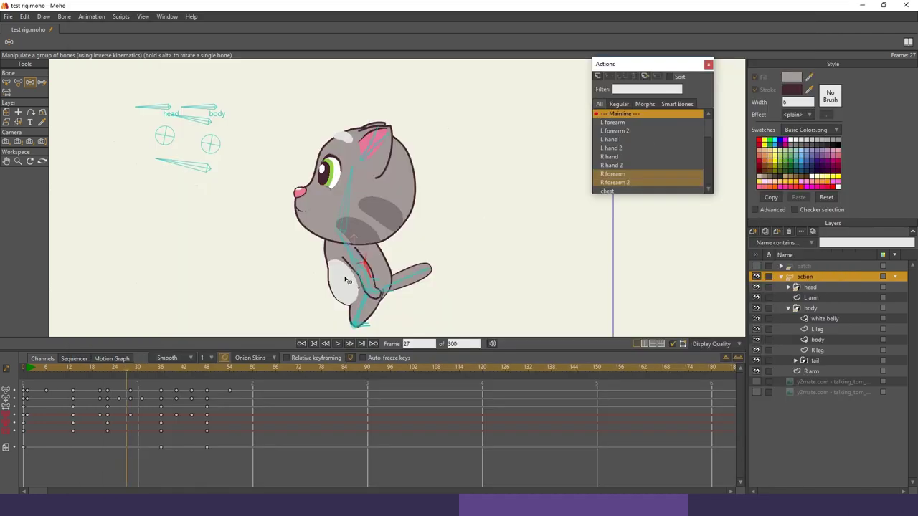
Move the L leg layer above white belly at frame 3 of the body action and check the layer order up to frame 6
{"action": "left_click", "coordinate": [24, 369]}
{"action": "scroll", "coordinate": [642, 137], "scroll_direction": "down", "scroll_amount": 3}
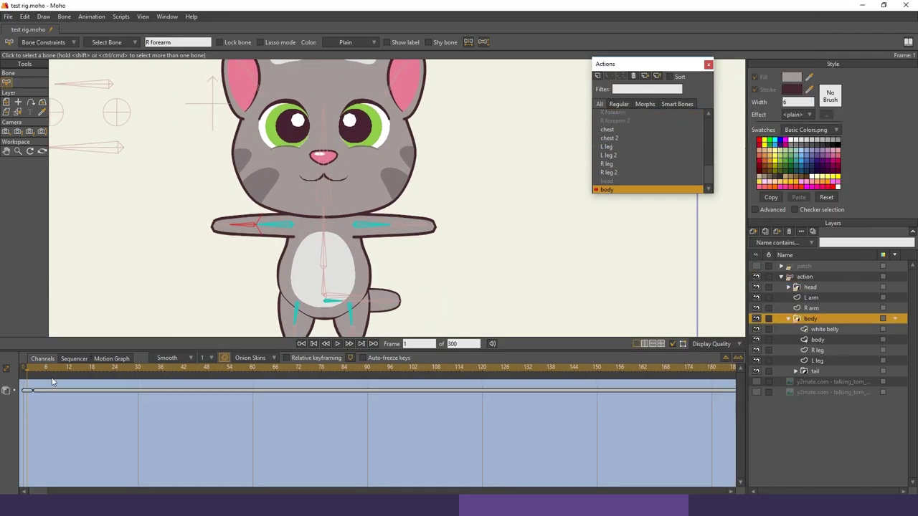
{"action": "scroll", "coordinate": [421, 203], "scroll_direction": "up", "scroll_amount": 3}
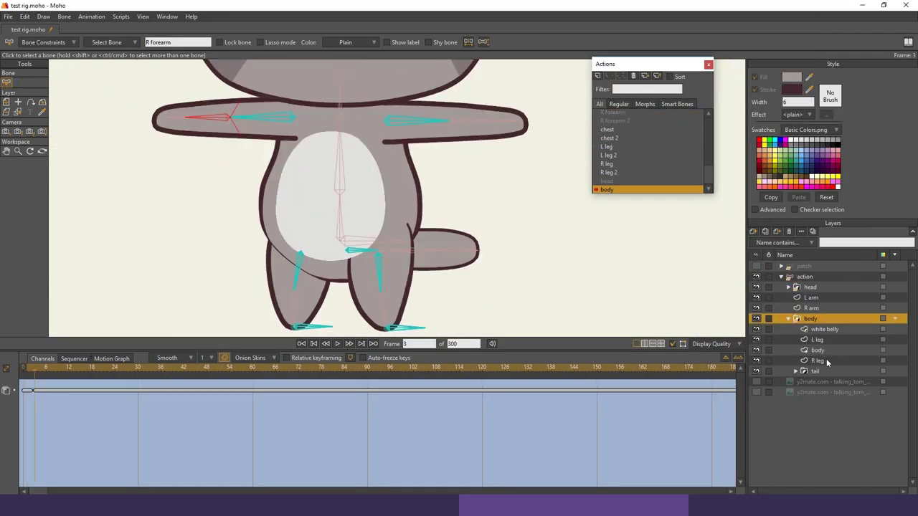
{"action": "left_click_drag", "start_coordinate": [821, 341], "coordinate": [823, 324]}
{"action": "scroll", "coordinate": [394, 225], "scroll_direction": "down", "scroll_amount": 3}
{"action": "left_click", "coordinate": [46, 369]}
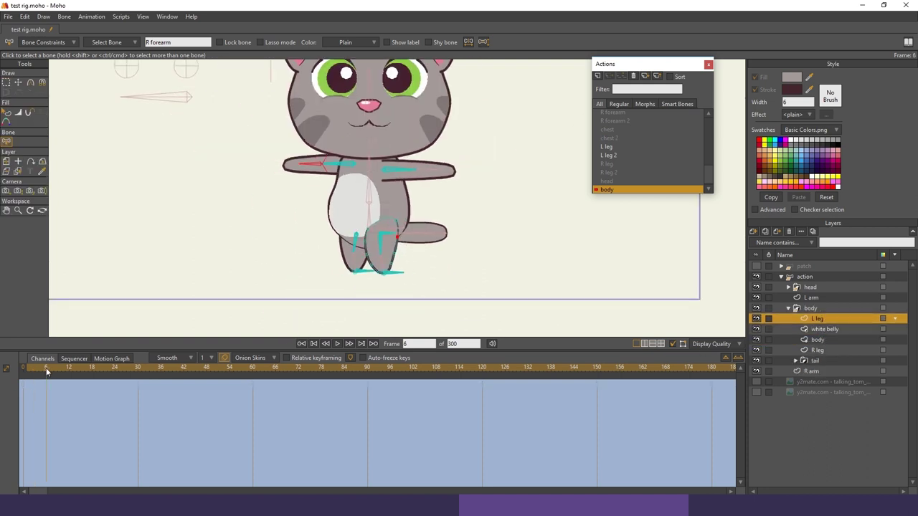
{"action": "left_click_drag", "start_coordinate": [47, 369], "coordinate": [23, 370]}
{"action": "left_click", "coordinate": [37, 371]}
{"action": "left_click", "coordinate": [817, 318]}
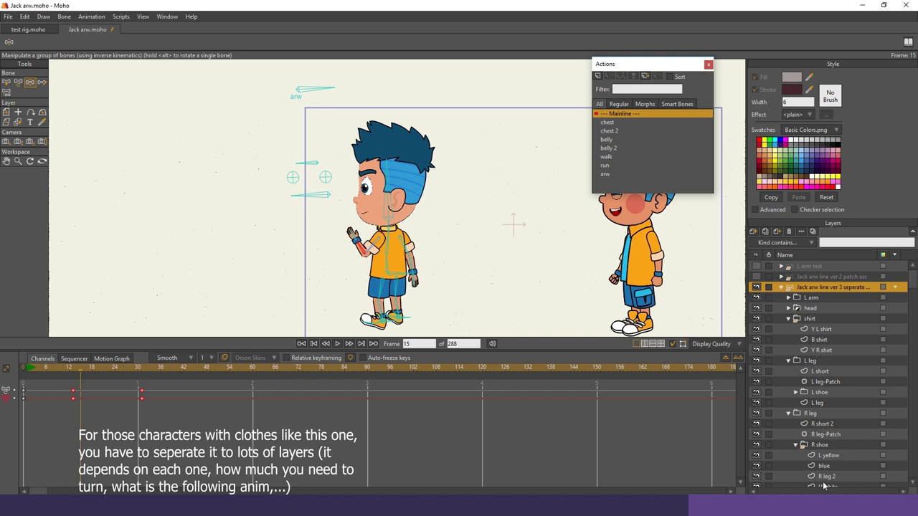
In Jack arw.moho, scrub the boy's turn to frame 31 and delete the rig's keyframes after frame 0
{"action": "left_click_drag", "start_coordinate": [70, 374], "coordinate": [142, 391]}
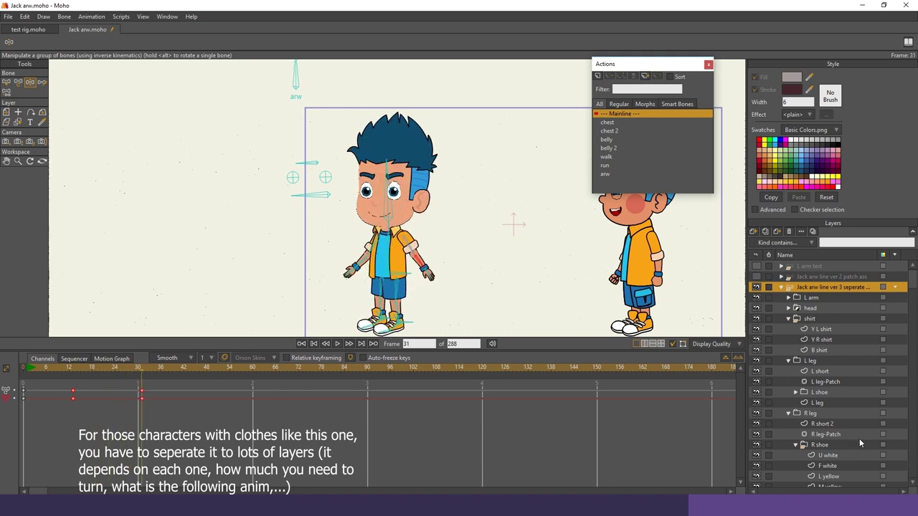
{"action": "scroll", "coordinate": [881, 439], "scroll_direction": "down", "scroll_amount": 4}
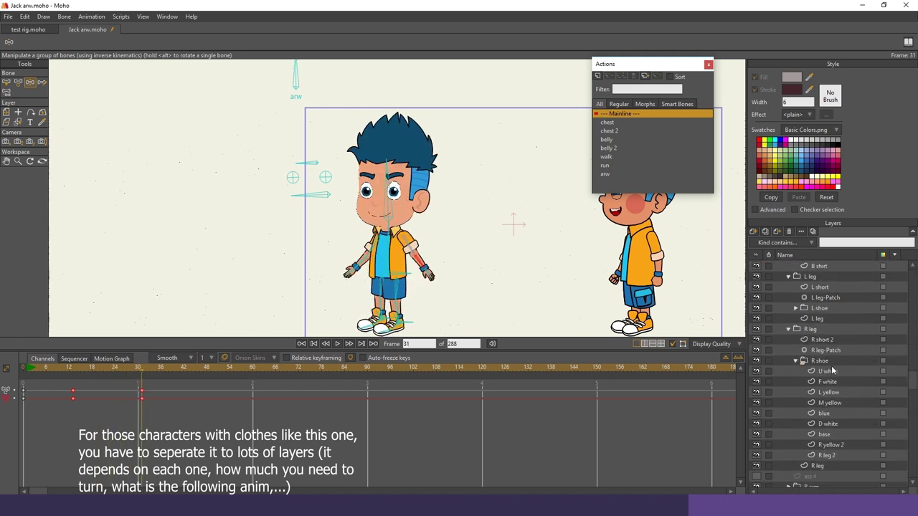
{"action": "left_click", "coordinate": [31, 368]}
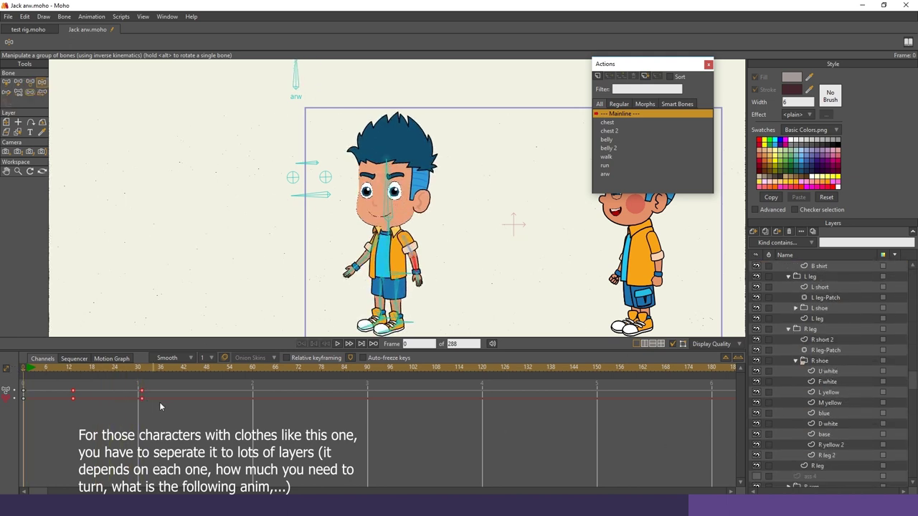
{"action": "left_click_drag", "start_coordinate": [162, 404], "coordinate": [69, 387]}
{"action": "key", "text": "Delete"}
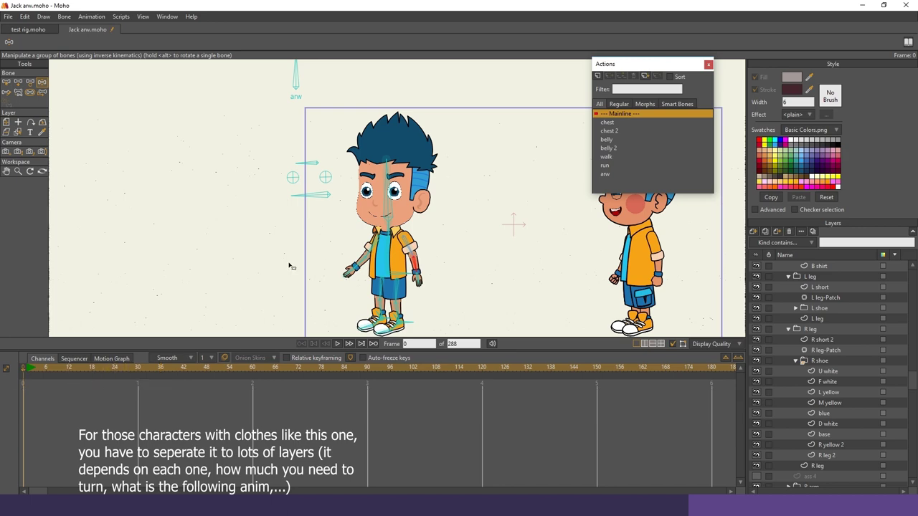
Examine how the boy's shoes are split into layers in the R shoe and L shoe groups, including U white and R yellow 2
{"action": "left_click_drag", "start_coordinate": [375, 263], "coordinate": [347, 201]}
{"action": "scroll", "coordinate": [348, 201], "scroll_direction": "up", "scroll_amount": 4}
{"action": "scroll", "coordinate": [349, 202], "scroll_direction": "up", "scroll_amount": 3}
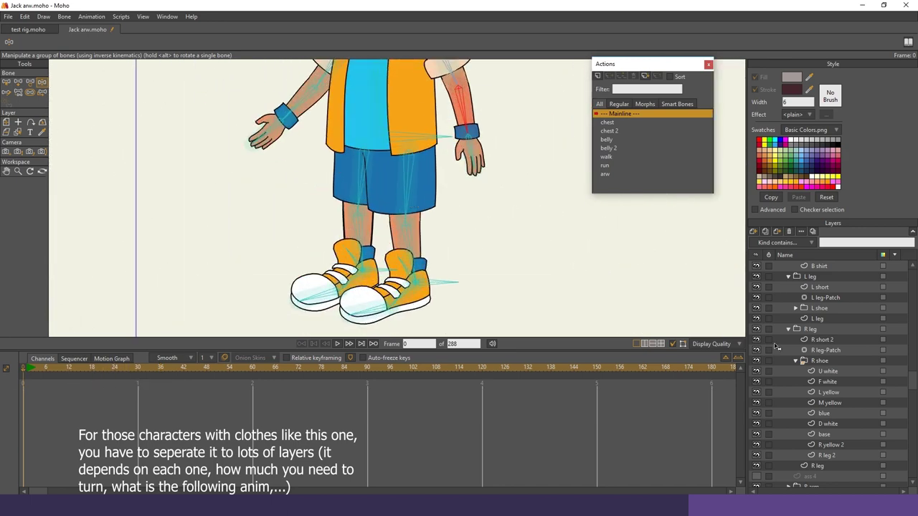
{"action": "left_click", "coordinate": [828, 371]}
{"action": "scroll", "coordinate": [467, 224], "scroll_direction": "up", "scroll_amount": 5}
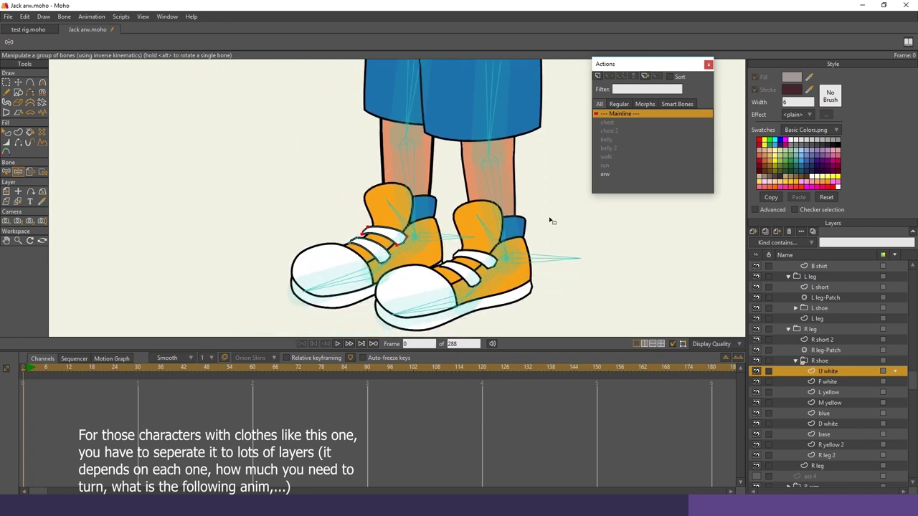
{"action": "scroll", "coordinate": [467, 223], "scroll_direction": "up", "scroll_amount": 4}
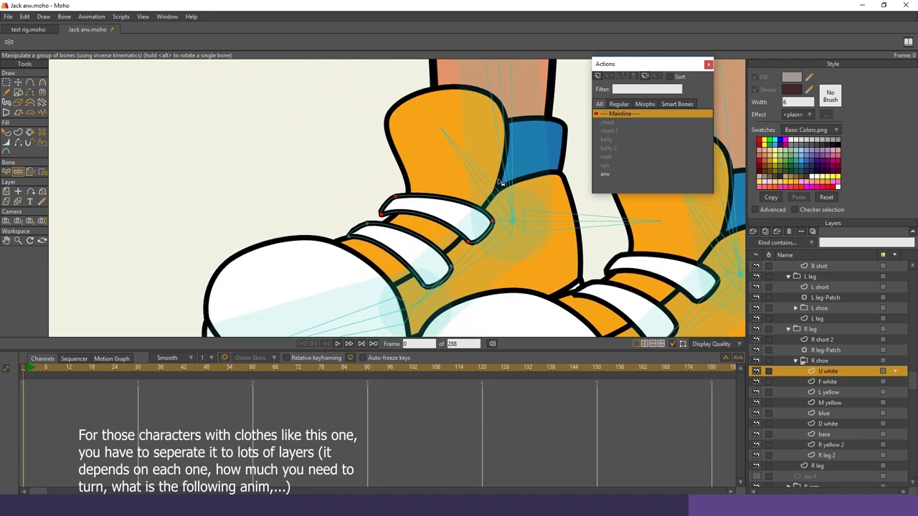
{"action": "left_click_drag", "start_coordinate": [500, 175], "coordinate": [474, 188]}
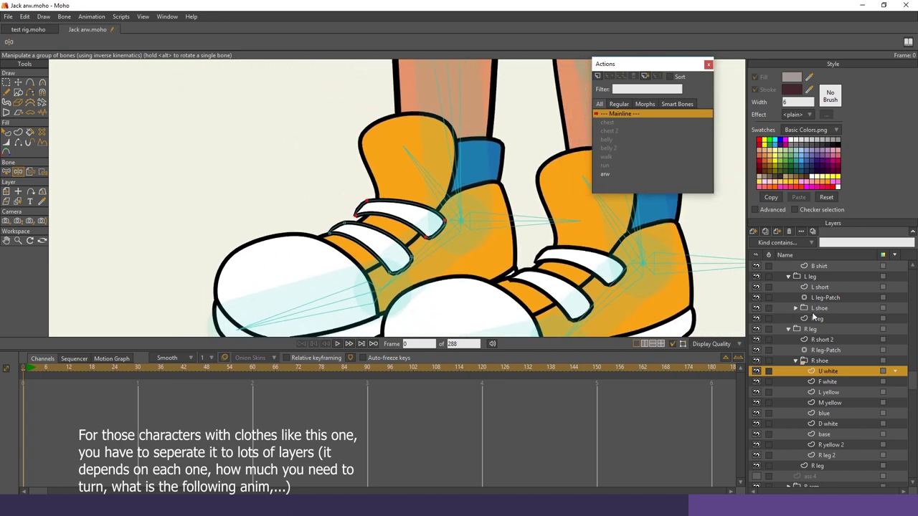
{"action": "scroll", "coordinate": [813, 318], "scroll_direction": "up", "scroll_amount": 1}
{"action": "left_click", "coordinate": [795, 329]}
{"action": "left_click_drag", "start_coordinate": [538, 236], "coordinate": [364, 175]}
{"action": "left_click", "coordinate": [832, 414]}
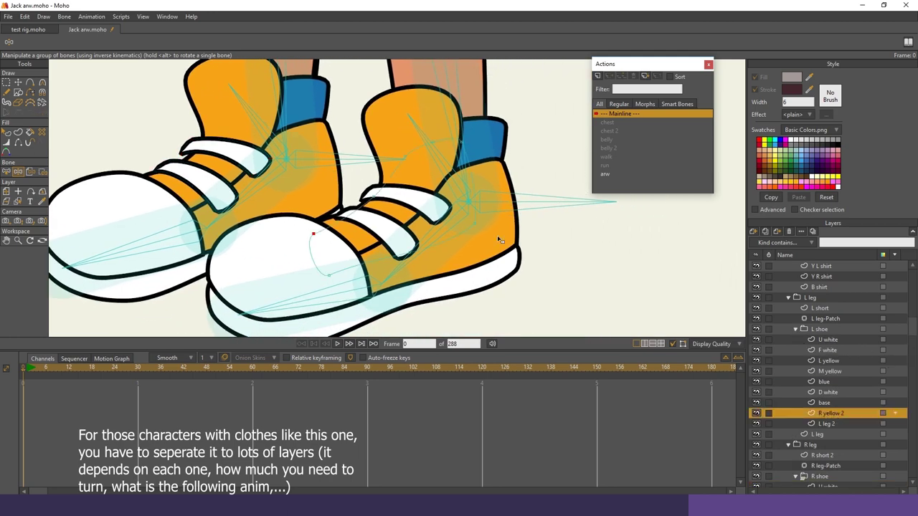
{"action": "left_click_drag", "start_coordinate": [500, 239], "coordinate": [538, 253]}
Toggle the visibility of the U white and F white layers in the L shoe group, leaving both hidden
{"action": "left_click", "coordinate": [830, 340]}
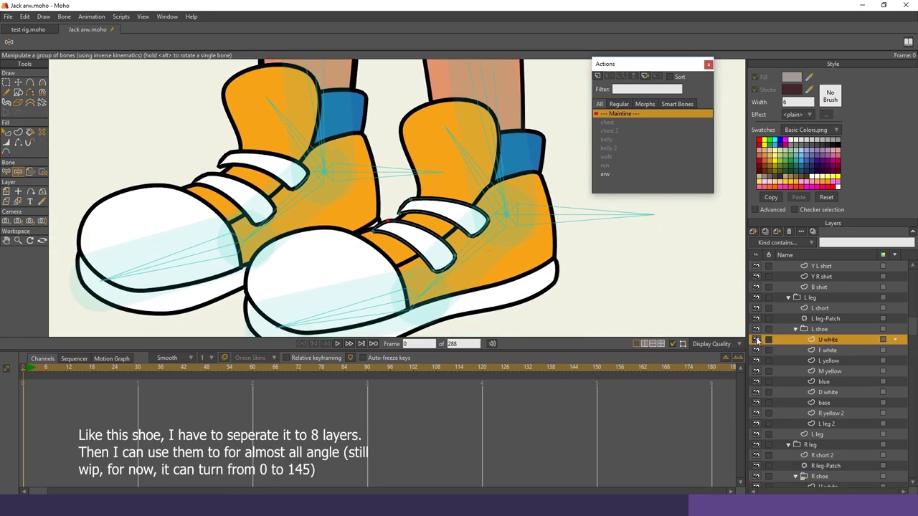
{"action": "left_click", "coordinate": [756, 341]}
{"action": "left_click", "coordinate": [755, 340]}
{"action": "left_click", "coordinate": [755, 342]}
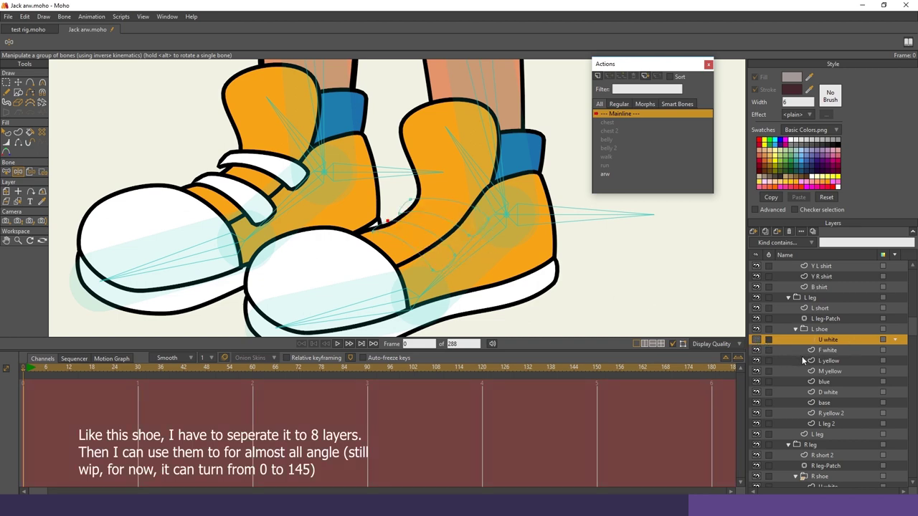
{"action": "left_click", "coordinate": [829, 350]}
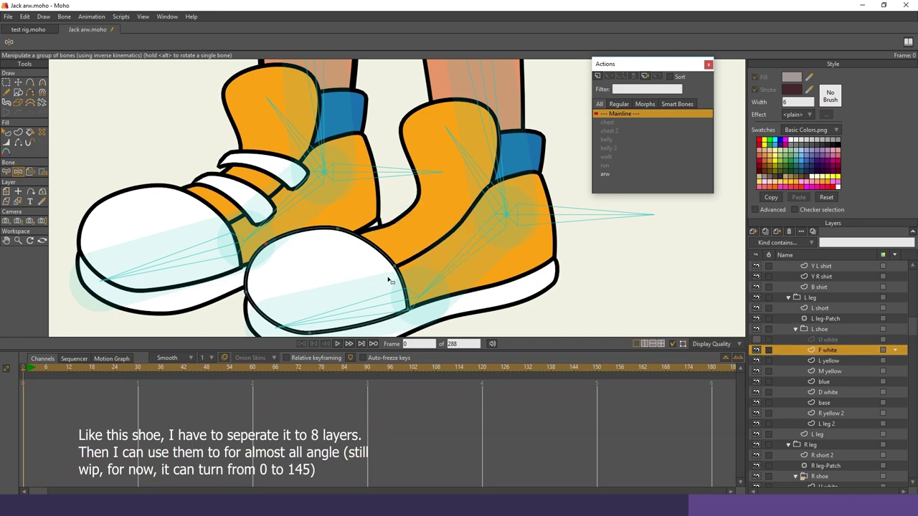
{"action": "left_click", "coordinate": [755, 350]}
{"action": "left_click", "coordinate": [756, 350]}
{"action": "left_click", "coordinate": [755, 350]}
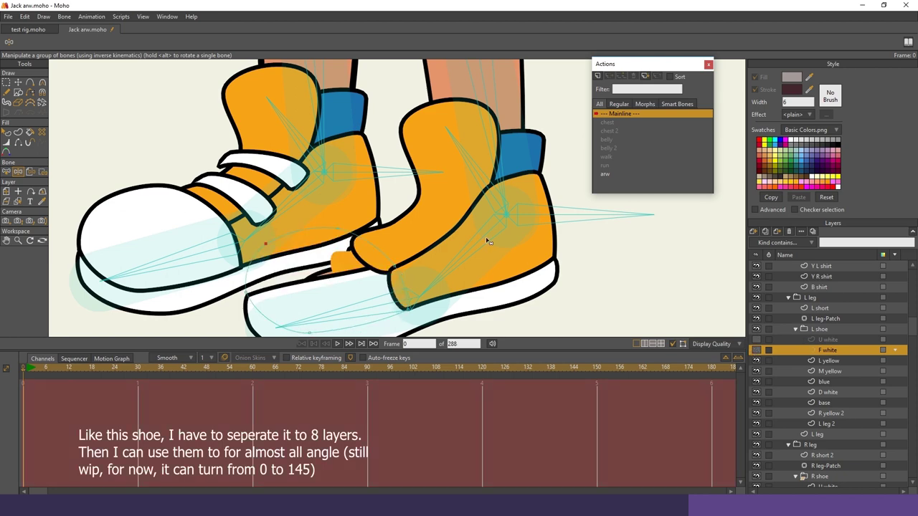
Hide the L yellow, M yellow, blue, D white, base, R yellow 2 and L leg 2 layers of the L shoe group one by one
{"action": "left_click_drag", "start_coordinate": [486, 240], "coordinate": [501, 207]}
{"action": "left_click", "coordinate": [840, 362]}
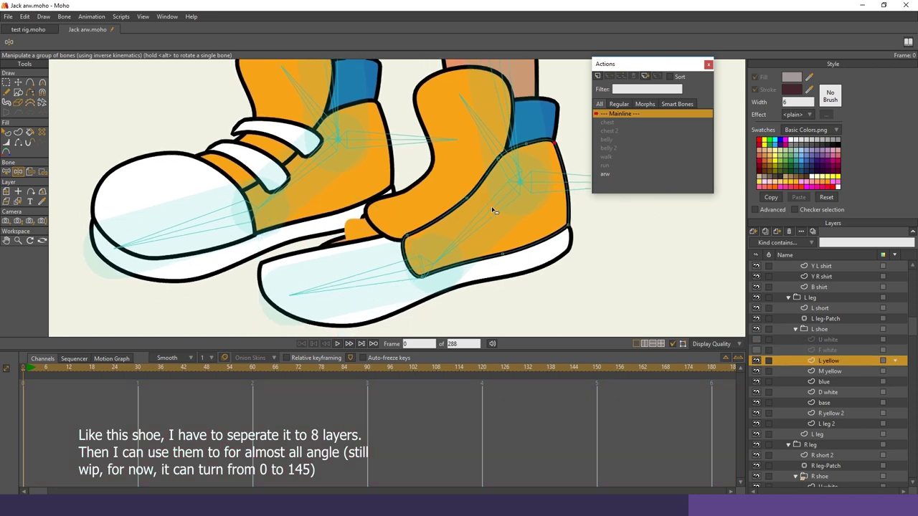
{"action": "left_click", "coordinate": [755, 362]}
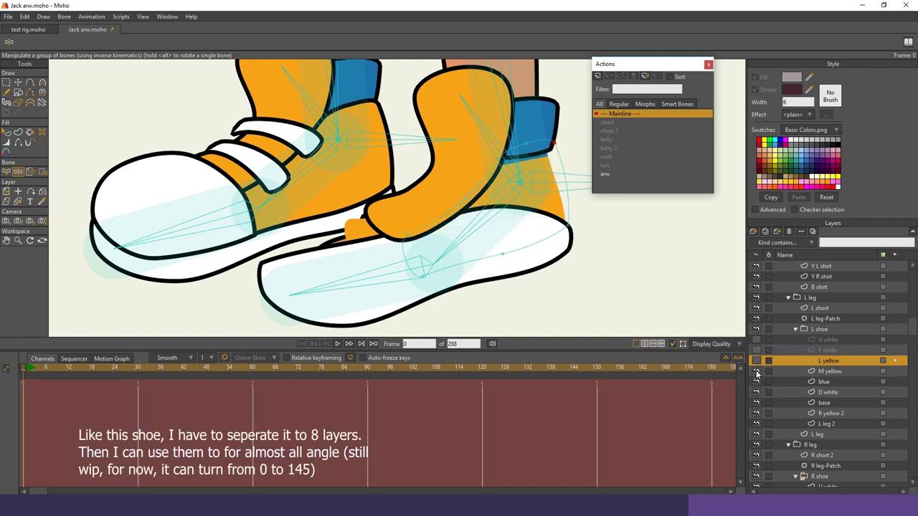
{"action": "left_click", "coordinate": [755, 371]}
{"action": "left_click", "coordinate": [756, 381]}
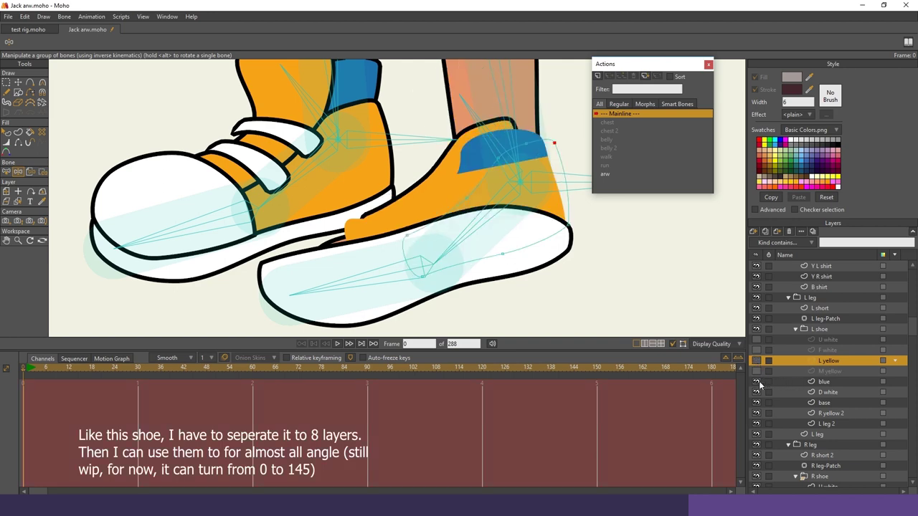
{"action": "left_click", "coordinate": [755, 392]}
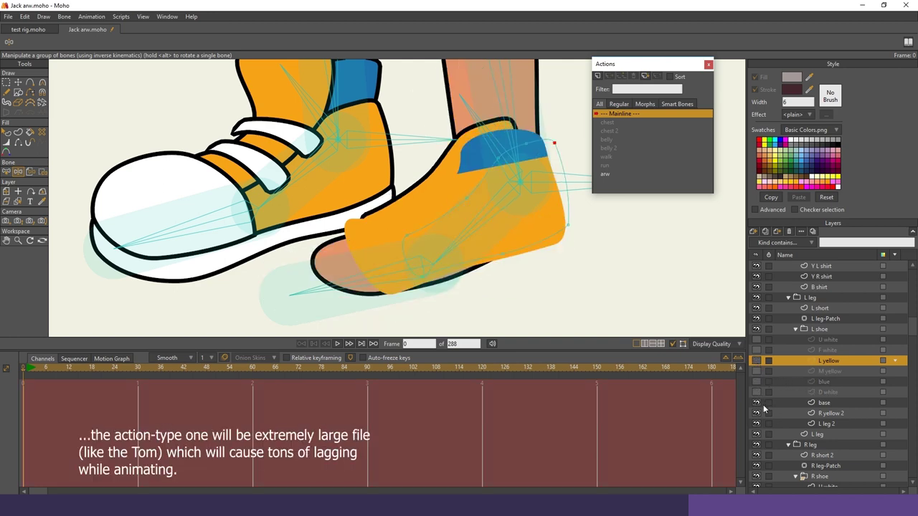
{"action": "left_click", "coordinate": [756, 403]}
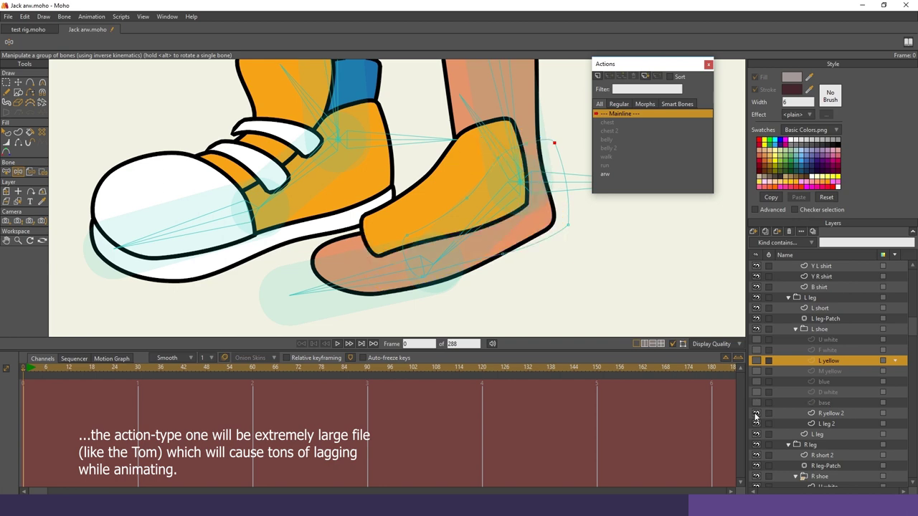
{"action": "left_click", "coordinate": [756, 414]}
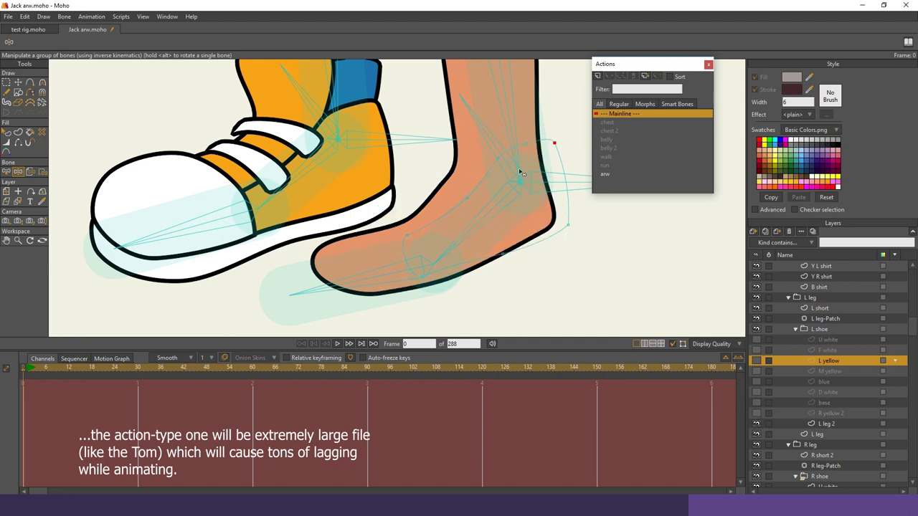
{"action": "left_click", "coordinate": [756, 425]}
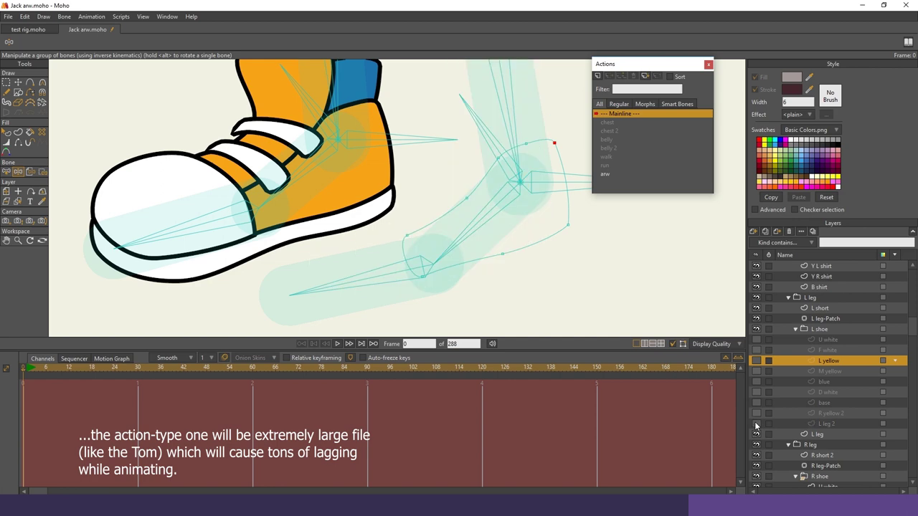
Make all layers of the L shoe group visible again, from L leg 2 up to U white
{"action": "left_click", "coordinate": [756, 424]}
{"action": "left_click", "coordinate": [755, 414]}
{"action": "left_click", "coordinate": [756, 403]}
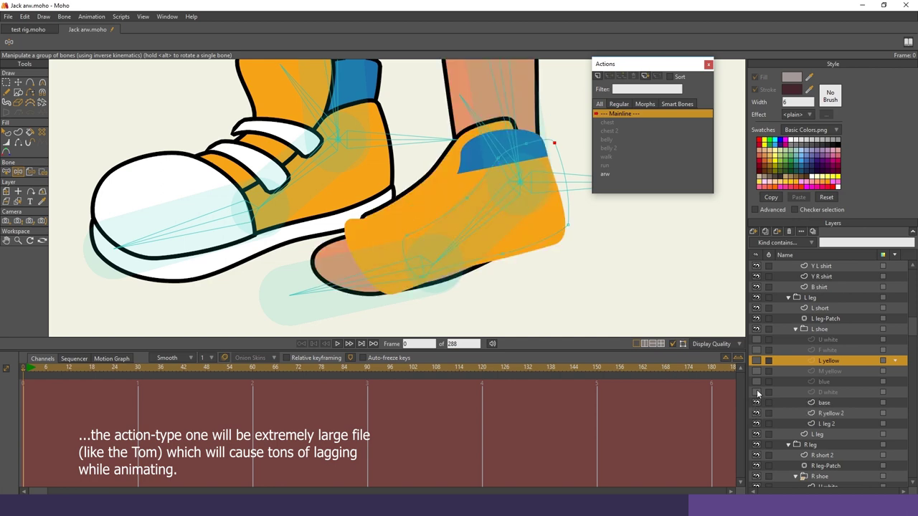
{"action": "left_click", "coordinate": [755, 392]}
{"action": "left_click", "coordinate": [756, 382]}
{"action": "left_click", "coordinate": [755, 372]}
{"action": "left_click", "coordinate": [756, 349]}
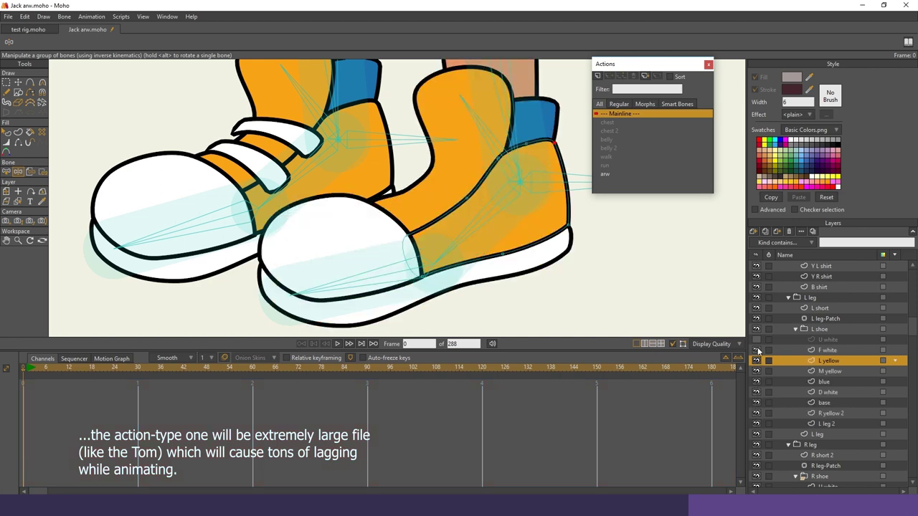
{"action": "left_click", "coordinate": [755, 340]}
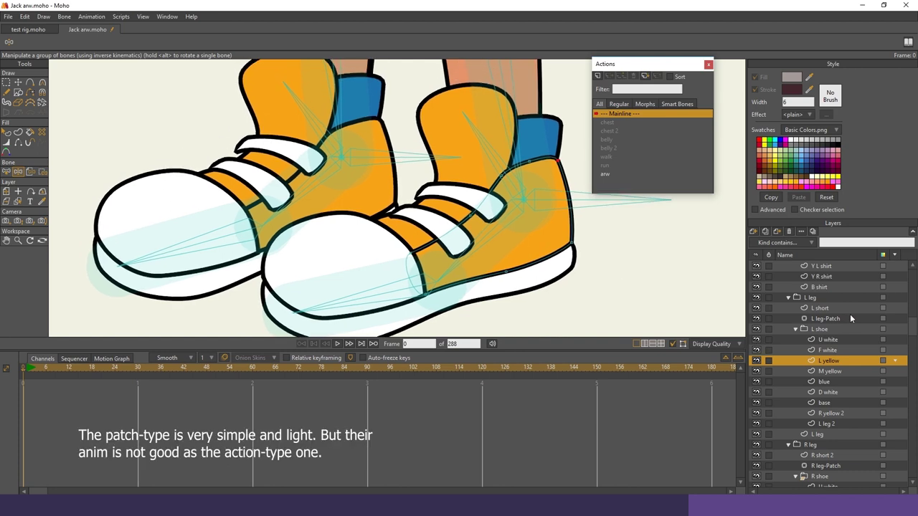
Collapse the L shoe group and select the R shoe group
{"action": "left_click", "coordinate": [834, 330]}
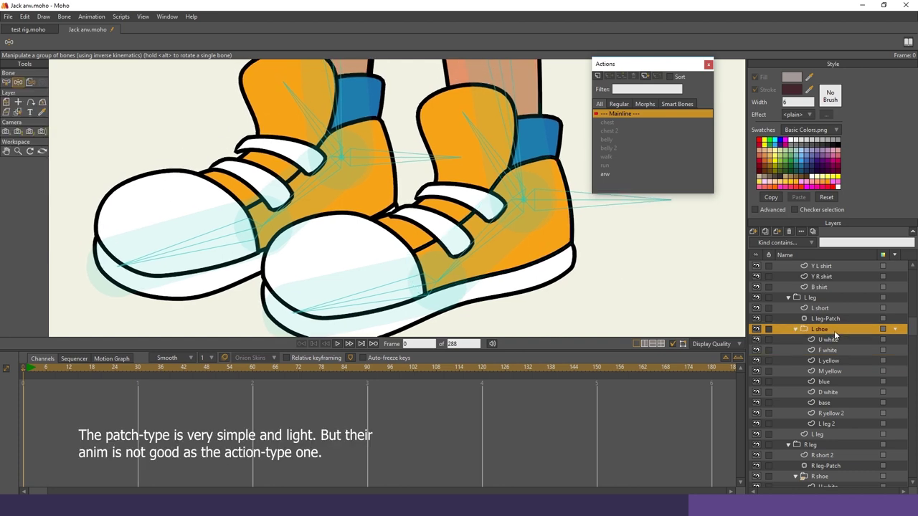
{"action": "left_click", "coordinate": [794, 330]}
{"action": "left_click", "coordinate": [823, 393]}
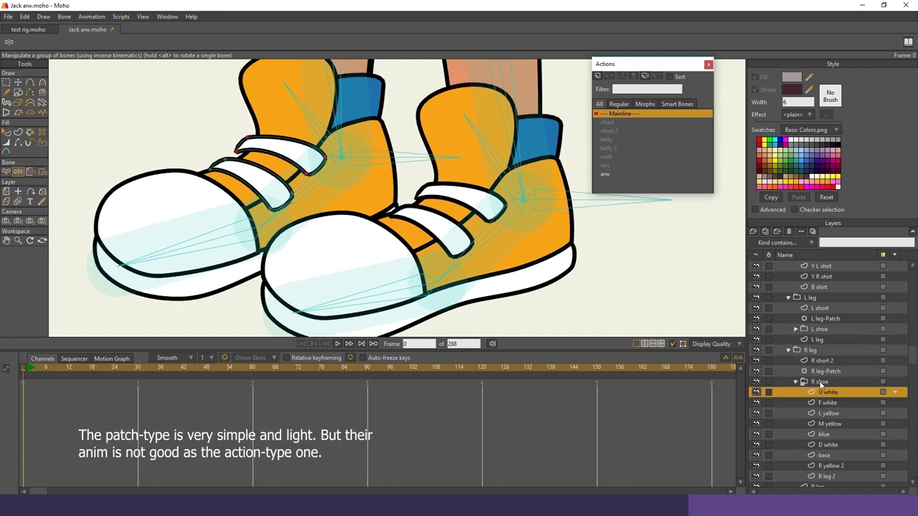
{"action": "left_click", "coordinate": [820, 382]}
Open the arw action for R shoe, examine the turn and layer order at frames 14, 17 and 18, and return to the Mainline
{"action": "scroll", "coordinate": [542, 220], "scroll_direction": "down", "scroll_amount": 8}
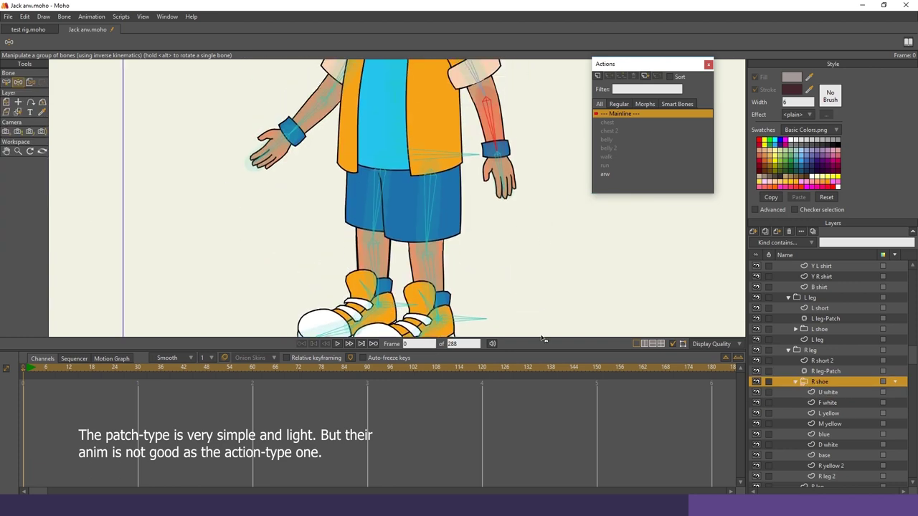
{"action": "scroll", "coordinate": [485, 219], "scroll_direction": "up", "scroll_amount": 3}
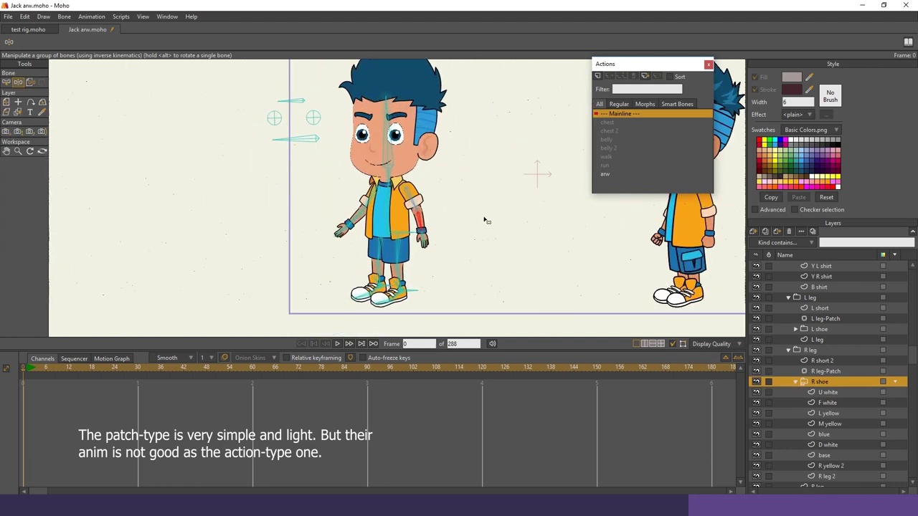
{"action": "double_click", "coordinate": [606, 174]}
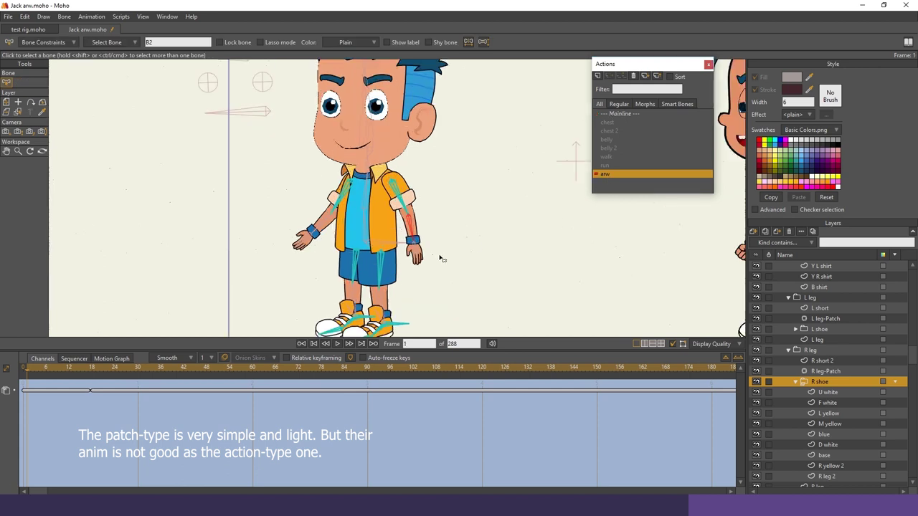
{"action": "left_click", "coordinate": [92, 392]}
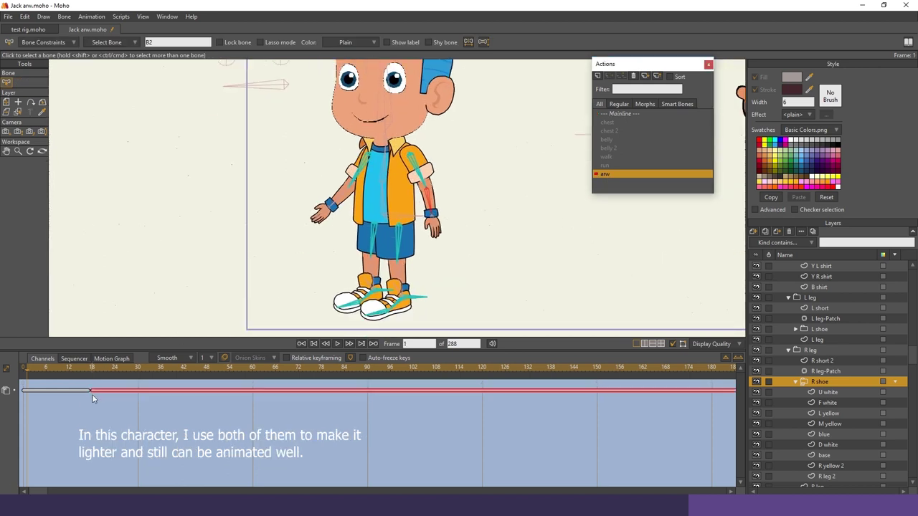
{"action": "left_click_drag", "start_coordinate": [48, 369], "coordinate": [77, 405]}
{"action": "left_click", "coordinate": [93, 406]}
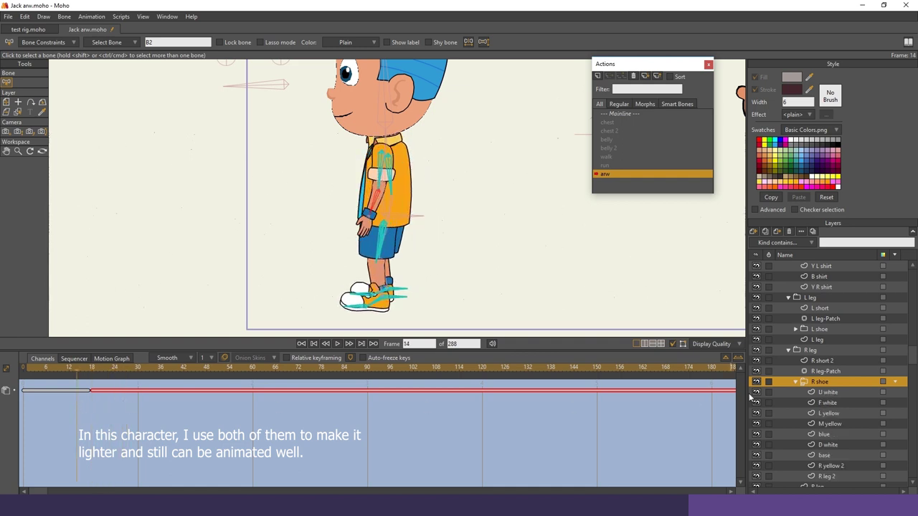
{"action": "left_click", "coordinate": [90, 373]}
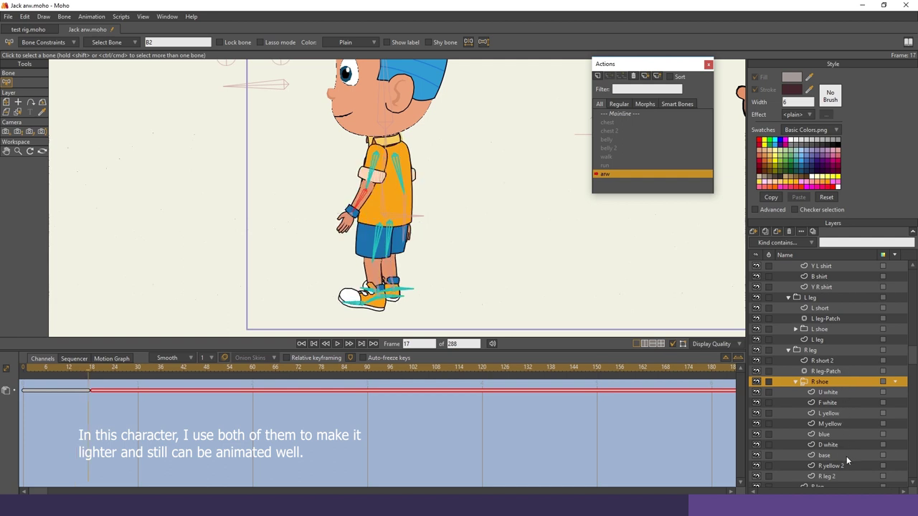
{"action": "left_click", "coordinate": [92, 371]}
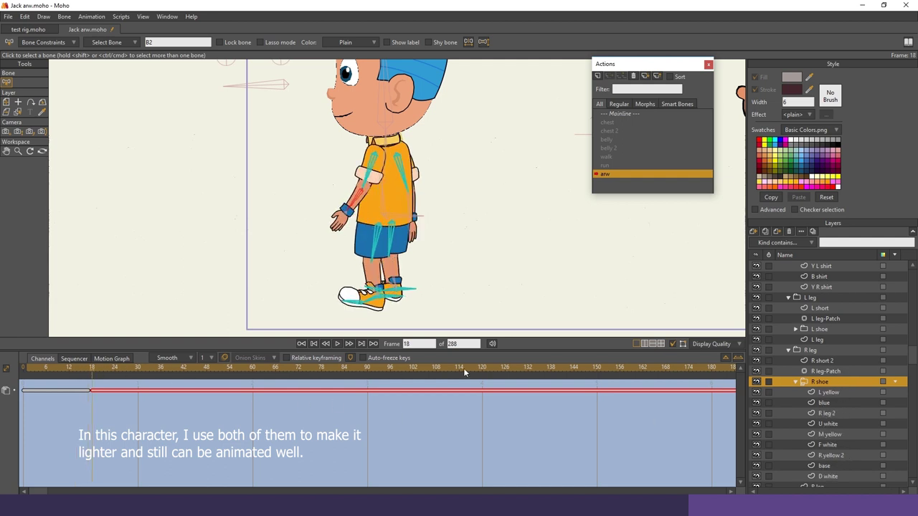
{"action": "left_click_drag", "start_coordinate": [429, 232], "coordinate": [422, 230]}
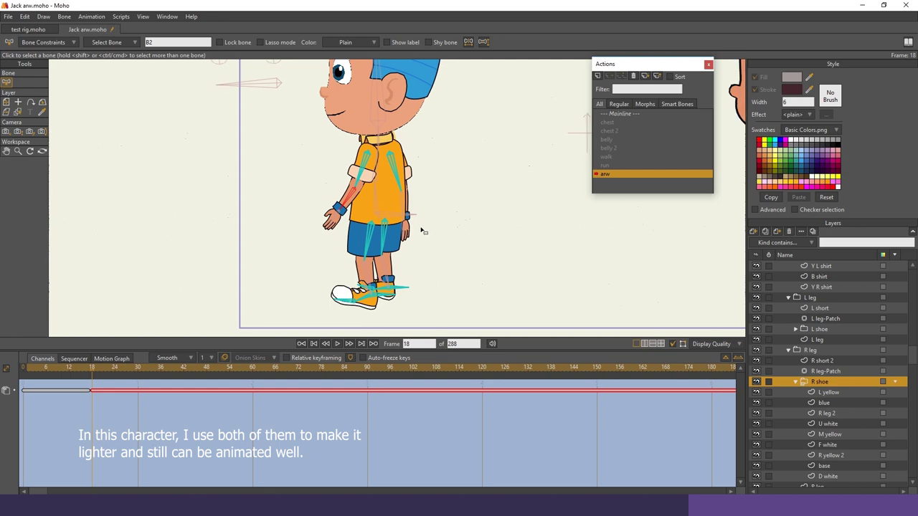
{"action": "scroll", "coordinate": [390, 269], "scroll_direction": "up", "scroll_amount": 6}
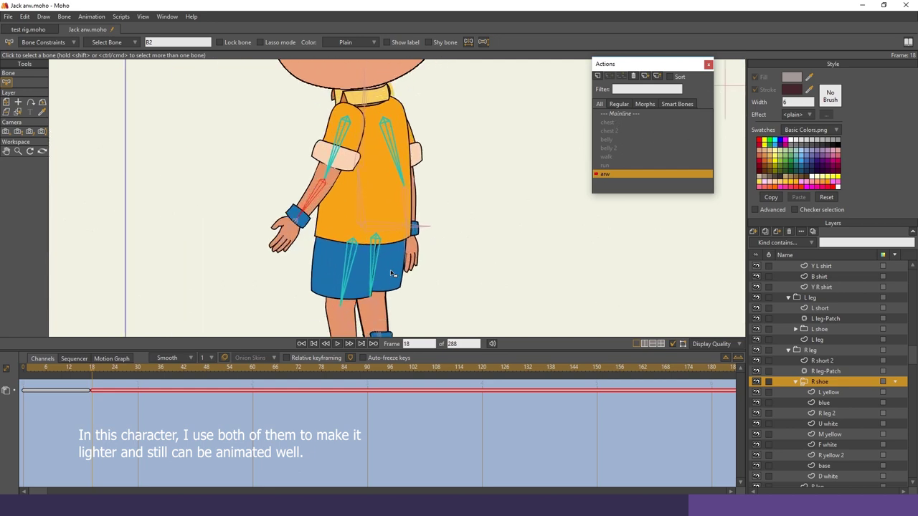
{"action": "left_click_drag", "start_coordinate": [533, 160], "coordinate": [485, 193]}
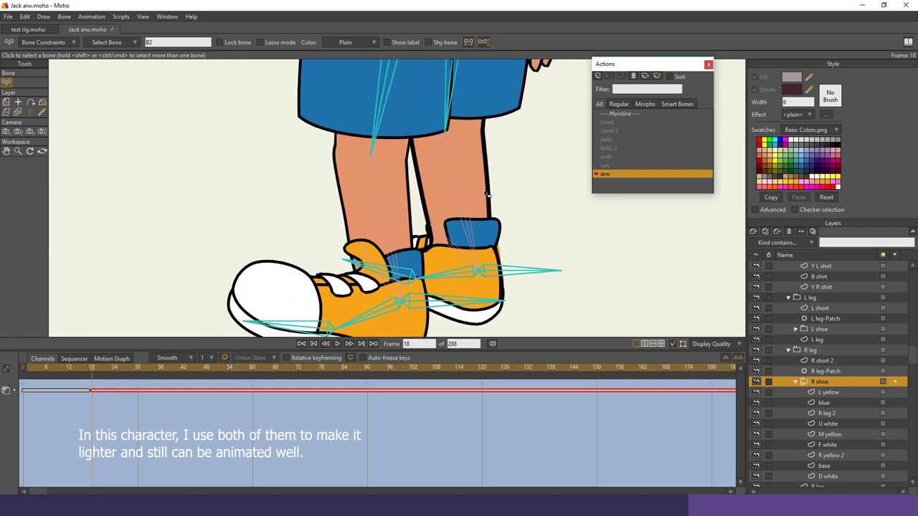
{"action": "left_click", "coordinate": [621, 113]}
Select the Jack arw line ver 3 seperate layer and test the boy's turn by rotating the arw bone at frame 0
{"action": "scroll", "coordinate": [419, 144], "scroll_direction": "down", "scroll_amount": 5}
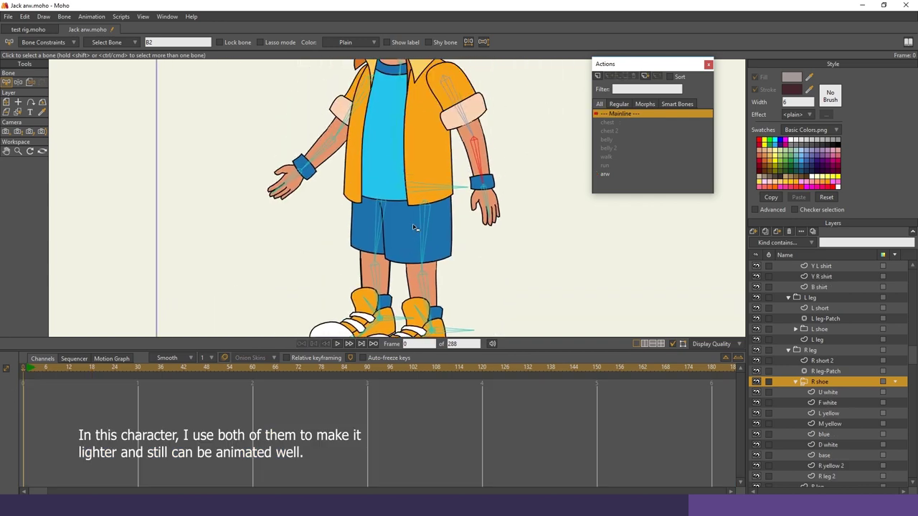
{"action": "scroll", "coordinate": [469, 234], "scroll_direction": "down", "scroll_amount": 4}
{"action": "scroll", "coordinate": [467, 232], "scroll_direction": "up", "scroll_amount": 2}
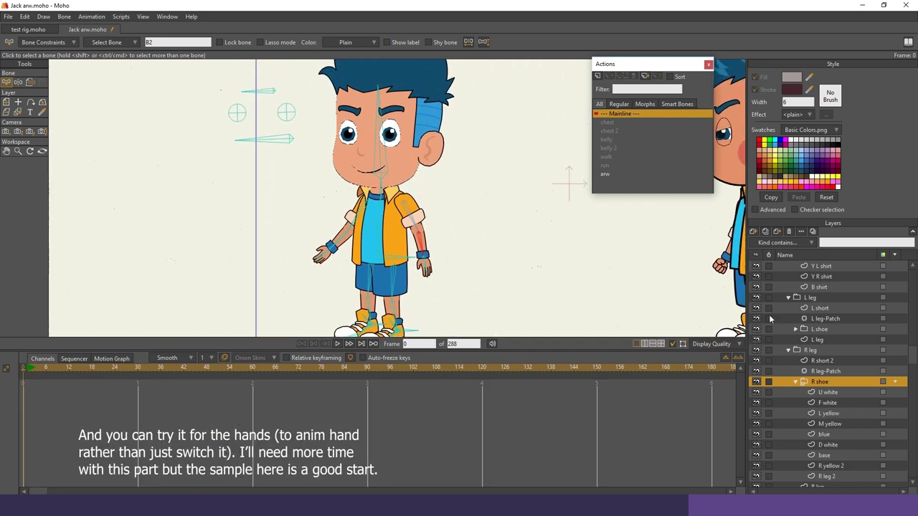
{"action": "scroll", "coordinate": [865, 310], "scroll_direction": "down", "scroll_amount": 3}
{"action": "scroll", "coordinate": [866, 310], "scroll_direction": "up", "scroll_amount": 4}
{"action": "left_click", "coordinate": [812, 287]}
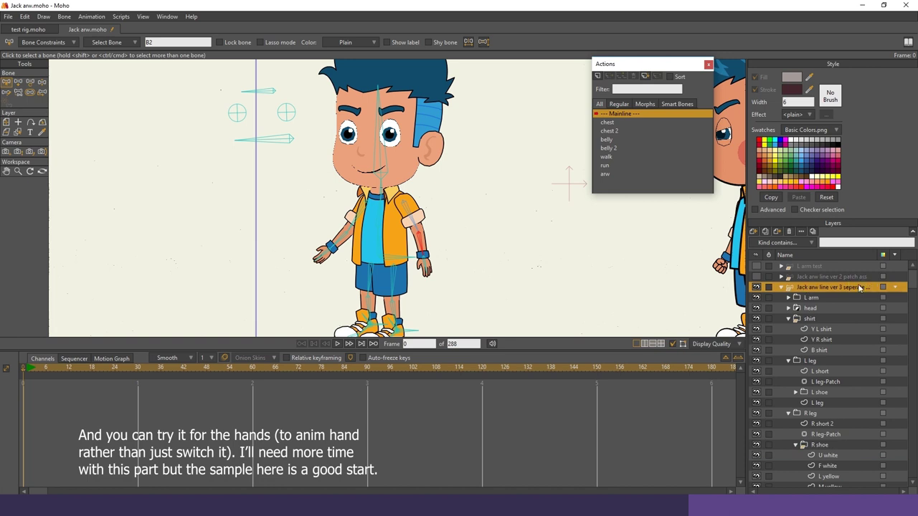
{"action": "scroll", "coordinate": [567, 232], "scroll_direction": "down", "scroll_amount": 4}
{"action": "scroll", "coordinate": [422, 213], "scroll_direction": "down", "scroll_amount": 3}
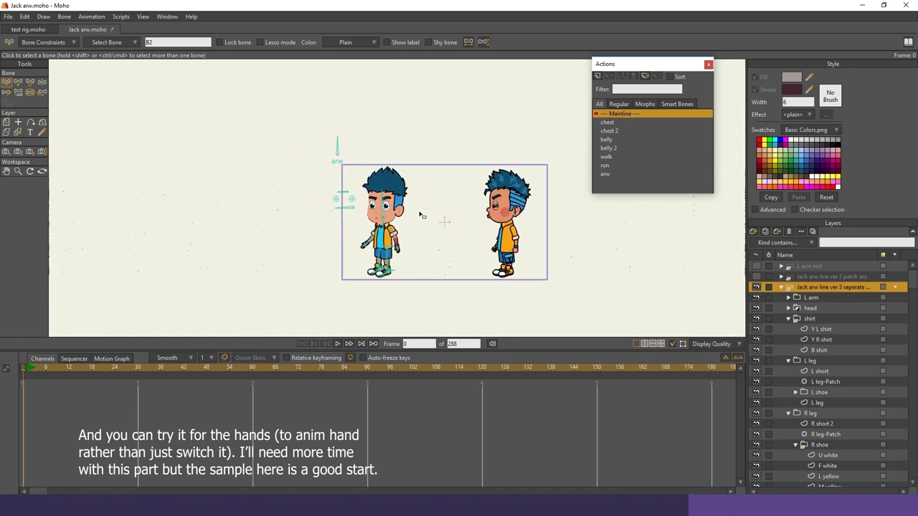
{"action": "scroll", "coordinate": [413, 209], "scroll_direction": "up", "scroll_amount": 2}
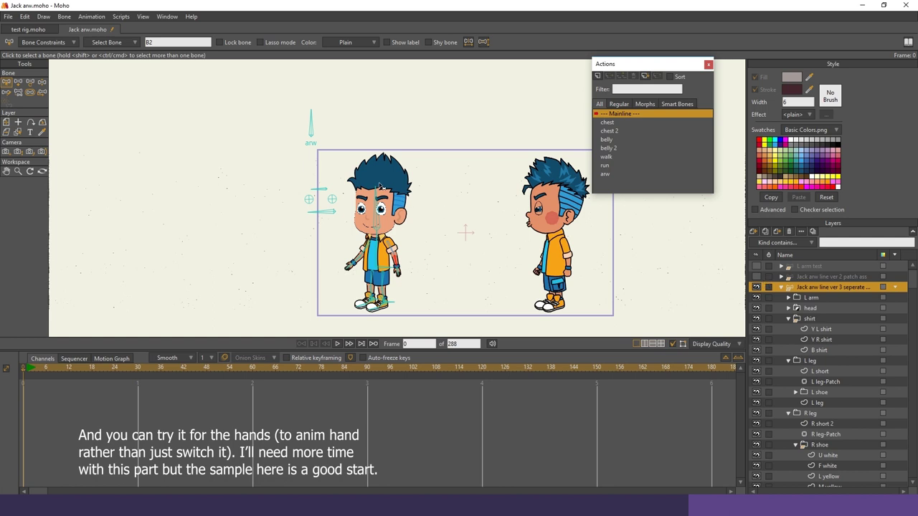
{"action": "key", "text": "z"}
{"action": "mouse_move", "coordinate": [311, 115]}
{"action": "left_mouse_down"}
{"action": "mouse_move", "coordinate": [317, 109]}
{"action": "mouse_move", "coordinate": [346, 142]}
{"action": "mouse_move", "coordinate": [324, 129]}
{"action": "mouse_move", "coordinate": [314, 102]}
{"action": "left_mouse_up"}
{"action": "key", "text": "b"}
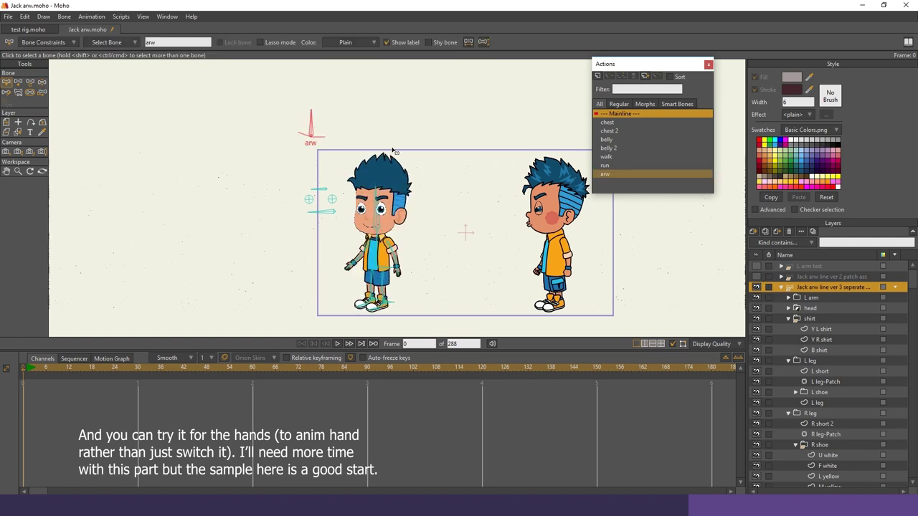
{"action": "left_click_drag", "start_coordinate": [595, 205], "coordinate": [592, 218]}
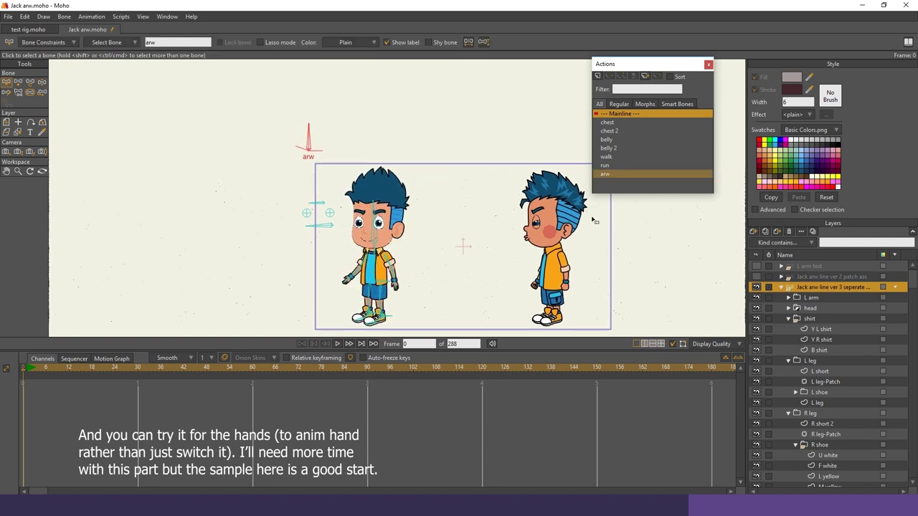
Select the L arm test layer and make it visible beside the boy
{"action": "left_click", "coordinate": [809, 266]}
{"action": "left_click", "coordinate": [756, 266]}
{"action": "scroll", "coordinate": [487, 266], "scroll_direction": "up", "scroll_amount": 5}
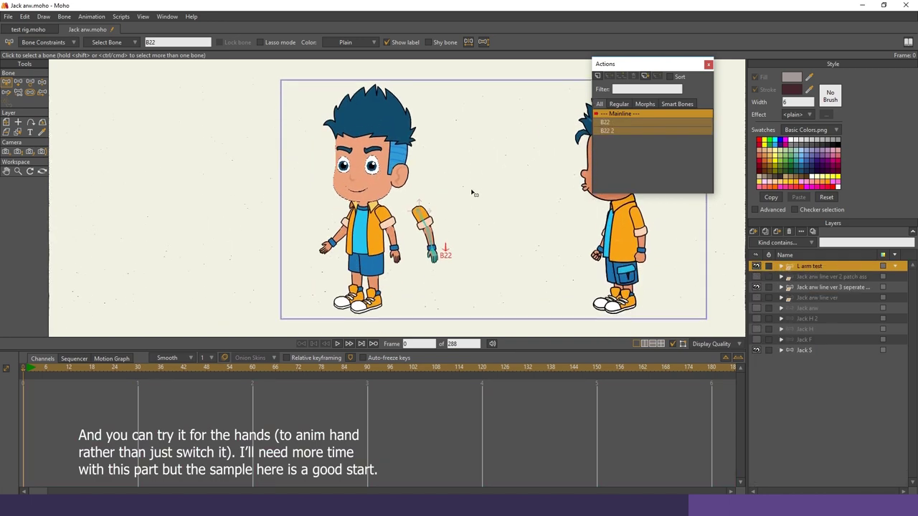
{"action": "scroll", "coordinate": [433, 139], "scroll_direction": "up", "scroll_amount": 5}
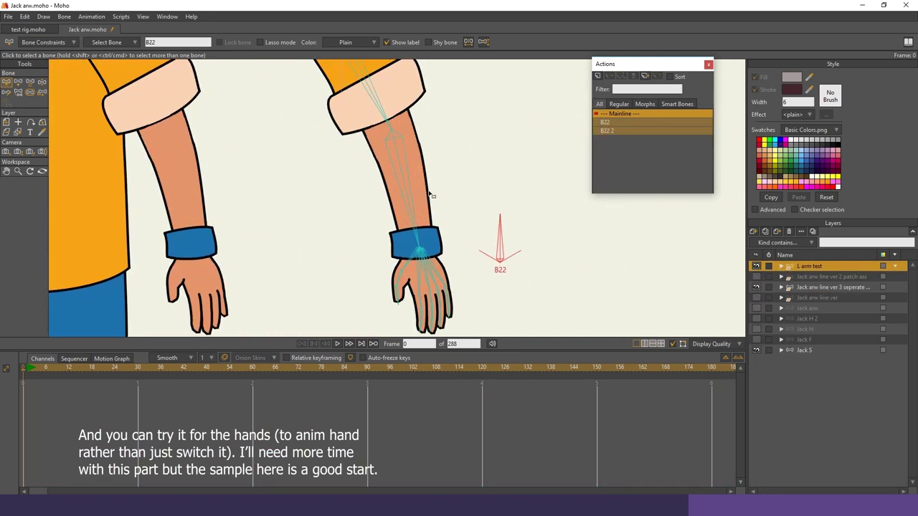
Test the separate hand rig at frame 0 by rotating the B22 control bone and manipulating the thumb bone
{"action": "key", "text": "z"}
{"action": "mouse_move", "coordinate": [491, 195]}
{"action": "left_mouse_down"}
{"action": "mouse_move", "coordinate": [539, 222]}
{"action": "mouse_move", "coordinate": [528, 207]}
{"action": "mouse_move", "coordinate": [499, 204]}
{"action": "mouse_move", "coordinate": [463, 205]}
{"action": "mouse_move", "coordinate": [451, 220]}
{"action": "mouse_move", "coordinate": [476, 201]}
{"action": "mouse_move", "coordinate": [519, 232]}
{"action": "mouse_move", "coordinate": [470, 215]}
{"action": "mouse_move", "coordinate": [502, 208]}
{"action": "left_mouse_up"}
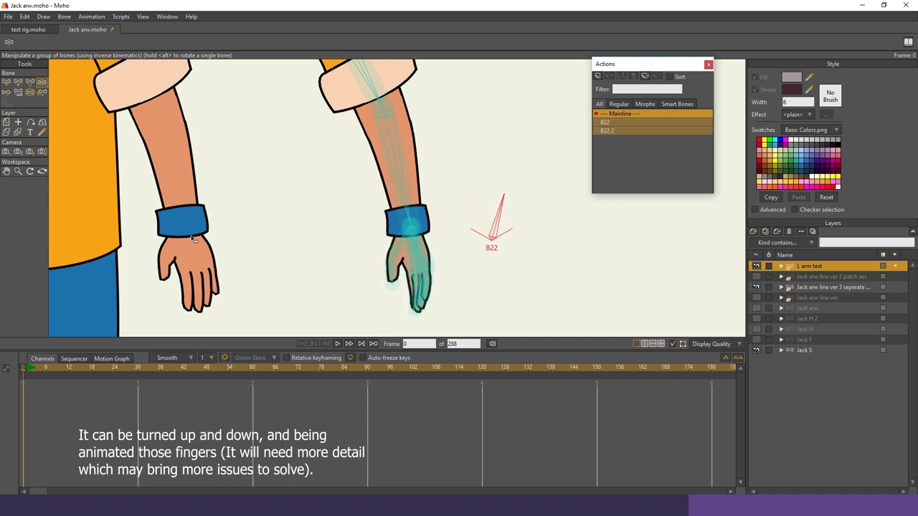
{"action": "scroll", "coordinate": [334, 237], "scroll_direction": "up", "scroll_amount": 2}
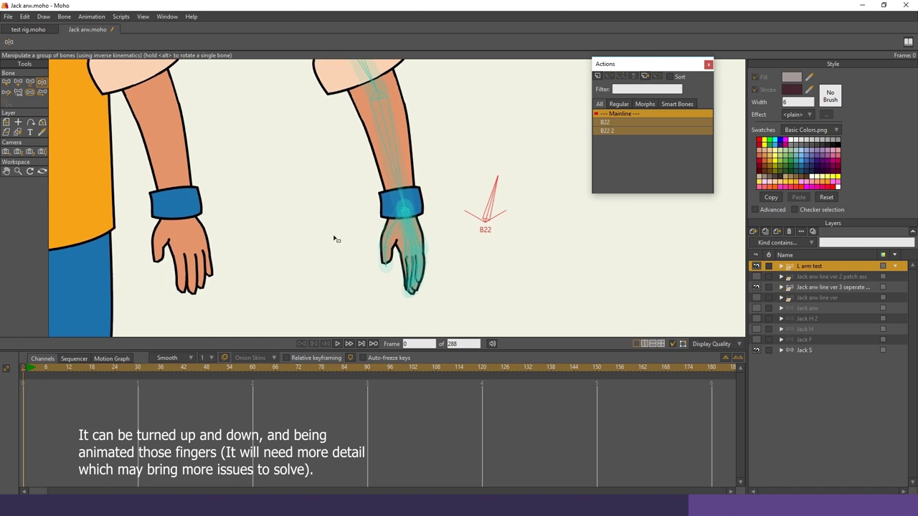
{"action": "left_click", "coordinate": [379, 265]}
{"action": "scroll", "coordinate": [380, 267], "scroll_direction": "down", "scroll_amount": 1}
At frame 17, rotate the B22 bone clockwise to turn the hand over so the thumb switches sides
{"action": "left_click", "coordinate": [88, 367]}
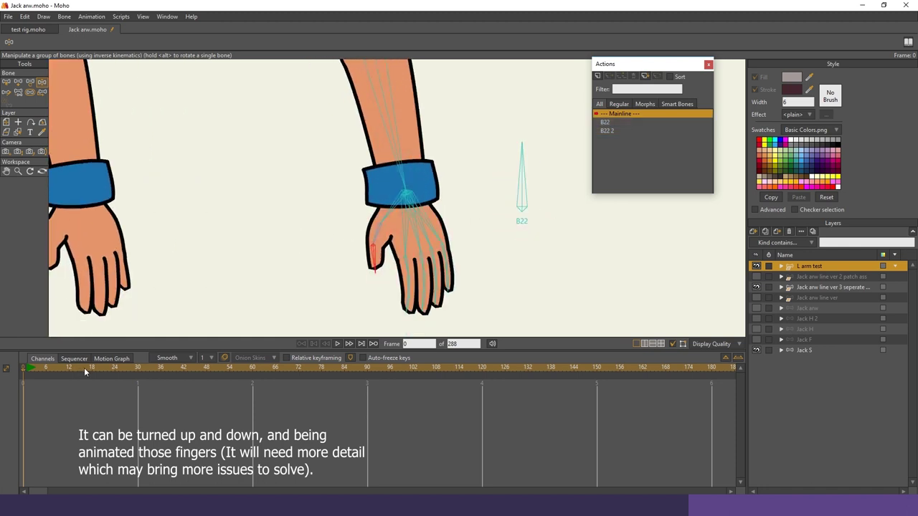
{"action": "left_click_drag", "start_coordinate": [497, 187], "coordinate": [554, 195]}
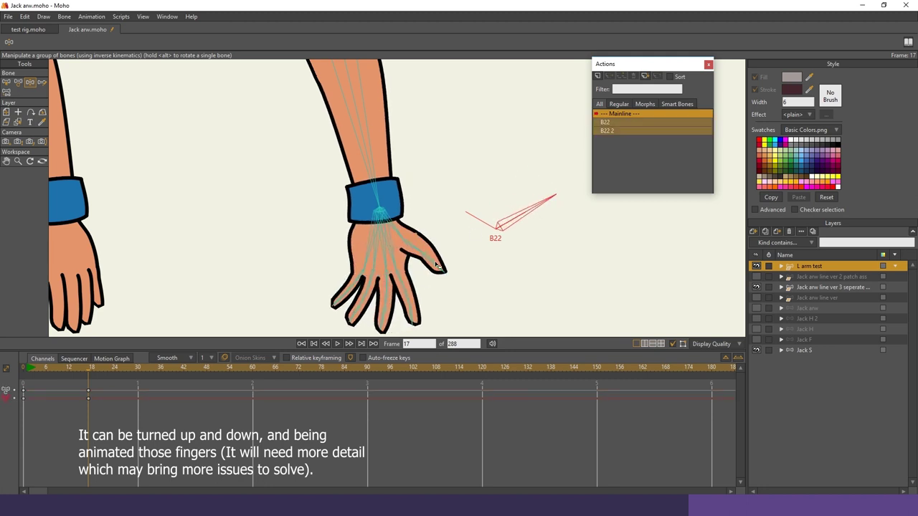
Pose the turned hand at frame 17 by bending the thumb and curling the fingers with their bones
{"action": "left_click_drag", "start_coordinate": [436, 264], "coordinate": [418, 262]}
{"action": "left_click_drag", "start_coordinate": [417, 299], "coordinate": [408, 252]}
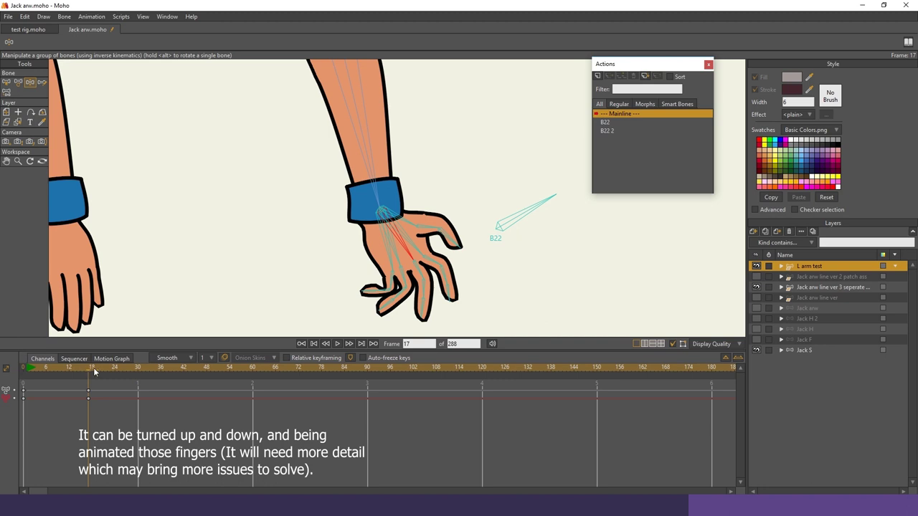
At frame 31, rotate the B22 bone counter-clockwise to nearly upright and repose the hand's fingers and thumb into a bent gesture
{"action": "left_click_drag", "start_coordinate": [96, 372], "coordinate": [140, 372]}
{"action": "left_click_drag", "start_coordinate": [514, 225], "coordinate": [503, 208]}
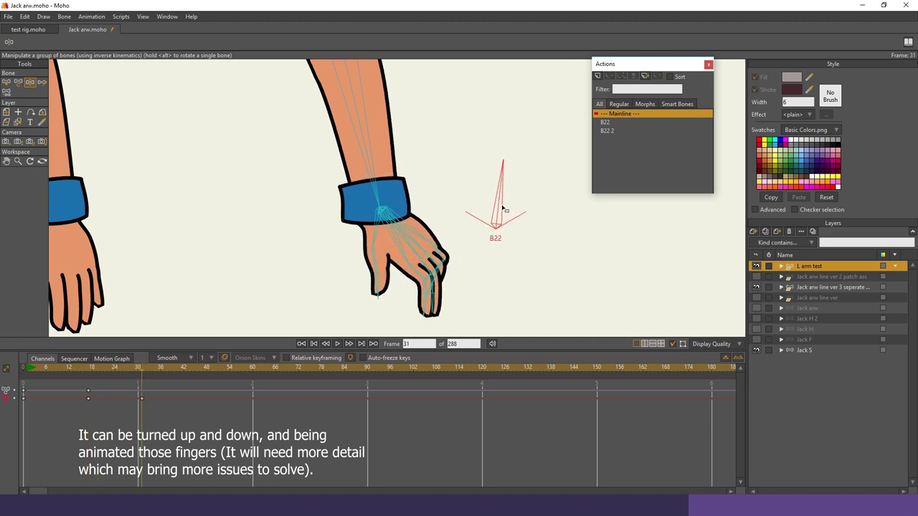
{"action": "scroll", "coordinate": [484, 270], "scroll_direction": "up", "scroll_amount": 2}
{"action": "left_click_drag", "start_coordinate": [484, 270], "coordinate": [468, 223]}
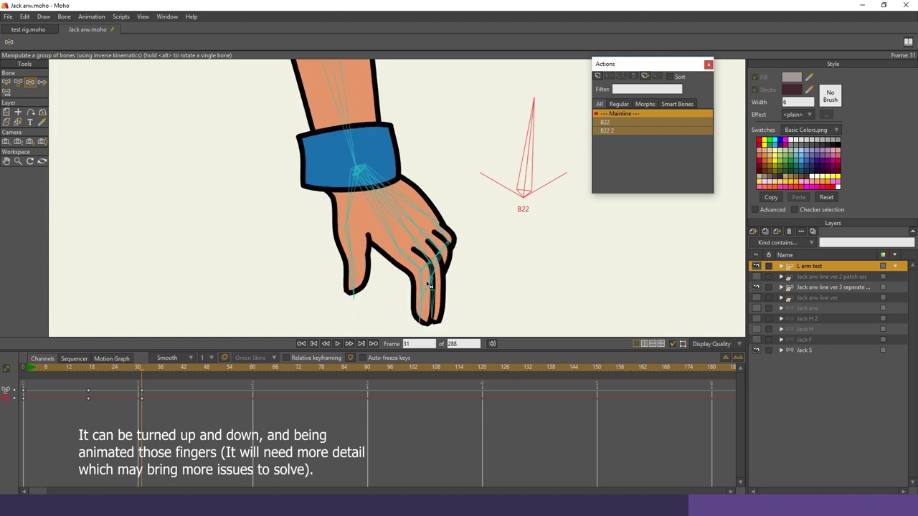
{"action": "left_click_drag", "start_coordinate": [424, 283], "coordinate": [421, 253]}
{"action": "mouse_move", "coordinate": [418, 220]}
{"action": "left_mouse_down"}
{"action": "mouse_move", "coordinate": [422, 208]}
{"action": "mouse_move", "coordinate": [415, 239]}
{"action": "mouse_move", "coordinate": [423, 219]}
{"action": "left_mouse_up"}
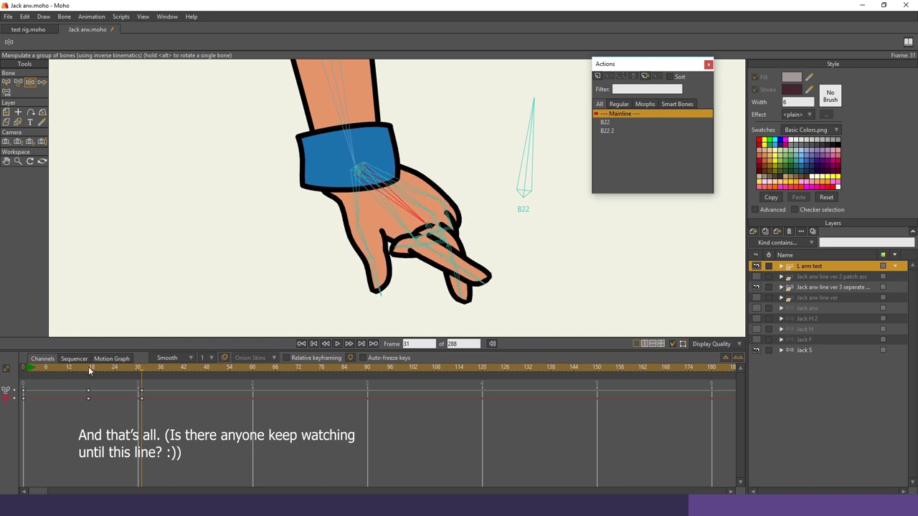
Return to frame 0 and delete the test rig's keyframes at frames 17 and 31
{"action": "left_click_drag", "start_coordinate": [90, 371], "coordinate": [24, 401]}
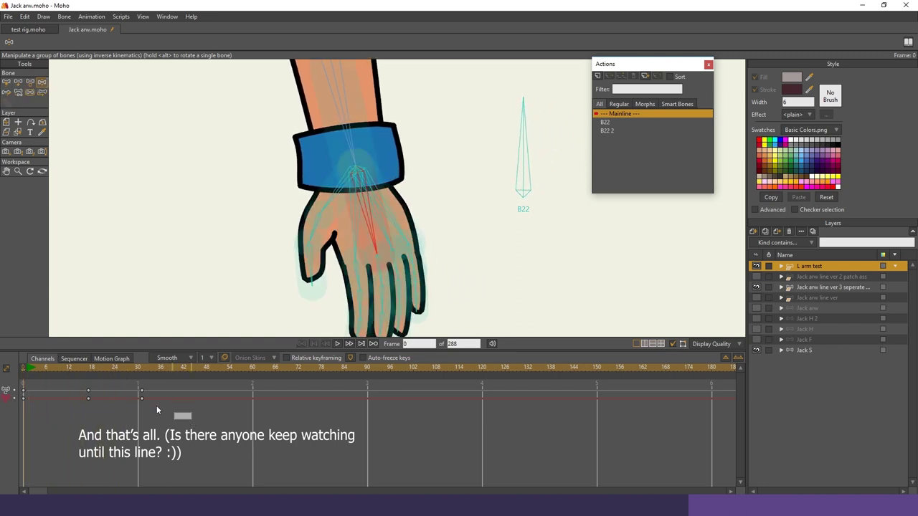
{"action": "left_click_drag", "start_coordinate": [156, 410], "coordinate": [88, 394]}
{"action": "key", "text": "Delete"}
{"action": "scroll", "coordinate": [195, 242], "scroll_direction": "down", "scroll_amount": 7}
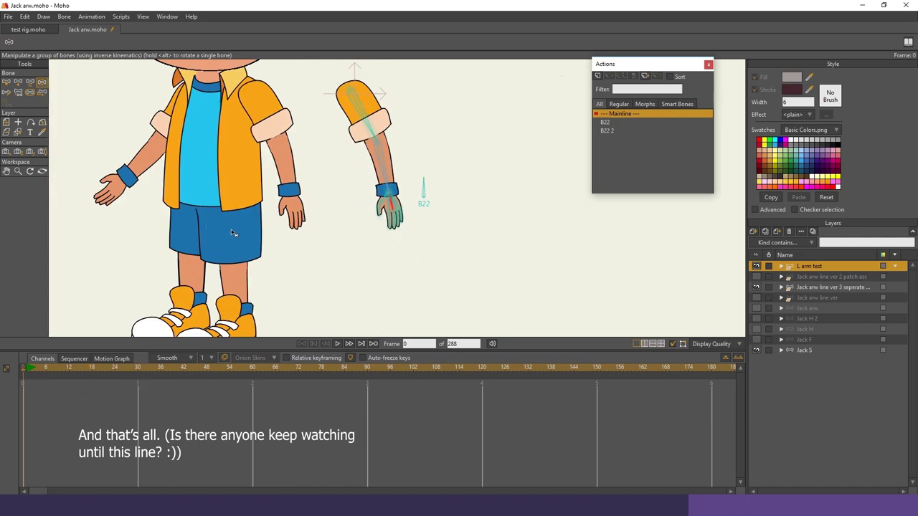
{"action": "left_click_drag", "start_coordinate": [232, 234], "coordinate": [304, 278]}
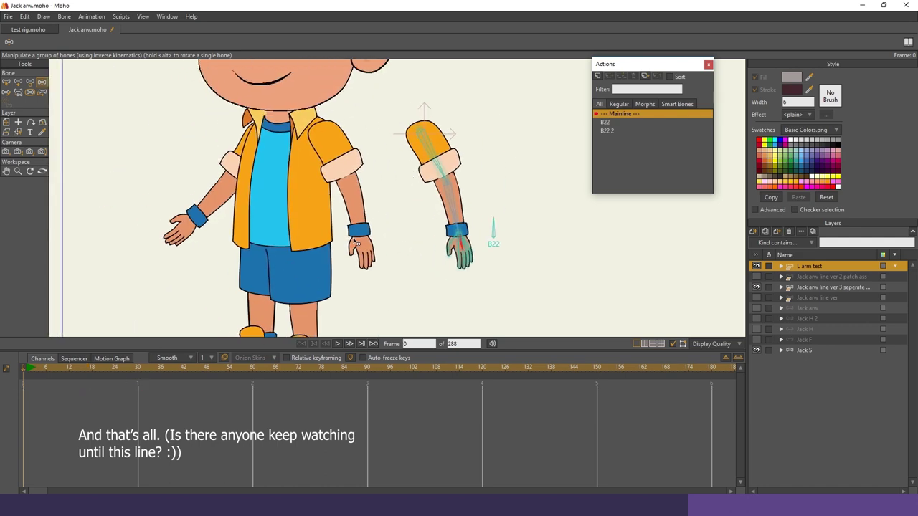
{"action": "scroll", "coordinate": [356, 242], "scroll_direction": "down", "scroll_amount": 5}
{"action": "scroll", "coordinate": [310, 259], "scroll_direction": "up", "scroll_amount": 2}
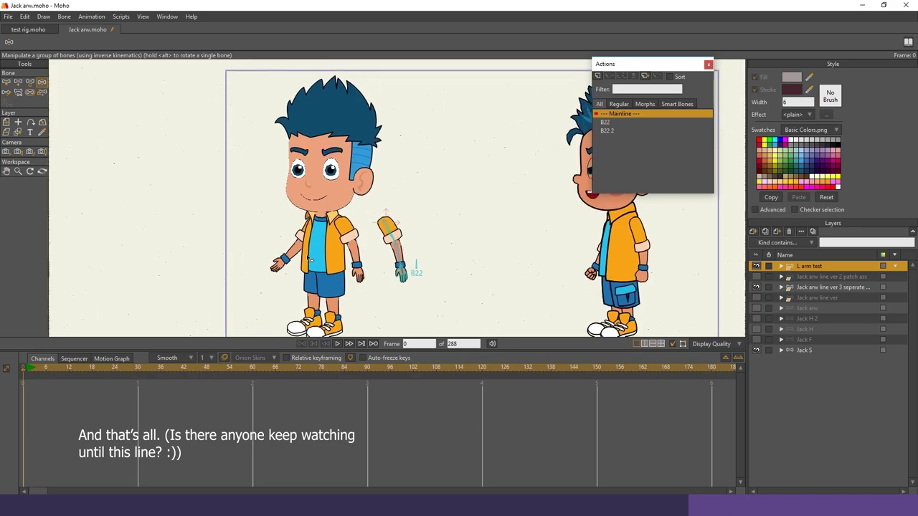
{"action": "scroll", "coordinate": [309, 259], "scroll_direction": "down", "scroll_amount": 2}
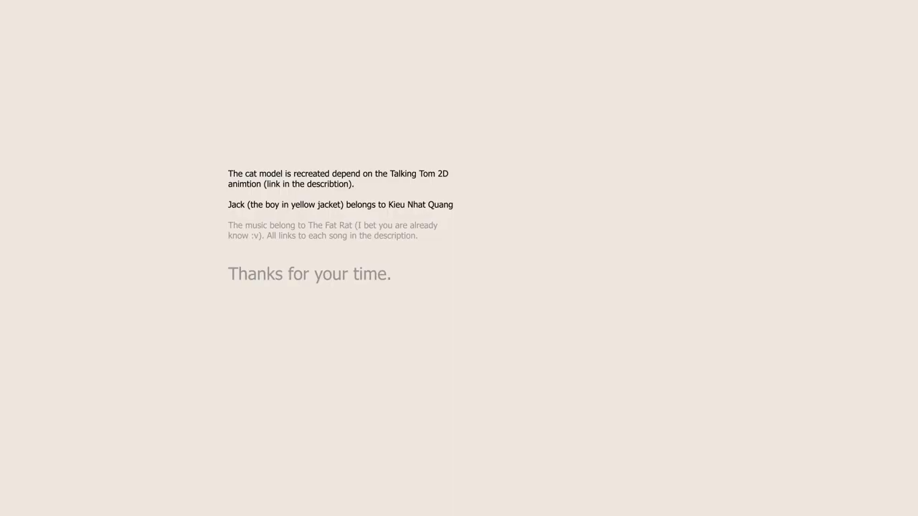